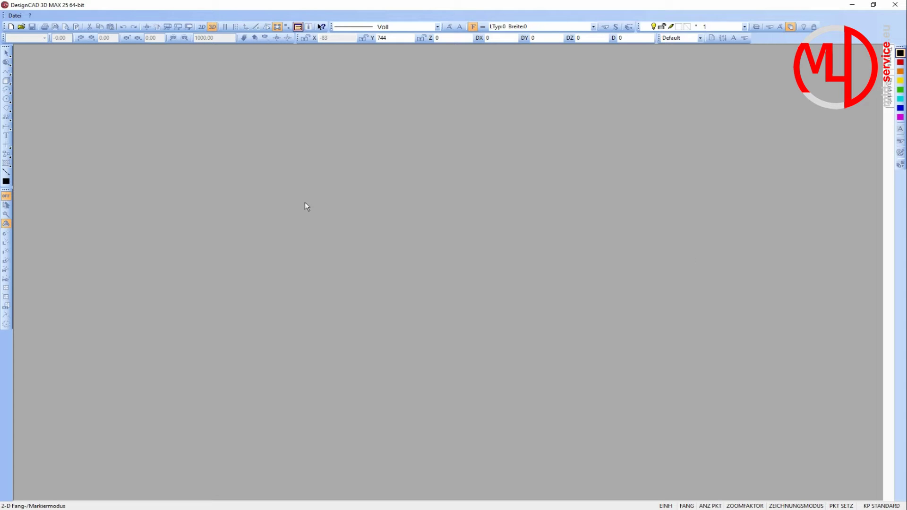
# Open the drawer drawing Schublade.dcd
pyautogui.click(21, 26)
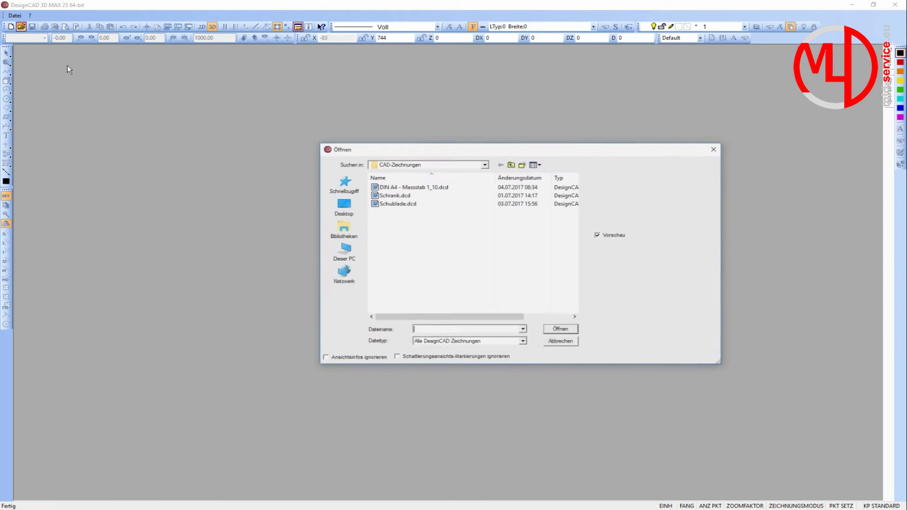
pyautogui.click(403, 204)
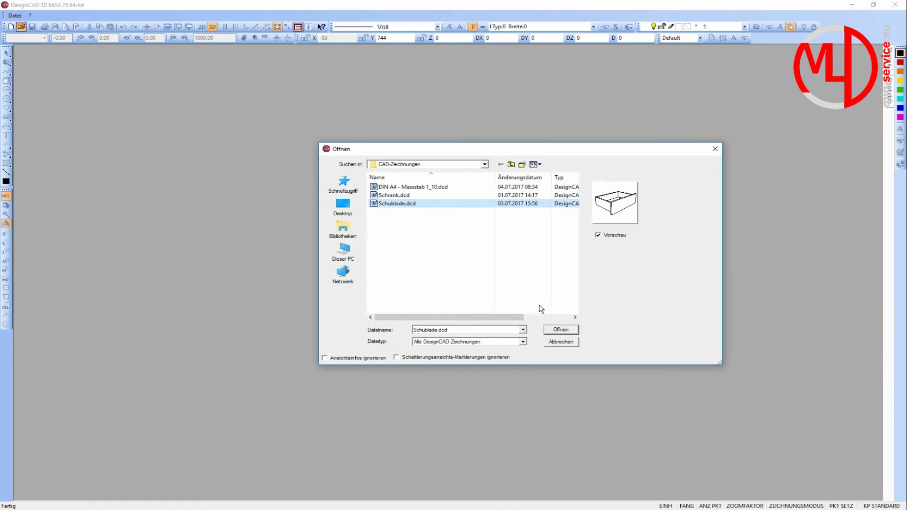
pyautogui.click(561, 330)
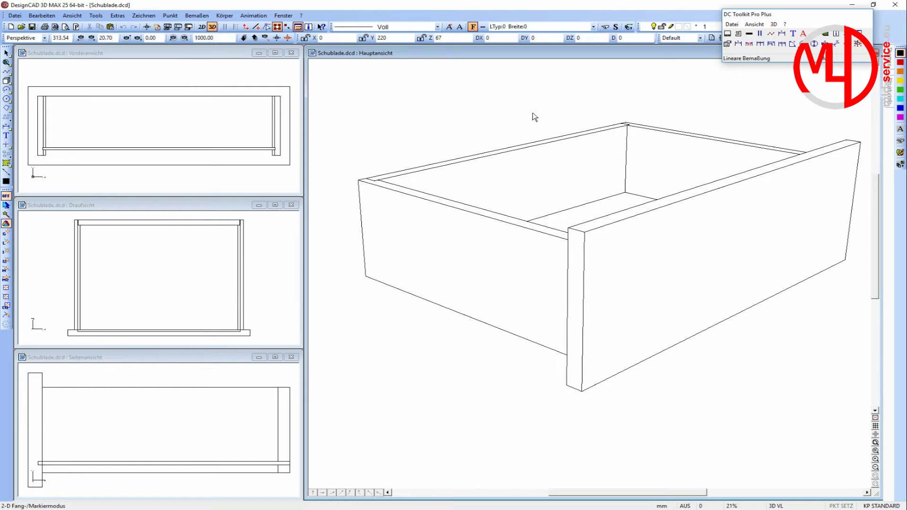
# Select the entire drawer, then close all open drawings
pyautogui.hotkey('ctrl', 'a')
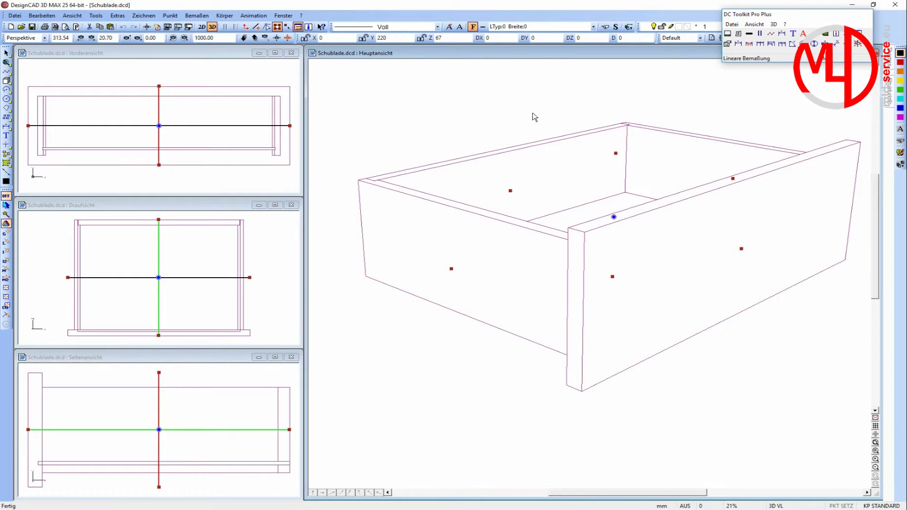
pyautogui.click(17, 18)
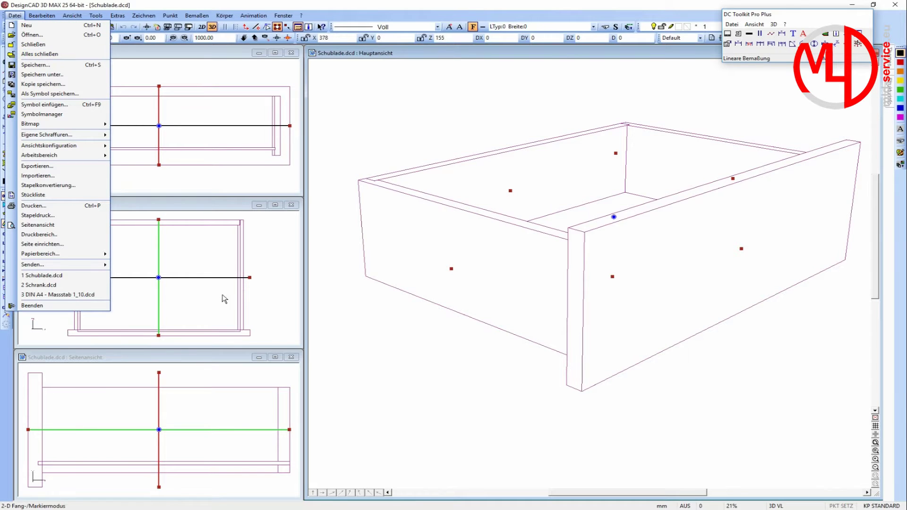
pyautogui.click(47, 53)
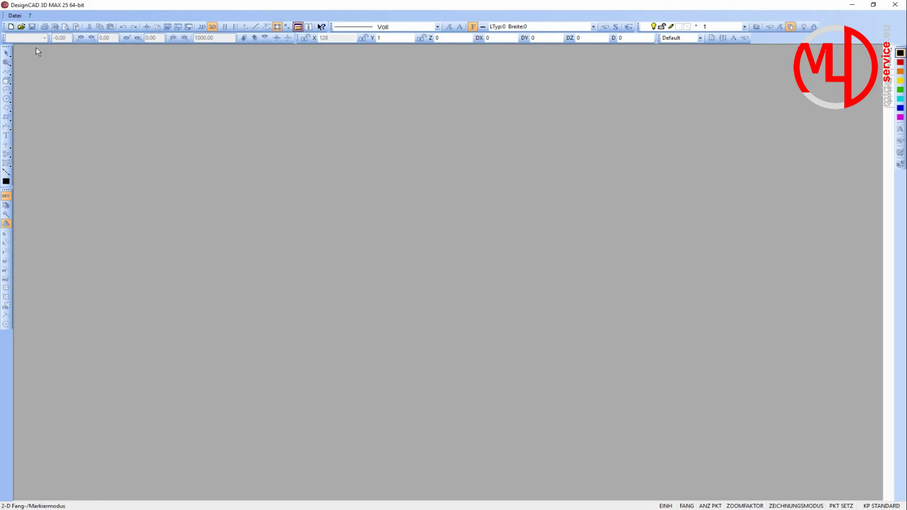
# Open the cabinet drawing Schrank.dcd
pyautogui.click(22, 27)
pyautogui.click(392, 196)
pyautogui.click(561, 329)
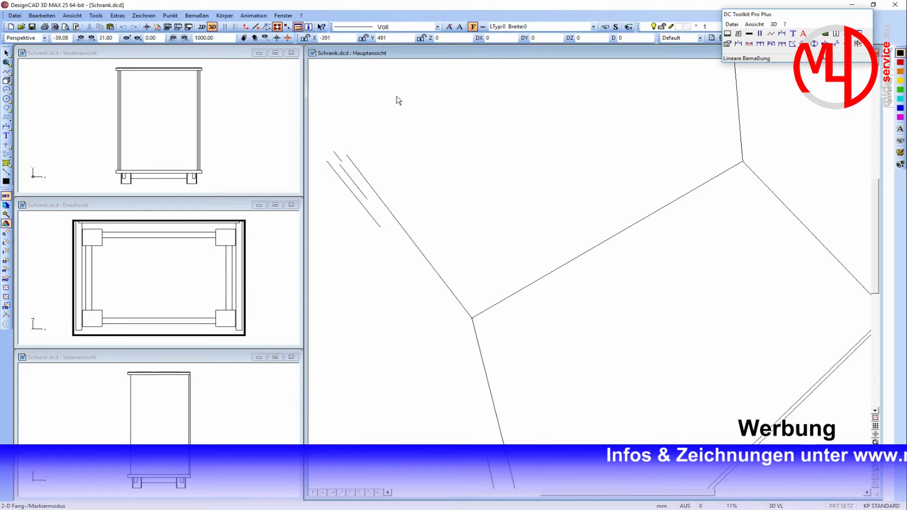
# Adjust the 3D camera view, then paste the copied drawer into the front view
pyautogui.click(288, 38)
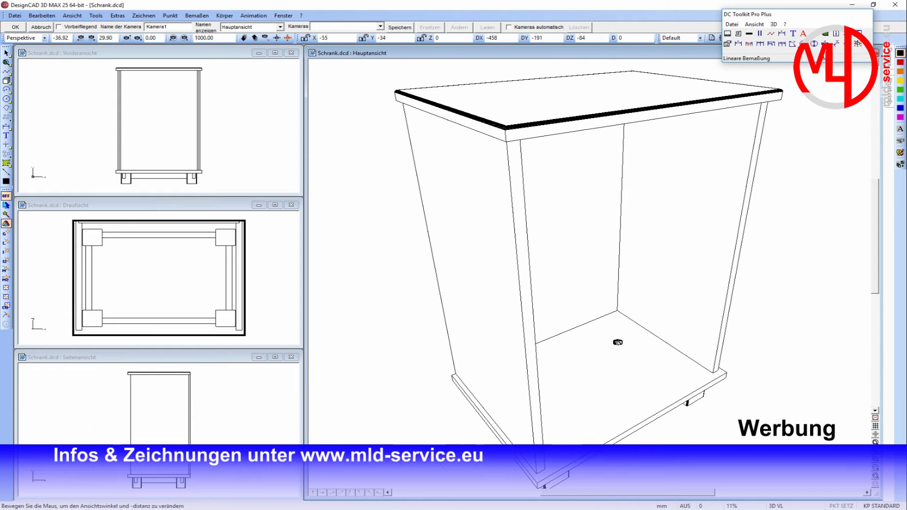
pyautogui.click(13, 27)
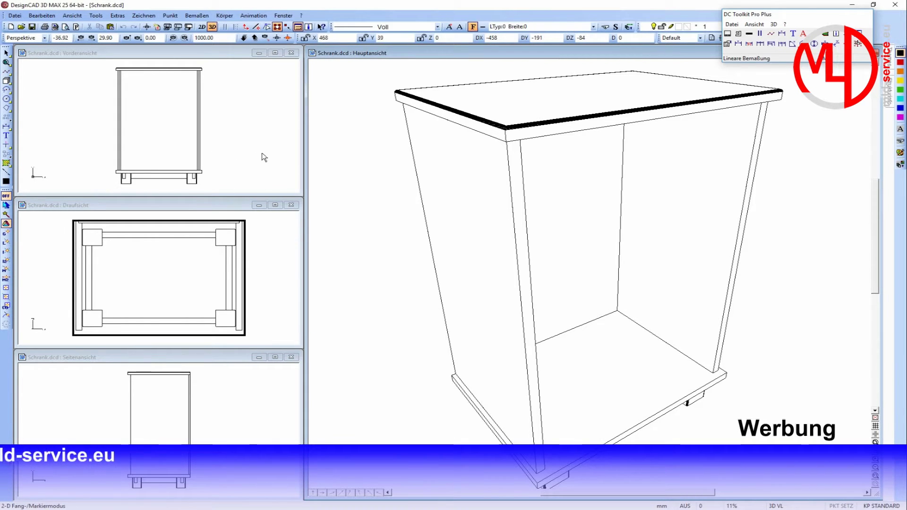
pyautogui.click(235, 157)
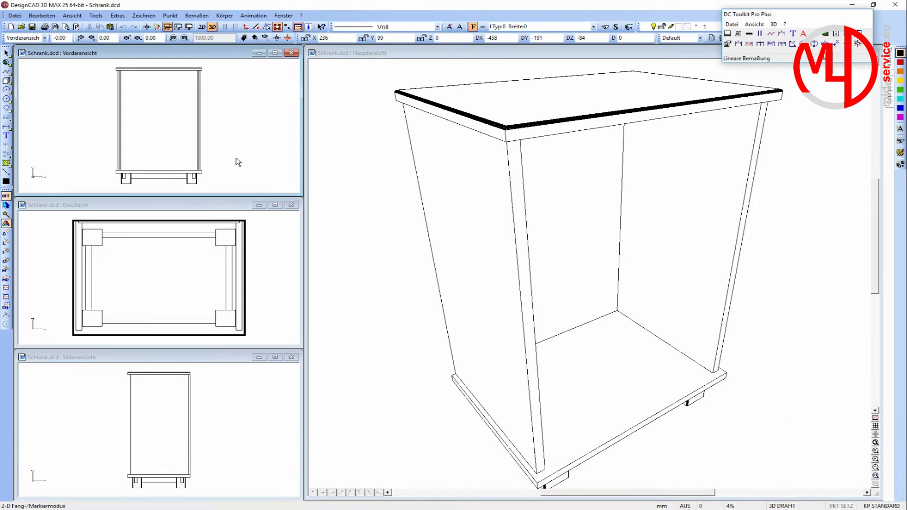
pyautogui.hotkey('ctrl', 'v')
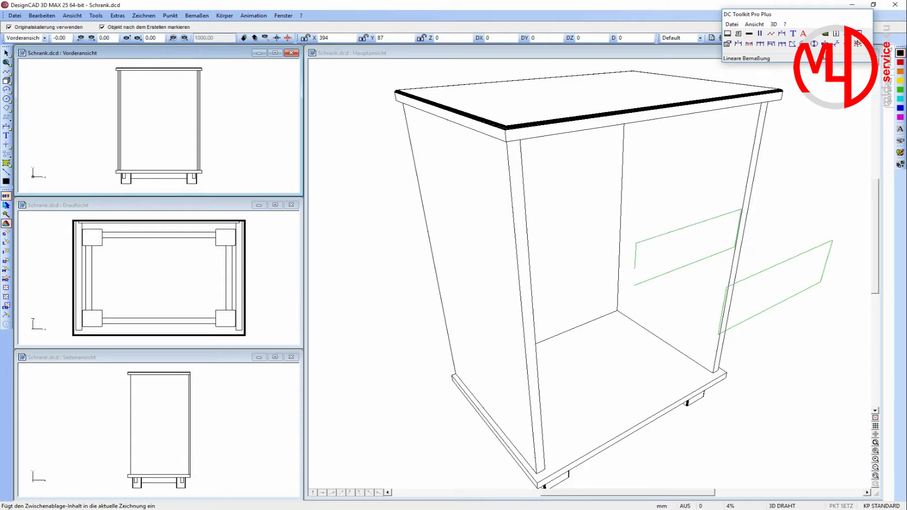
# Place the pasted drawer beside the cabinet and move it to a lower position
pyautogui.click(730, 264)
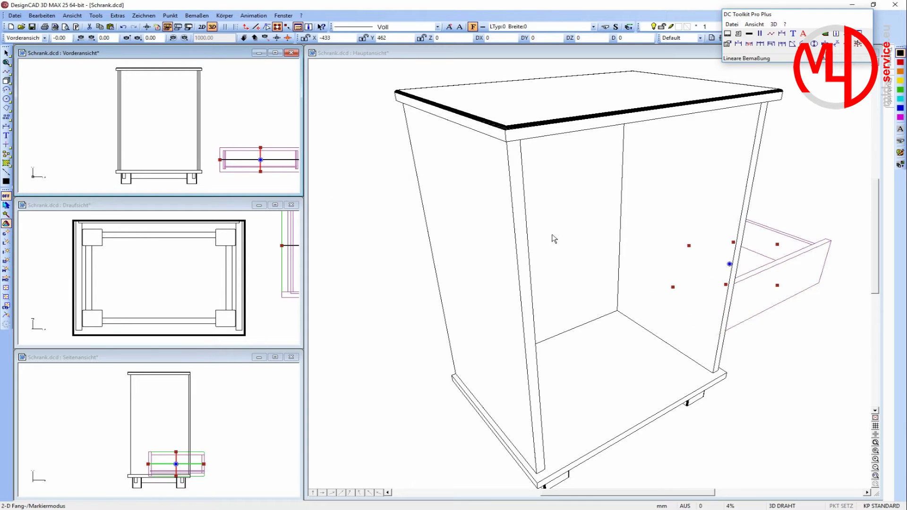
pyautogui.click(732, 266)
pyautogui.press('c')
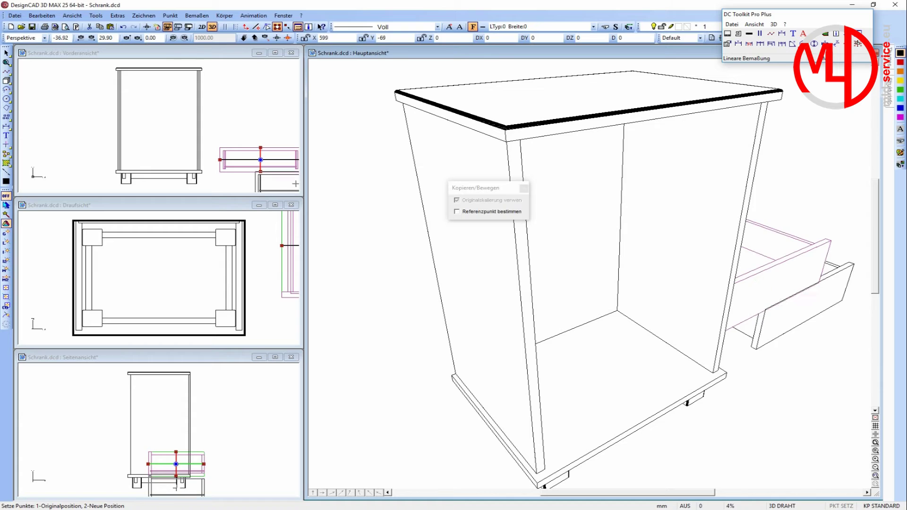
pyautogui.click(771, 289)
pyautogui.press('Escape')
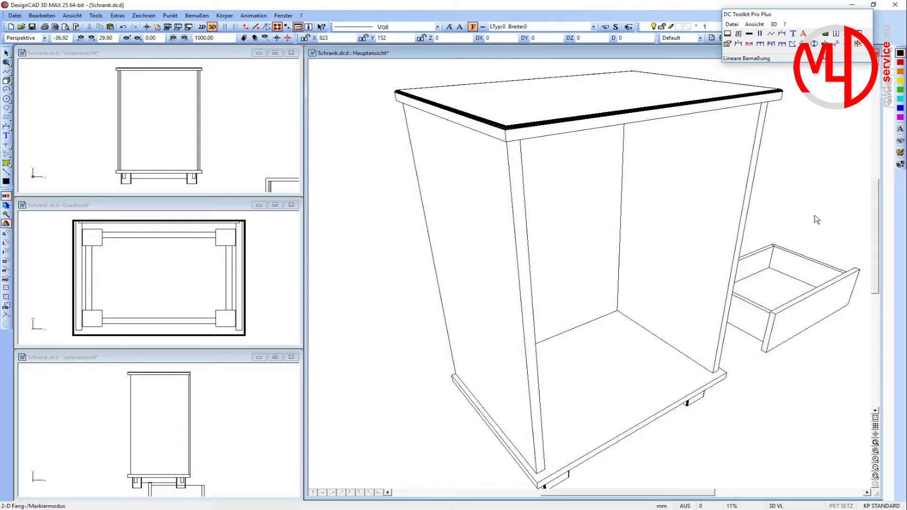
# Undo an accidental back-panel move, fit all views, and select the drawer
pyautogui.click(803, 269)
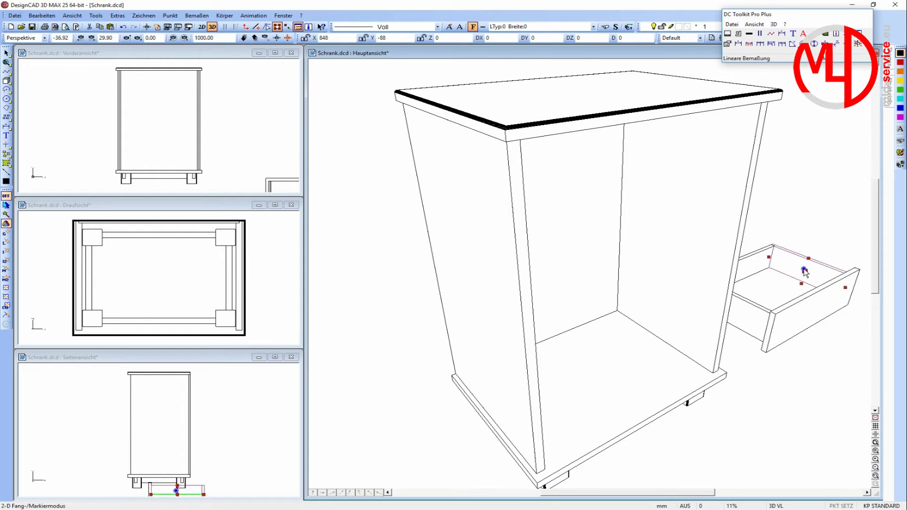
pyautogui.moveTo(805, 272); pyautogui.dragTo(817, 206)
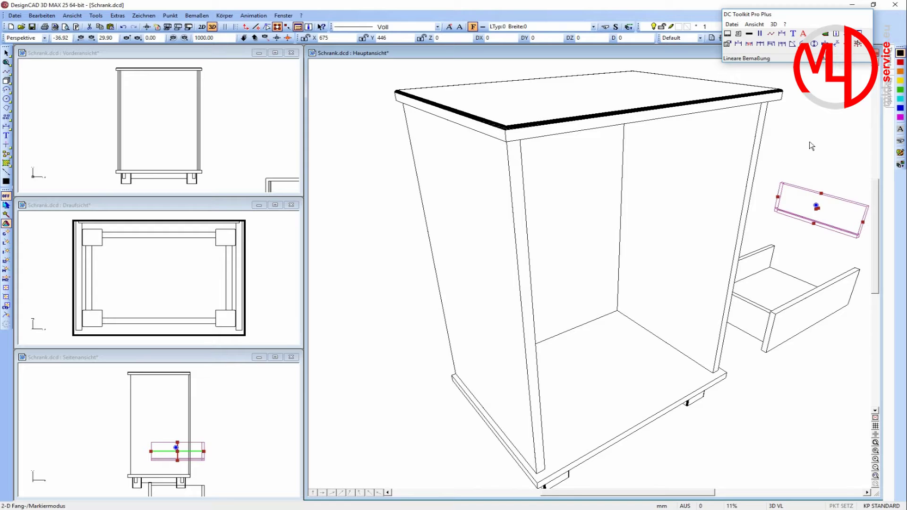
pyautogui.hotkey('ctrl', 'z')
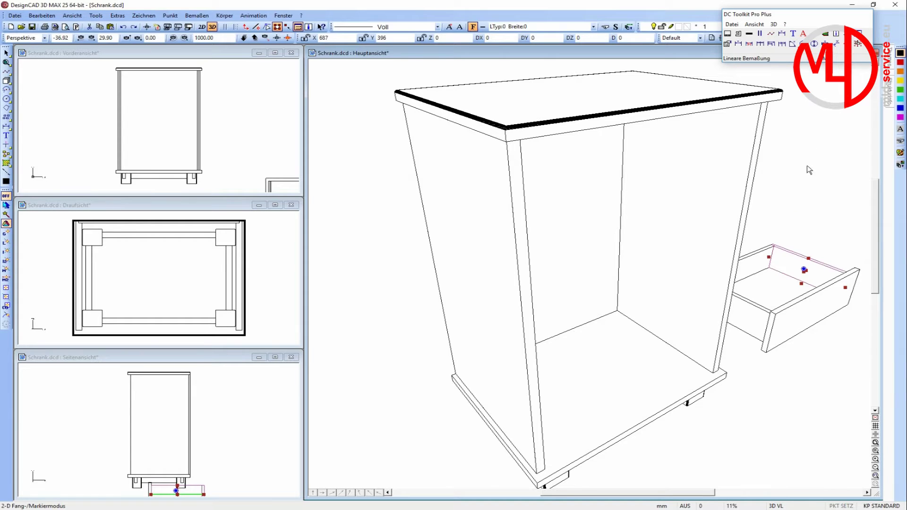
pyautogui.click(800, 215)
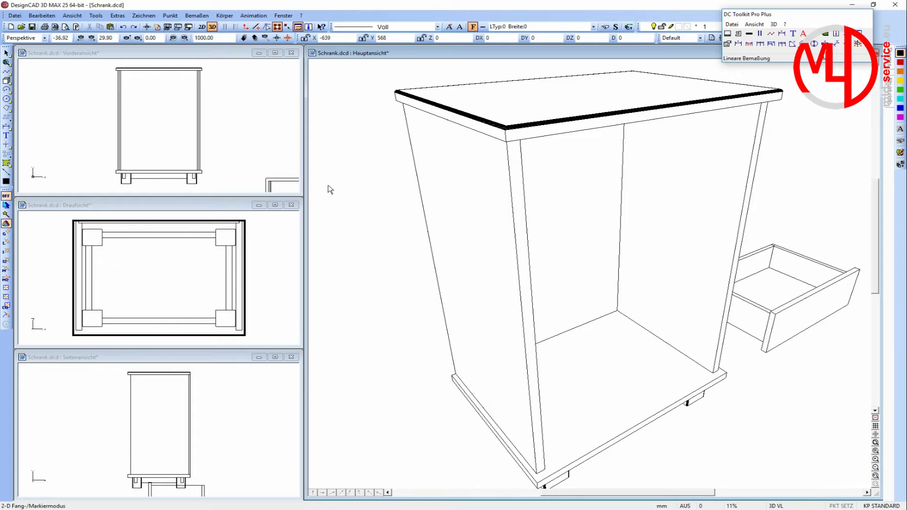
pyautogui.press('Home')
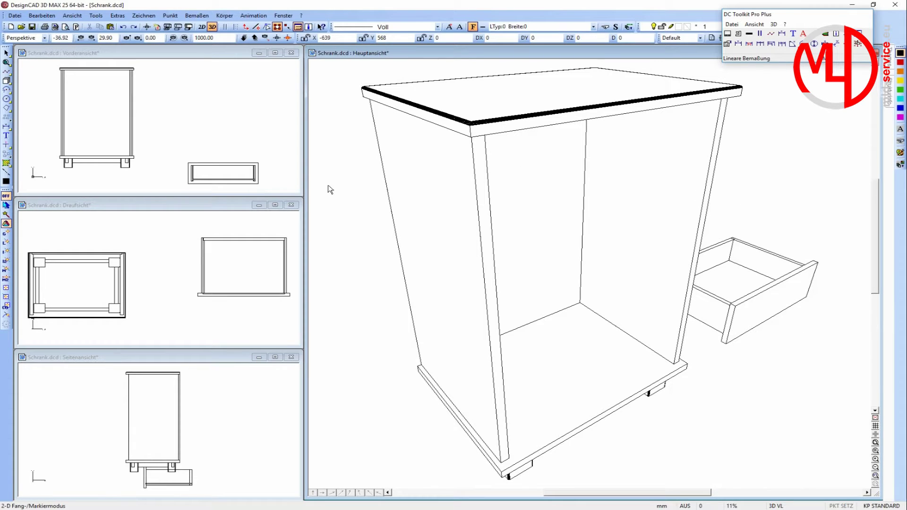
pyautogui.moveTo(156, 133); pyautogui.dragTo(283, 190)
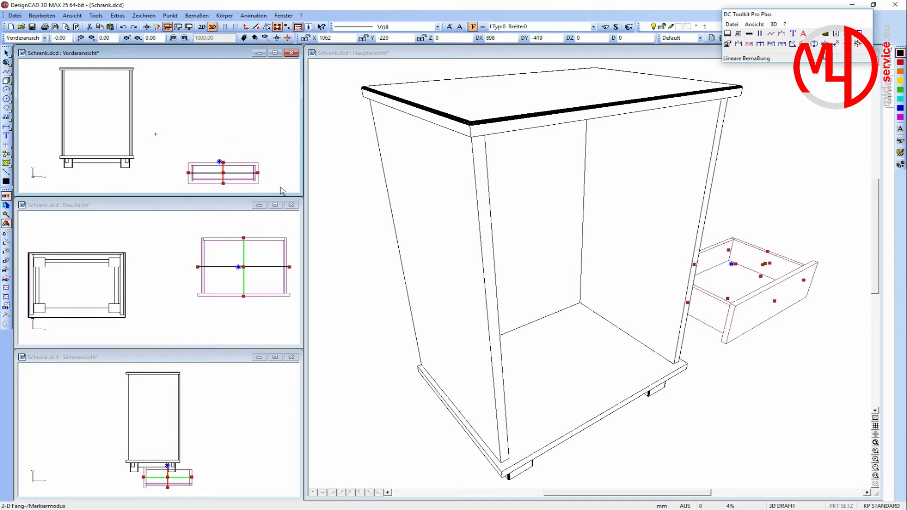
# Group the drawer parts and move the grouped drawer to a new spot beside the cabinet
pyautogui.click(96, 15)
pyautogui.moveTo(114, 214)
pyautogui.click(241, 218)
pyautogui.click(776, 222)
pyautogui.click(736, 285)
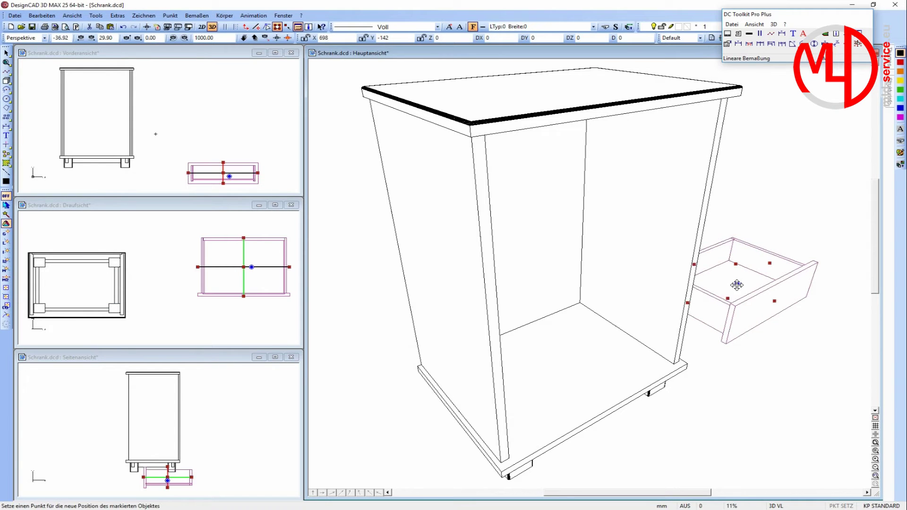
pyautogui.hotkey('ctrl', 'v')
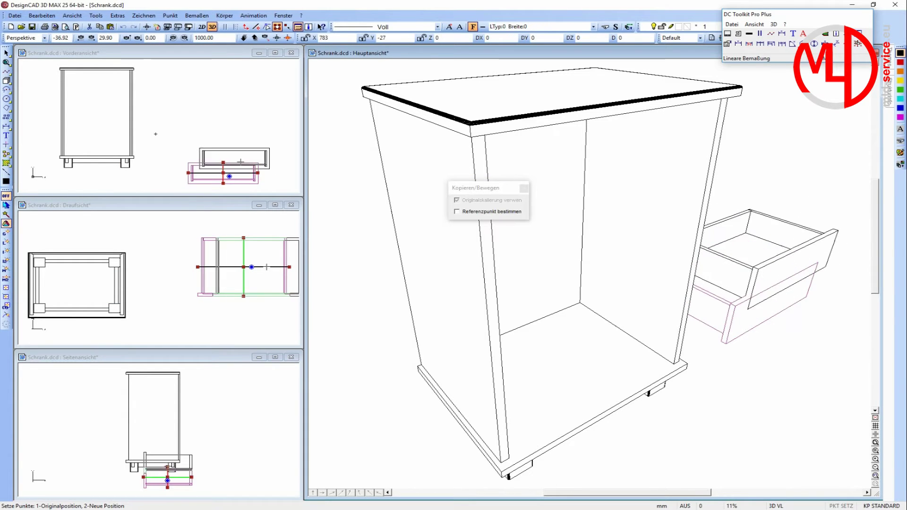
pyautogui.click(756, 257)
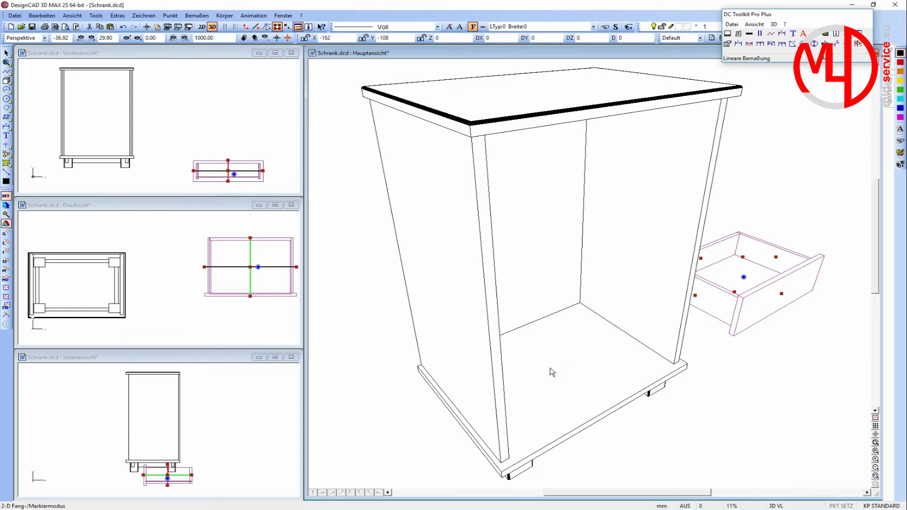
# Set a new coordinate origin at the cabinet's bottom-front corner, zooming in and out
pyautogui.click(174, 17)
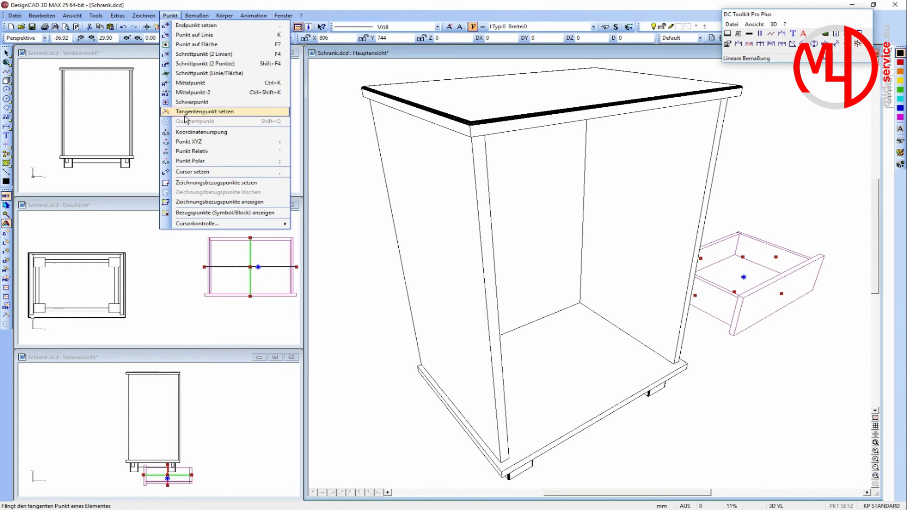
pyautogui.click(198, 132)
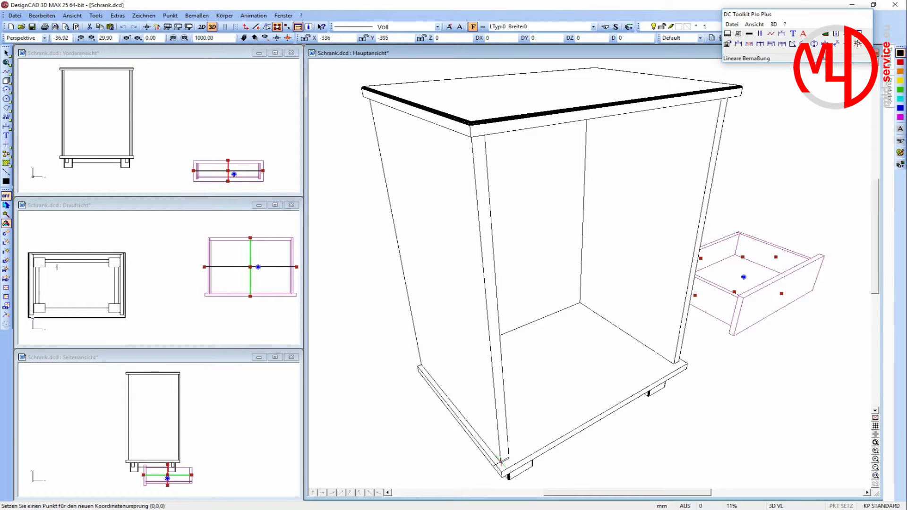
pyautogui.scroll(3, 501, 461)
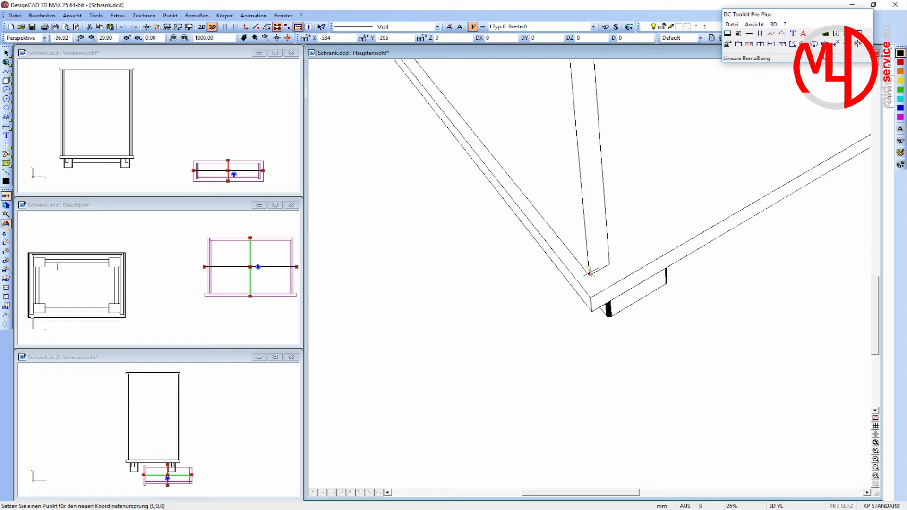
pyautogui.click(589, 273)
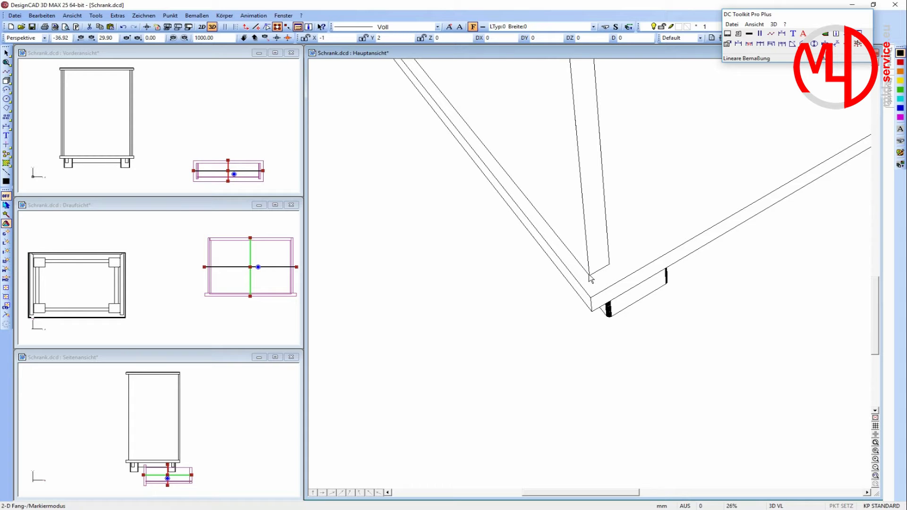
pyautogui.scroll(-3, 591, 278)
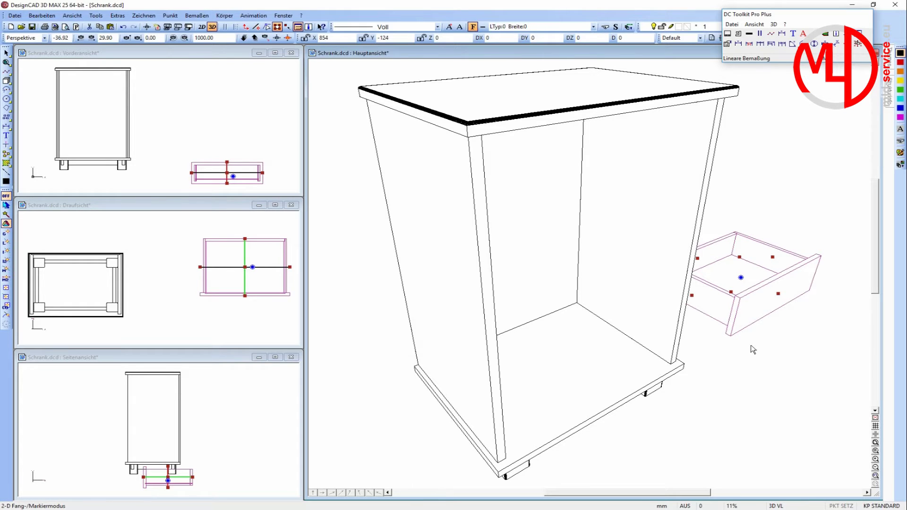
pyautogui.press('h')
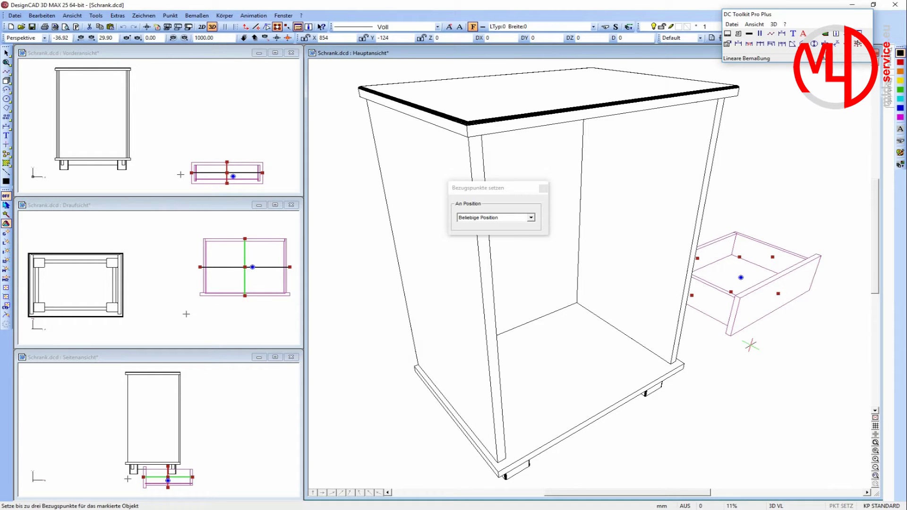
# Set the grouped drawer's reference point at its lower front corner
pyautogui.click(724, 334)
pyautogui.press('Return')
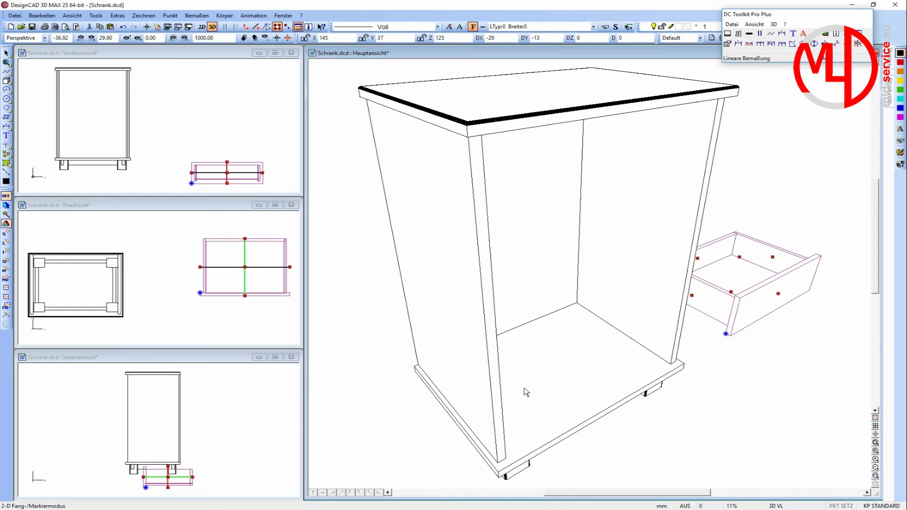
# Move the grouped drawer into the cabinet's lowest opening using exact XYZ coordinates
pyautogui.click(40, 16)
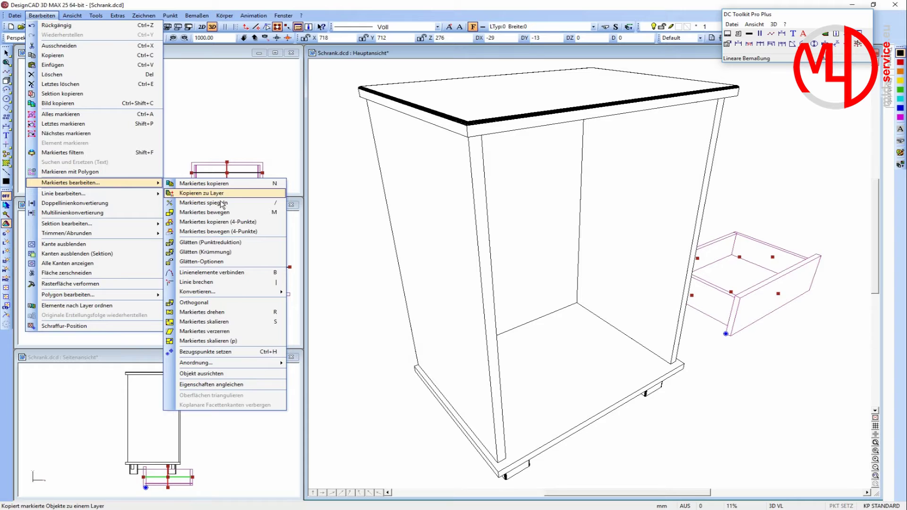
pyautogui.click(221, 213)
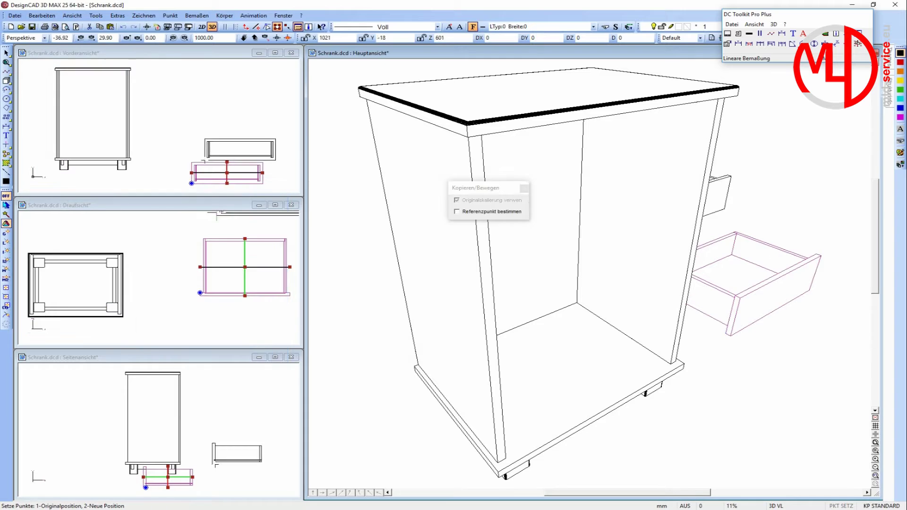
pyautogui.click(170, 15)
pyautogui.click(197, 144)
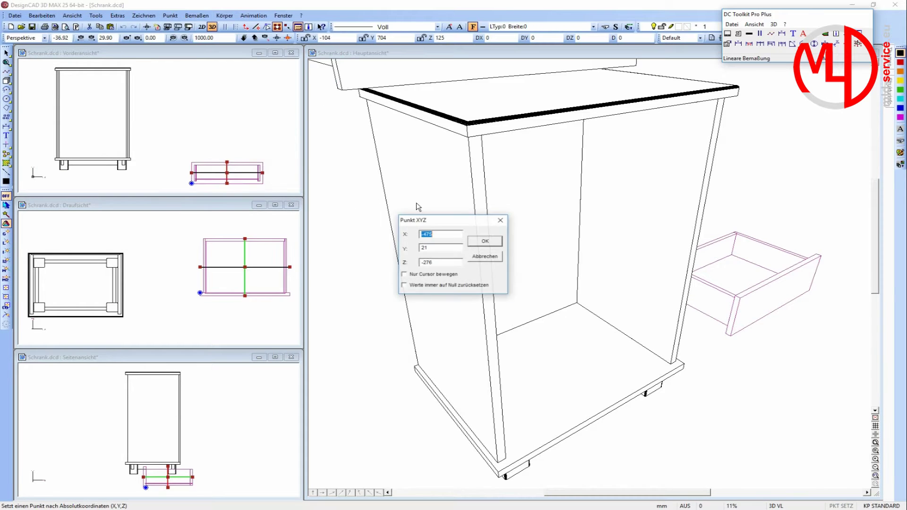
pyautogui.write('5')
pyautogui.press('Return')
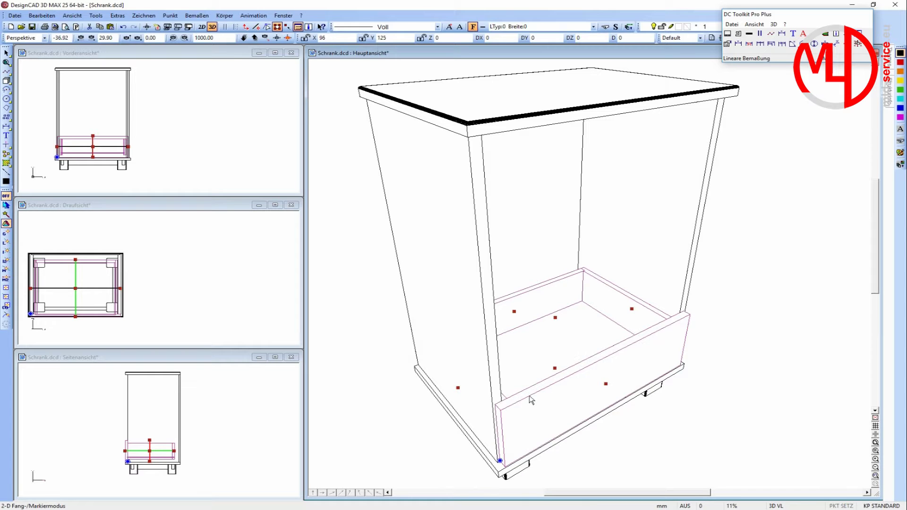
pyautogui.click(140, 19)
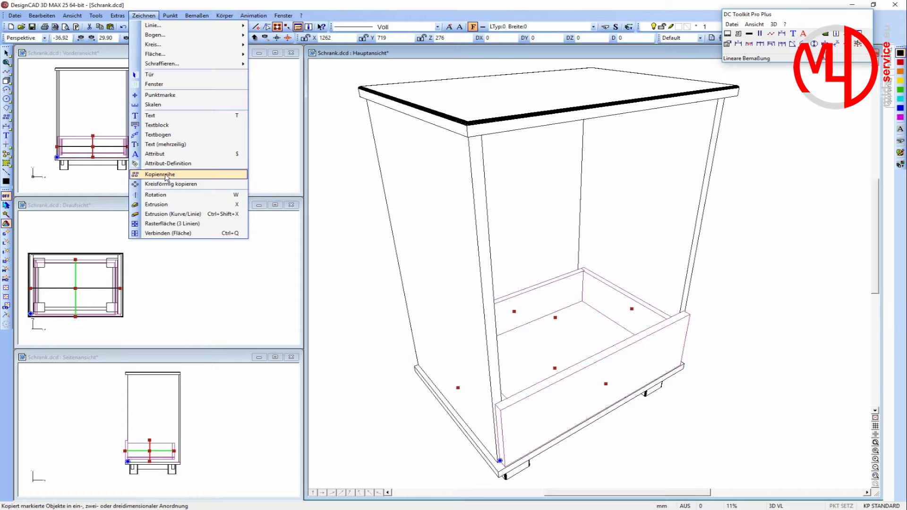
# Array the drawer into 4 stacked copies at 166 spacing via exact XYZ coordinates
pyautogui.click(167, 176)
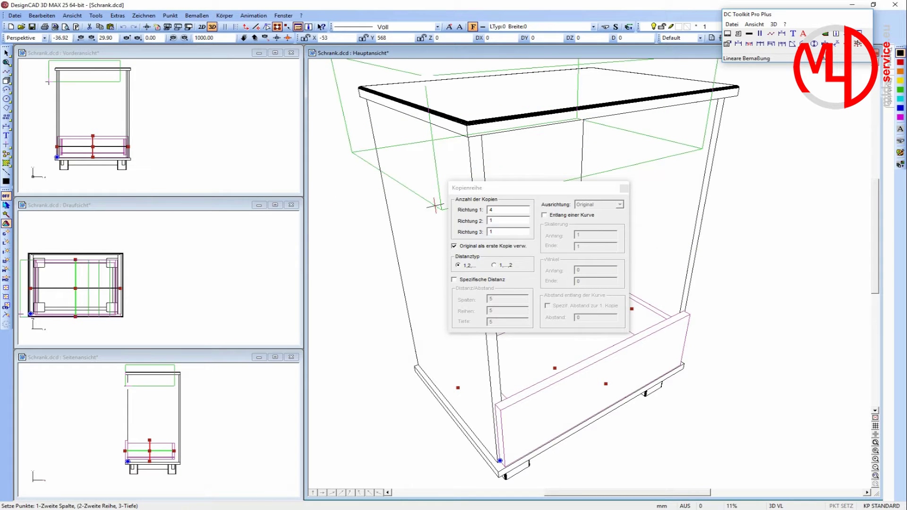
pyautogui.click(170, 14)
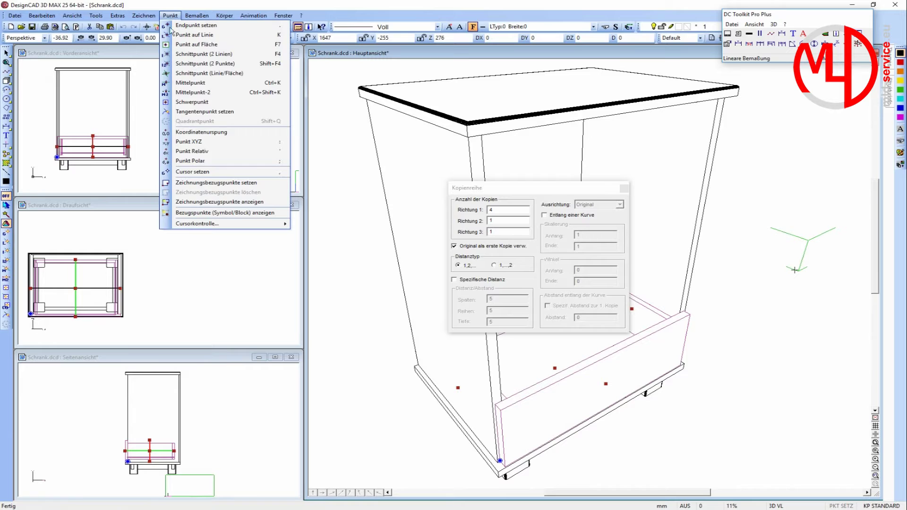
pyautogui.click(201, 144)
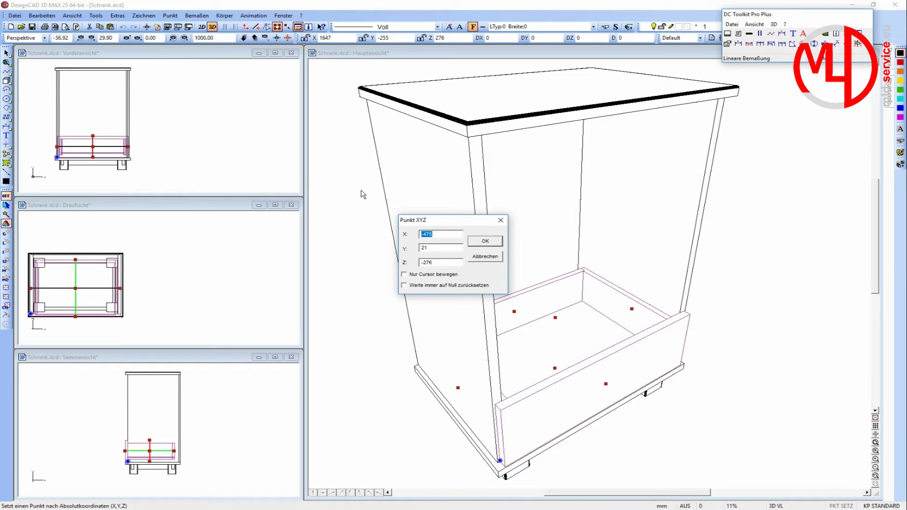
pyautogui.write('5')
pyautogui.press('Return')
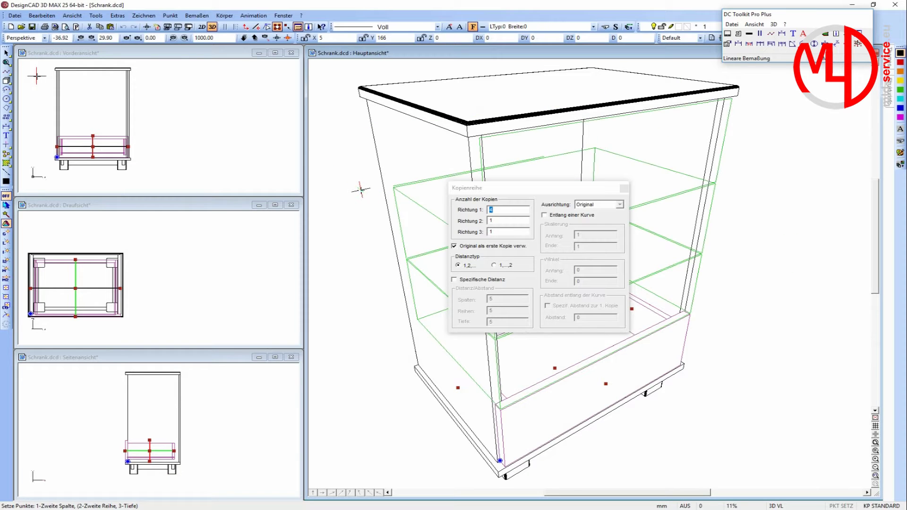
pyautogui.press('Return')
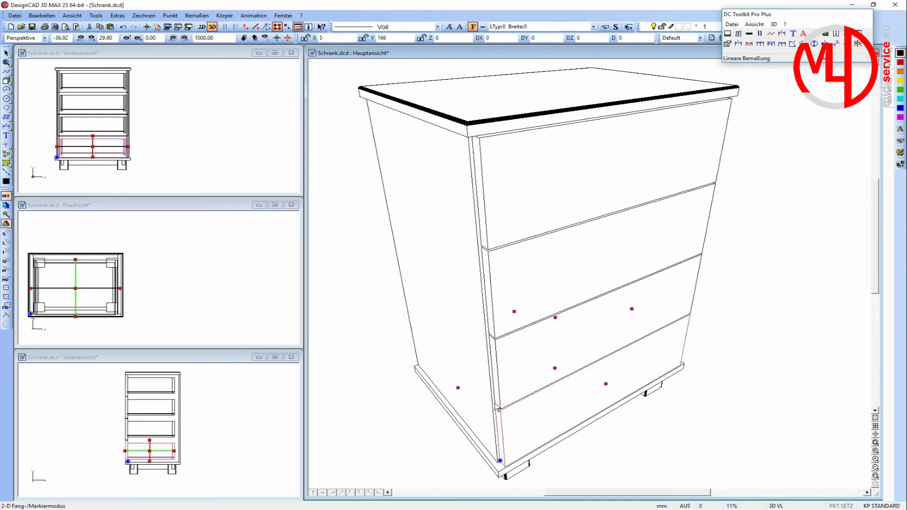
# Rotate the 3D view of the cabinet to a new angle and deselect everything
pyautogui.click(287, 37)
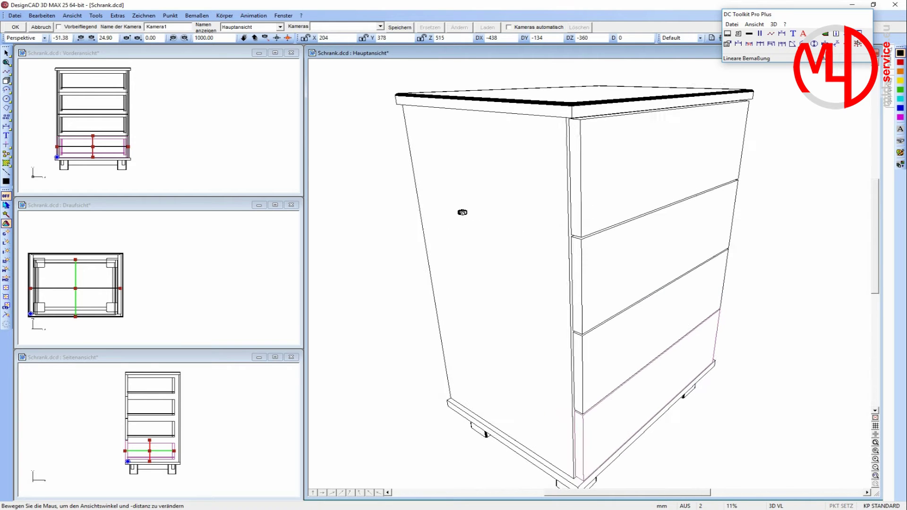
pyautogui.click(467, 200)
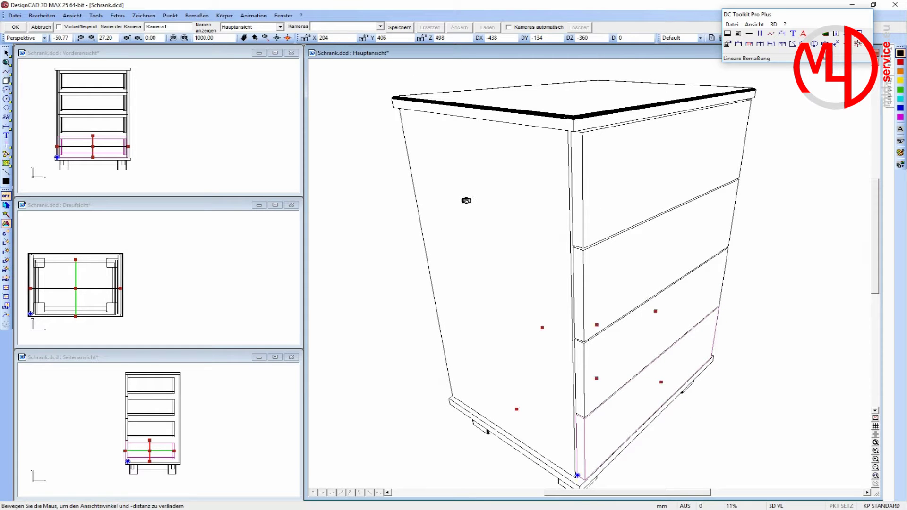
pyautogui.click(15, 26)
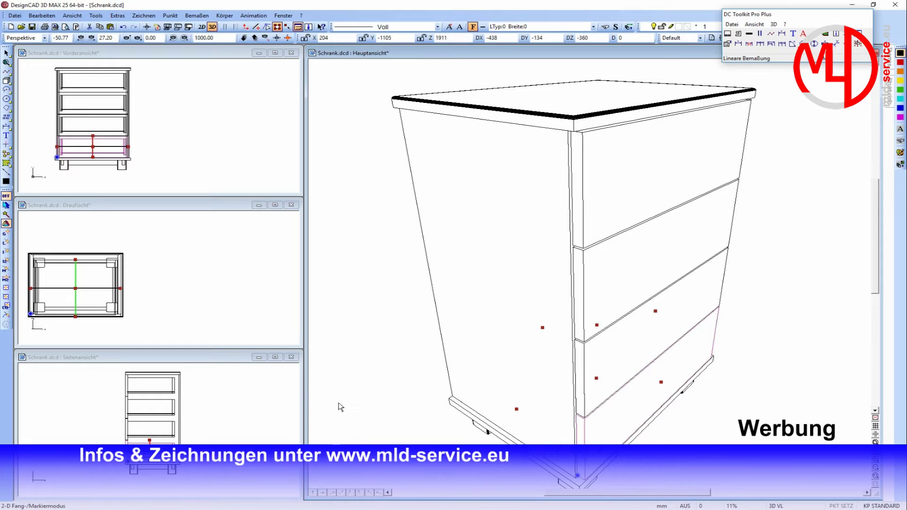
pyautogui.click(337, 356)
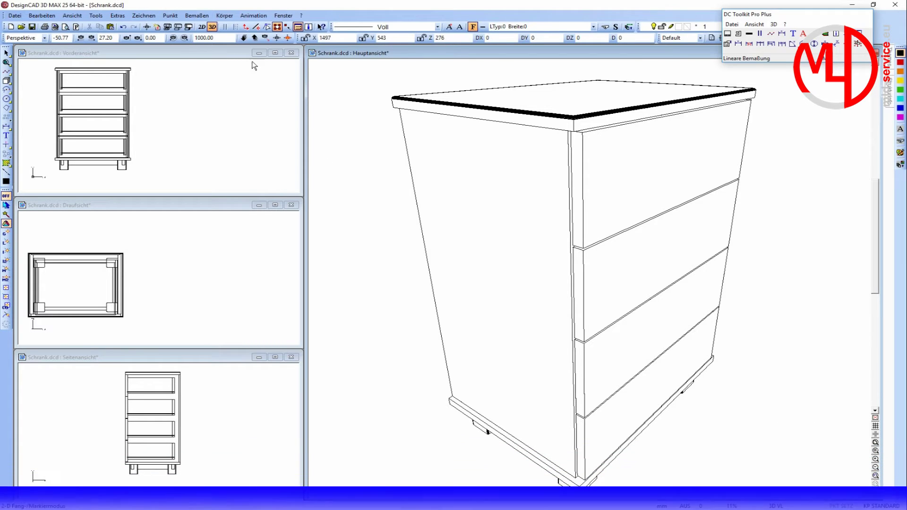
# Import the handle file ek-10_100_31_3D.dwg into the cabinet drawing
pyautogui.click(13, 17)
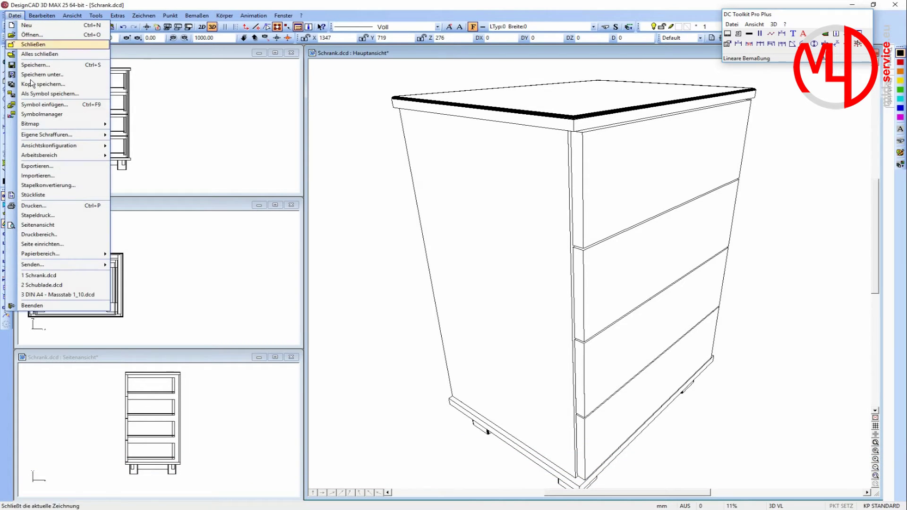
pyautogui.click(46, 177)
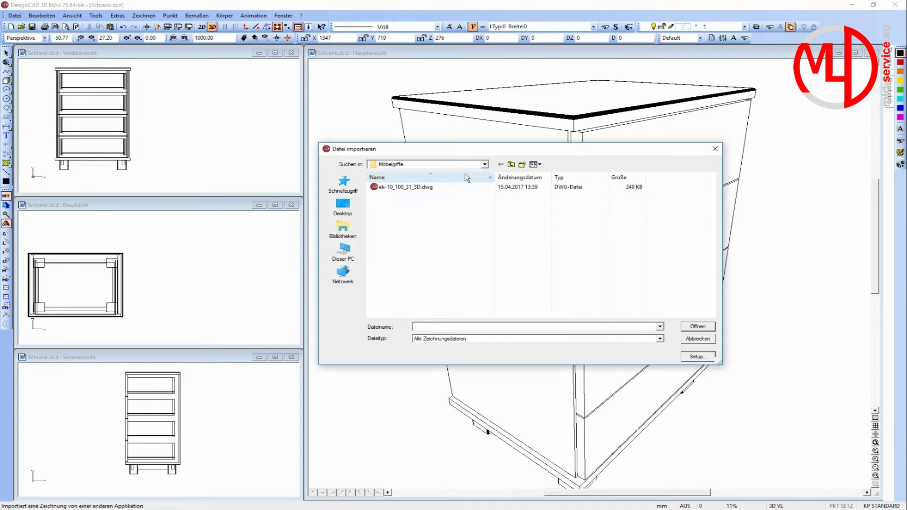
pyautogui.click(390, 188)
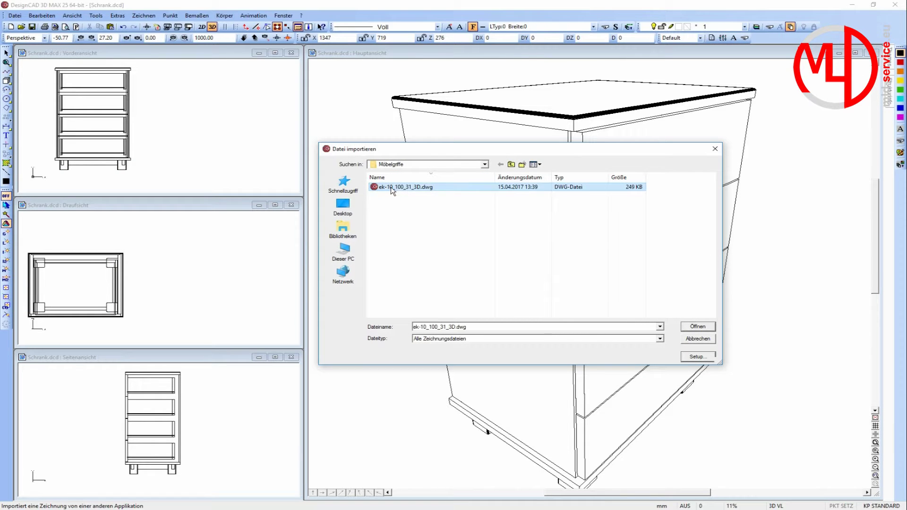
pyautogui.click(696, 327)
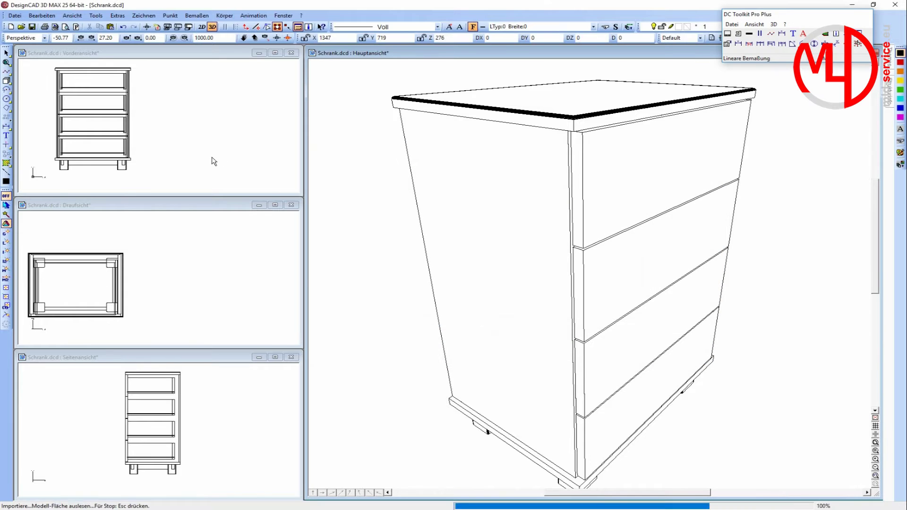
# Move the imported handle to a new position beside the cabinet
pyautogui.click(189, 173)
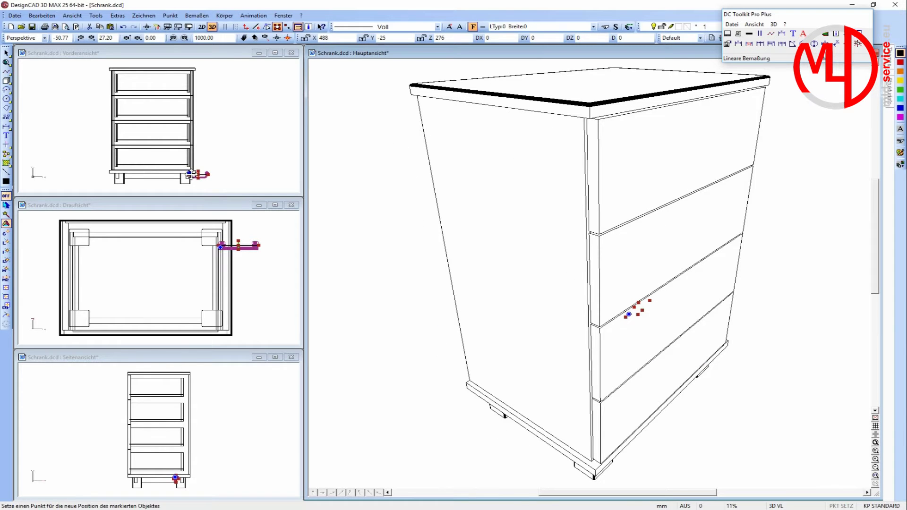
pyautogui.click(190, 173)
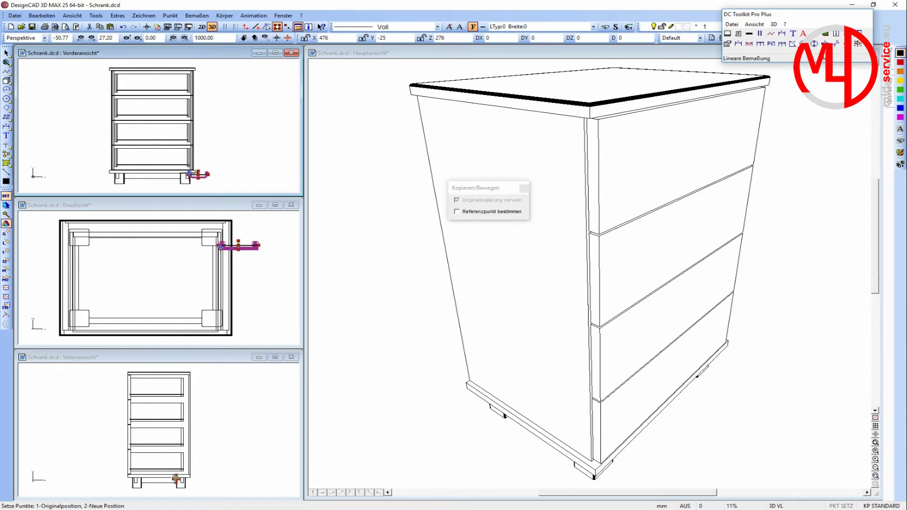
pyautogui.click(676, 273)
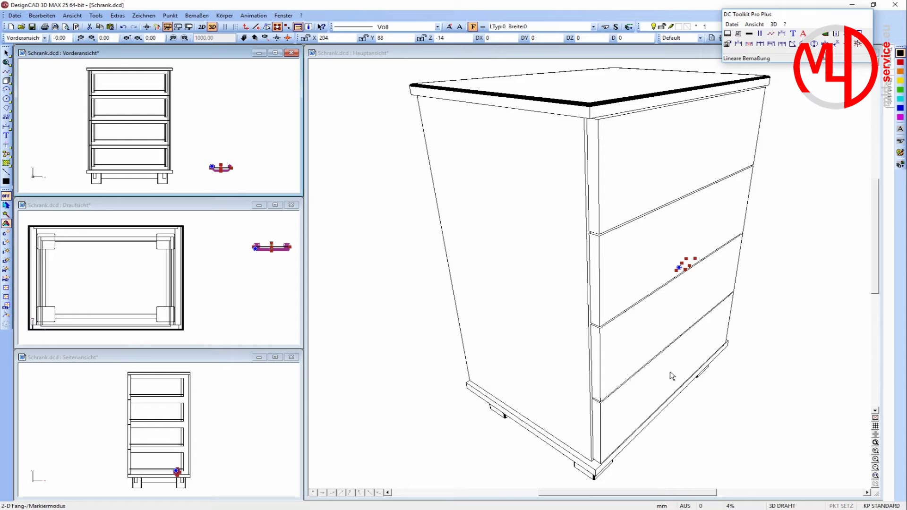
pyautogui.click(255, 247)
# Zoom the top view (Draufsicht) in close on the imported handle
pyautogui.click(159, 277)
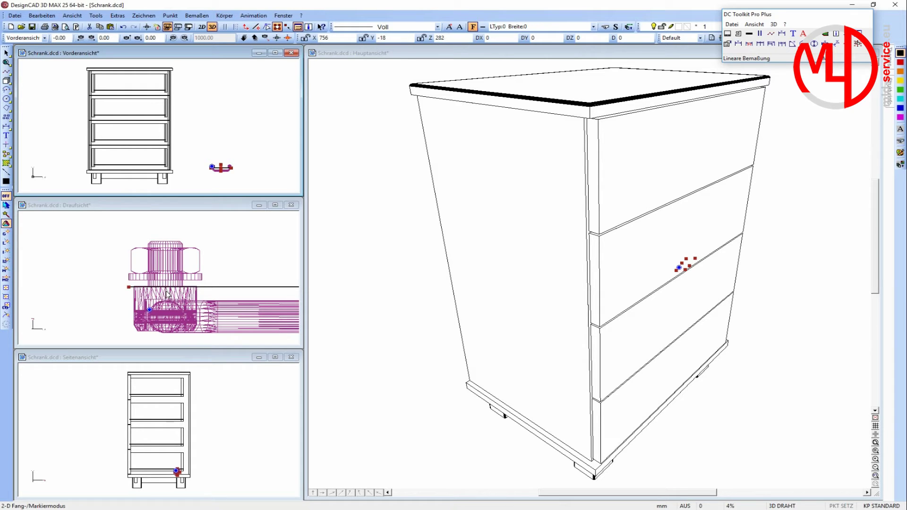
# Set the handle's reference point in the top view
pyautogui.press('h')
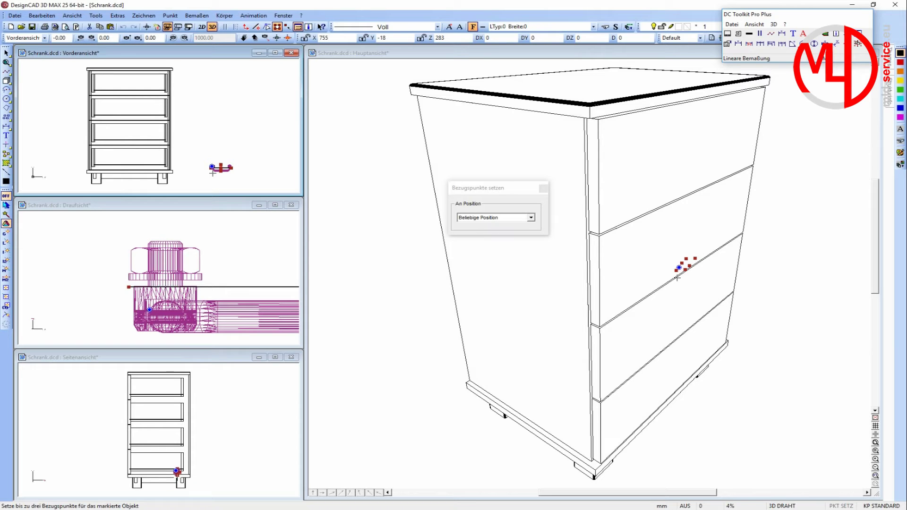
pyautogui.click(165, 286)
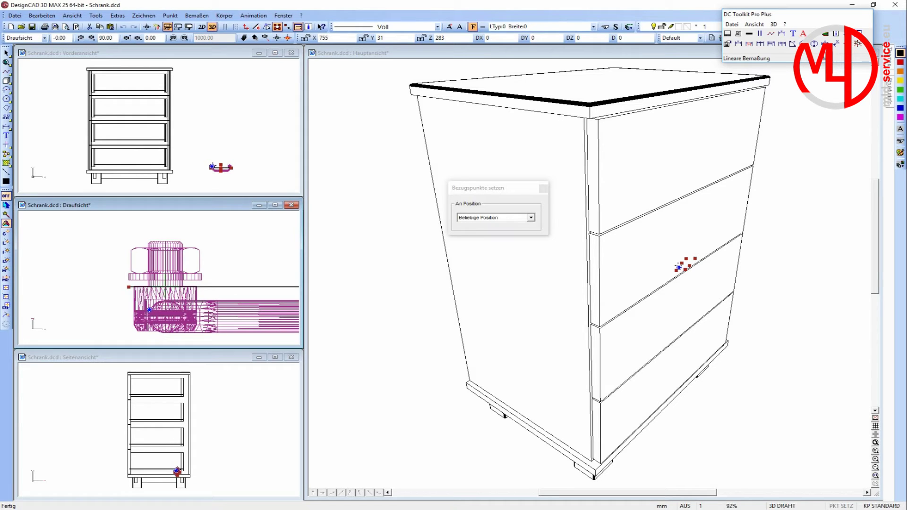
pyautogui.click(165, 286)
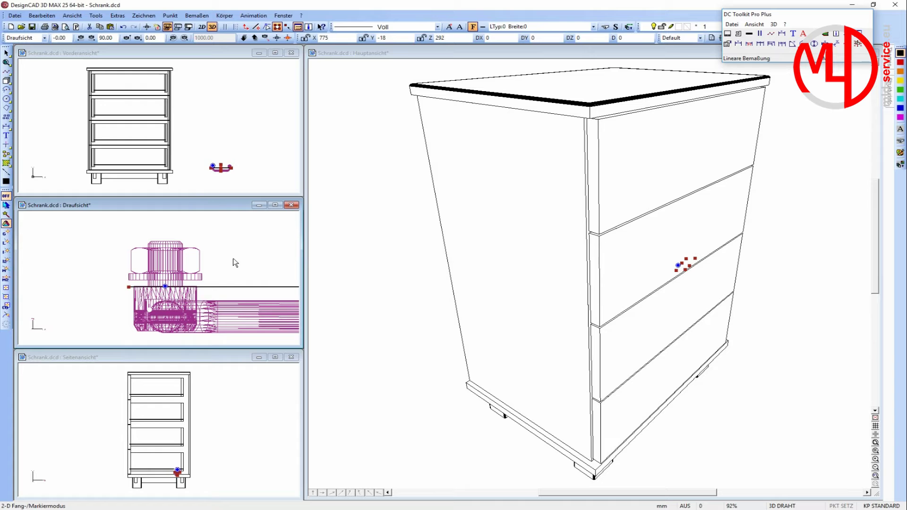
# Place the coordinate origin at the cabinet's bottom front corner and regenerate the views
pyautogui.click(170, 15)
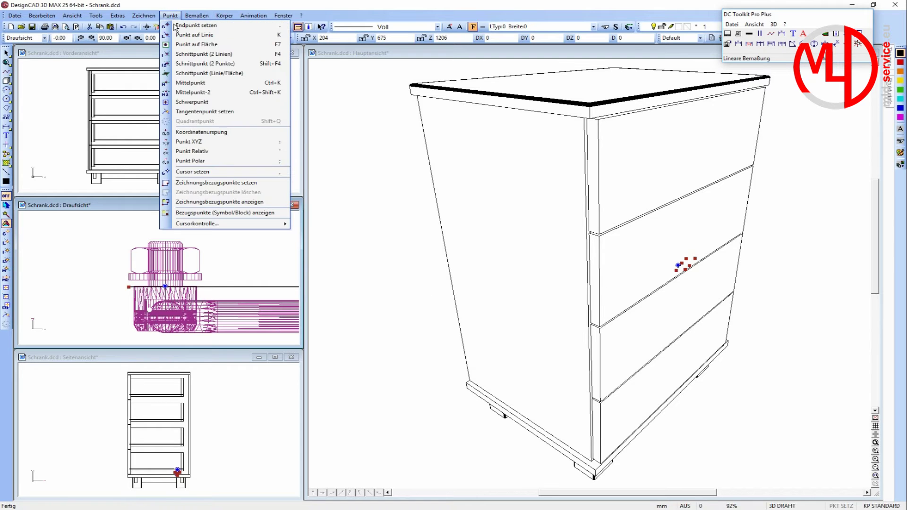
pyautogui.click(196, 134)
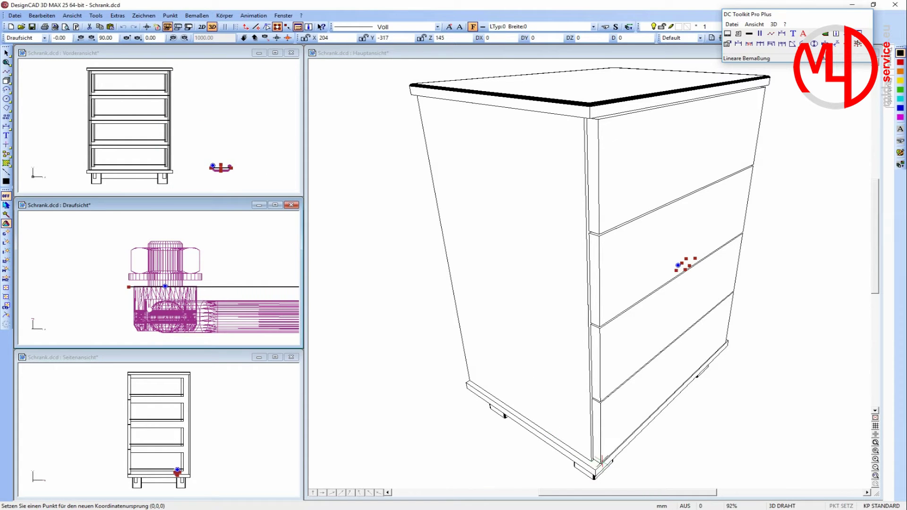
pyautogui.scroll(3, 596, 425)
pyautogui.scroll(2, 590, 283)
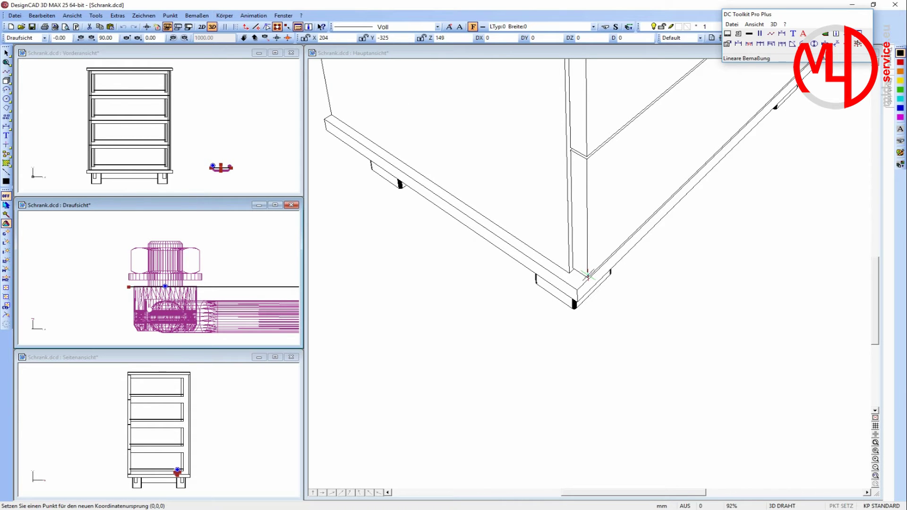
pyautogui.click(589, 275)
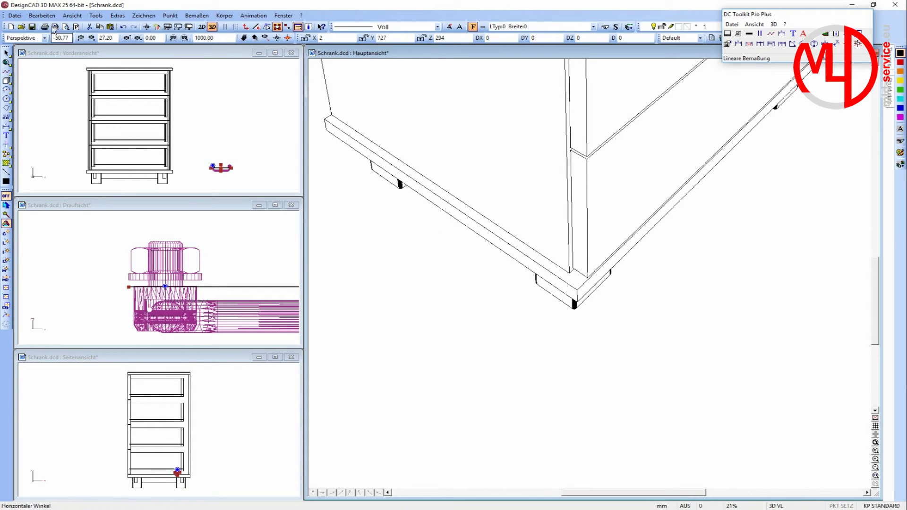
pyautogui.press('Home')
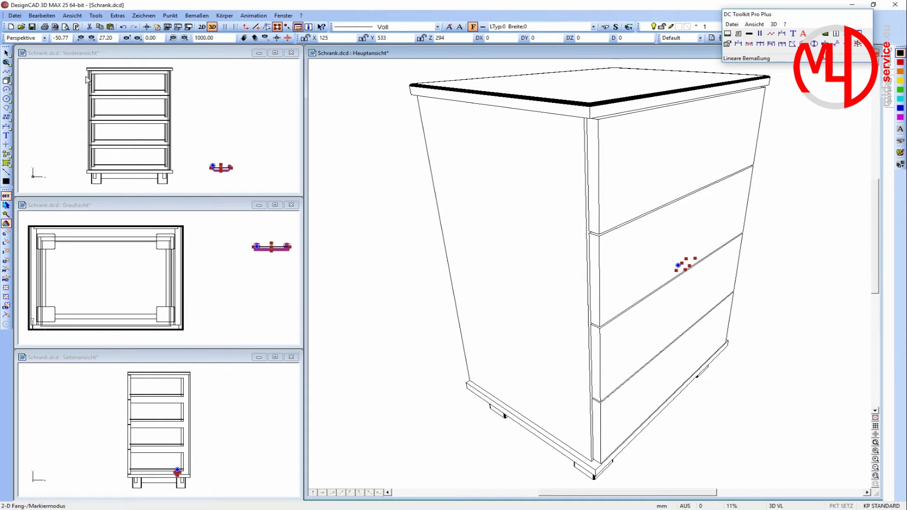
# Move the handle onto the bottom drawer front, giving its start point via Punkt XYZ
pyautogui.click(42, 16)
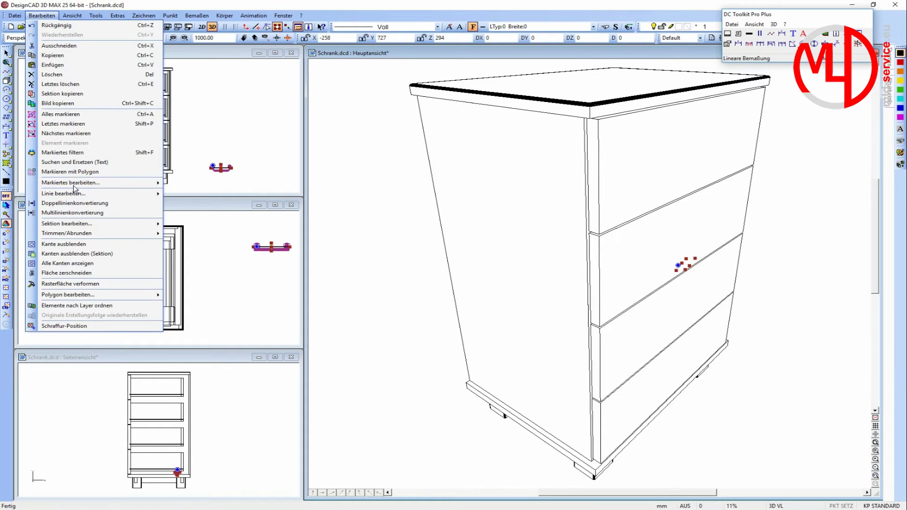
pyautogui.moveTo(71, 182)
pyautogui.click(196, 213)
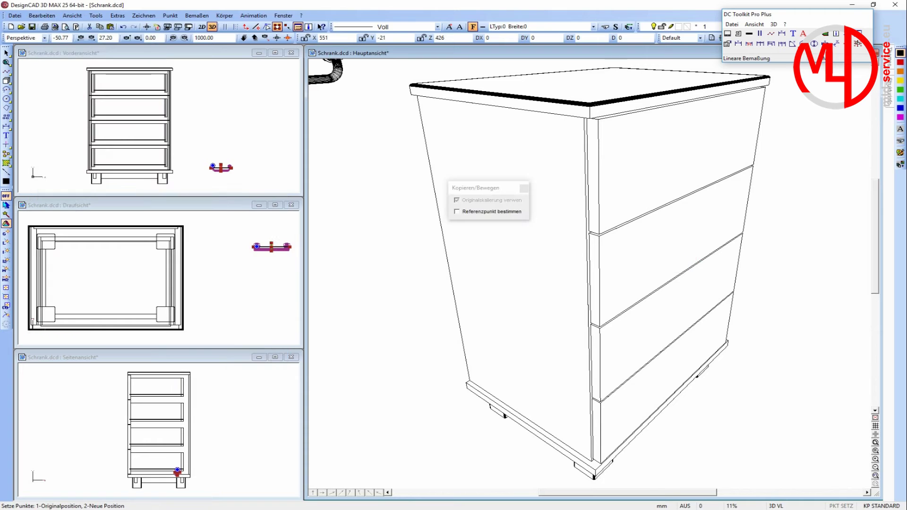
pyautogui.click(170, 16)
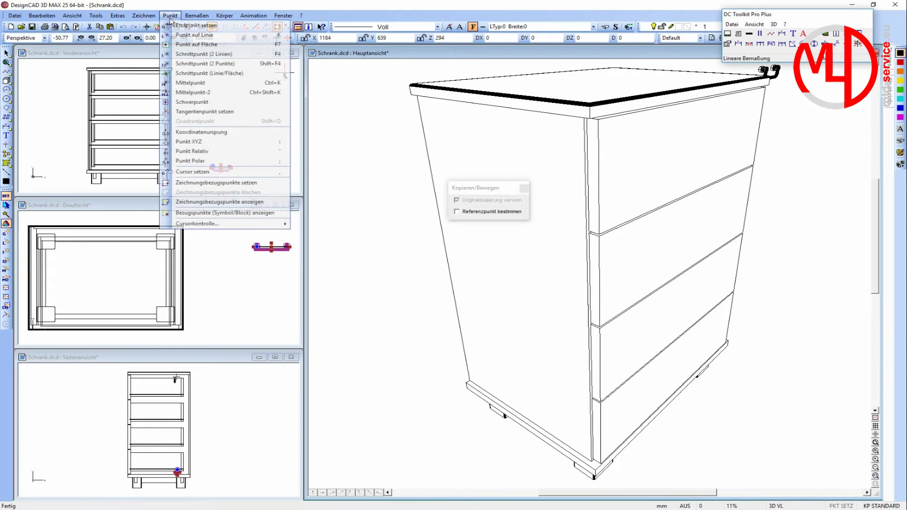
pyautogui.click(200, 145)
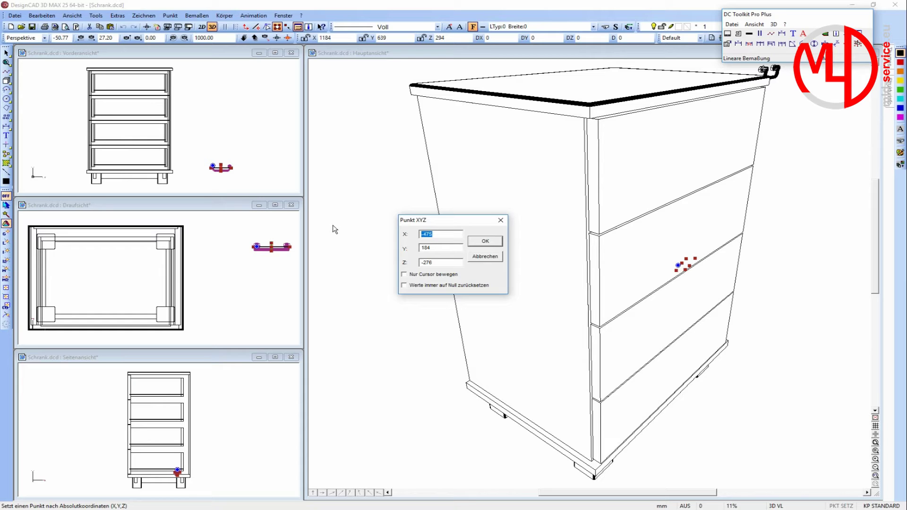
pyautogui.write('1')
pyautogui.press('Return')
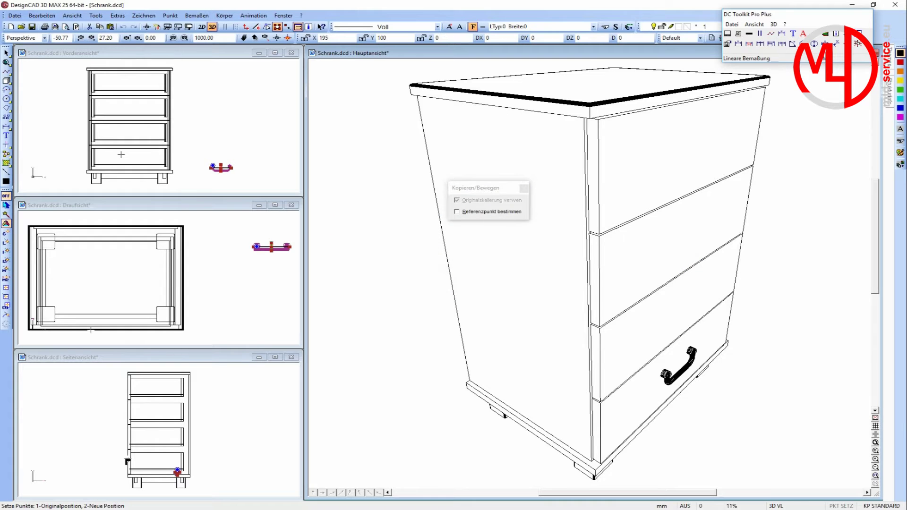
pyautogui.click(664, 373)
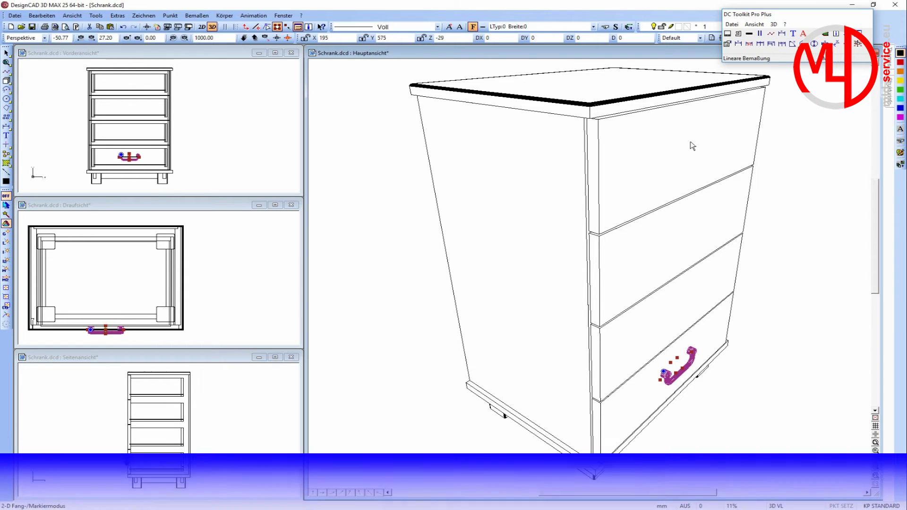
# Copy the handle in a row of 4 spaced at (195, 263, 0), then deselect and redraw
pyautogui.click(143, 15)
pyautogui.click(183, 174)
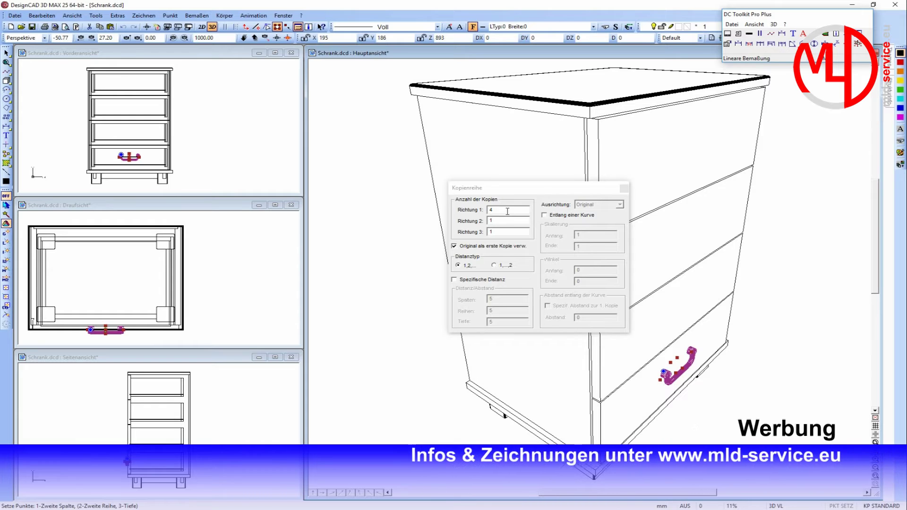
pyautogui.click(170, 15)
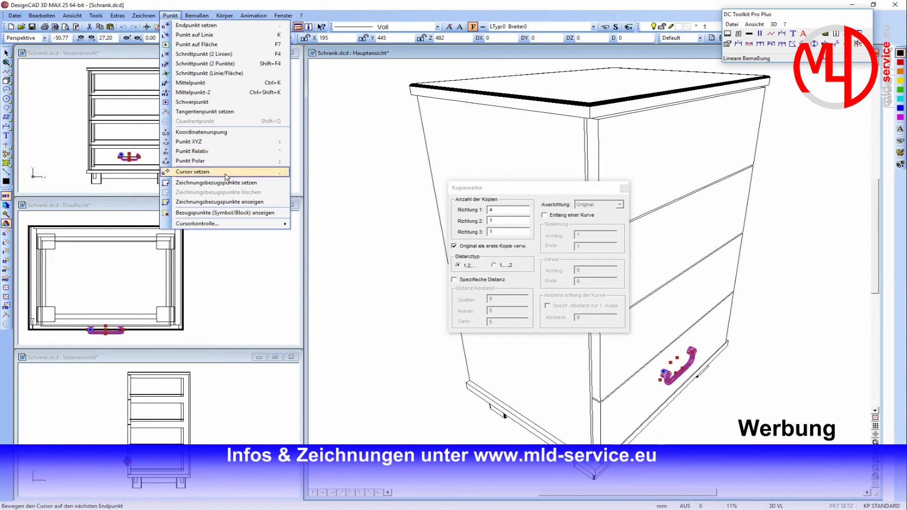
pyautogui.click(198, 141)
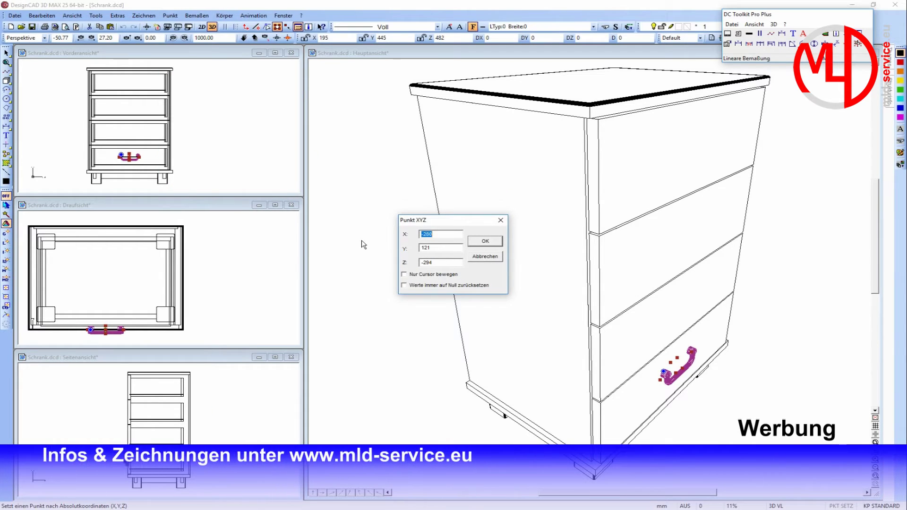
pyautogui.write('195')
pyautogui.press('Tab')
pyautogui.write('263')
pyautogui.press('Tab')
pyautogui.write('0')
pyautogui.press('Return')
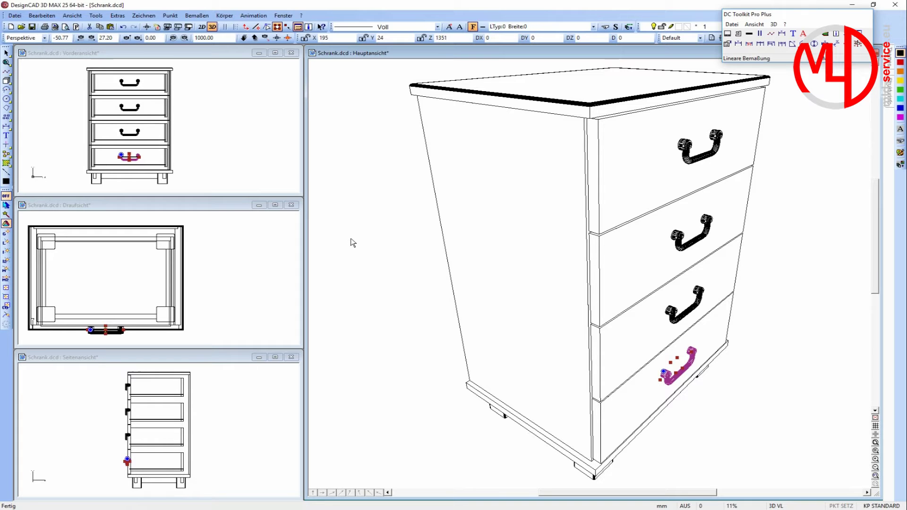
pyautogui.press('Escape')
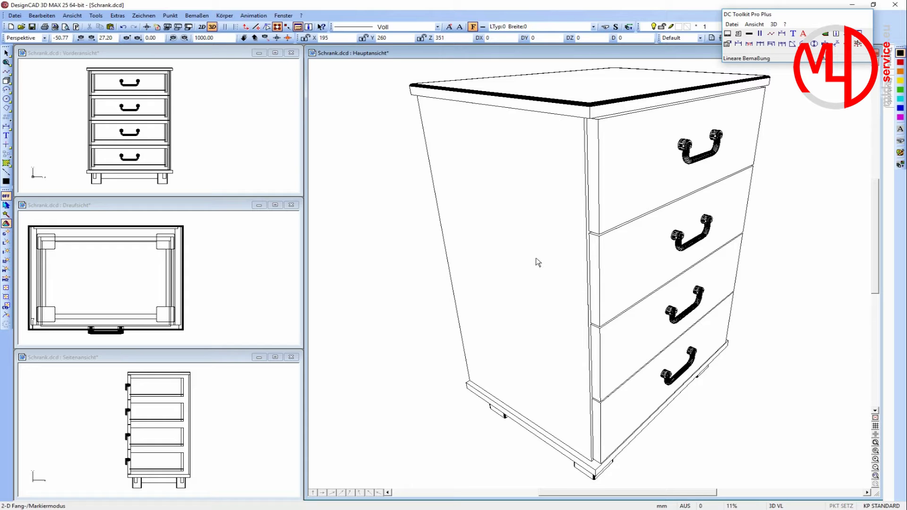
pyautogui.hotkey('ctrl', 'r')
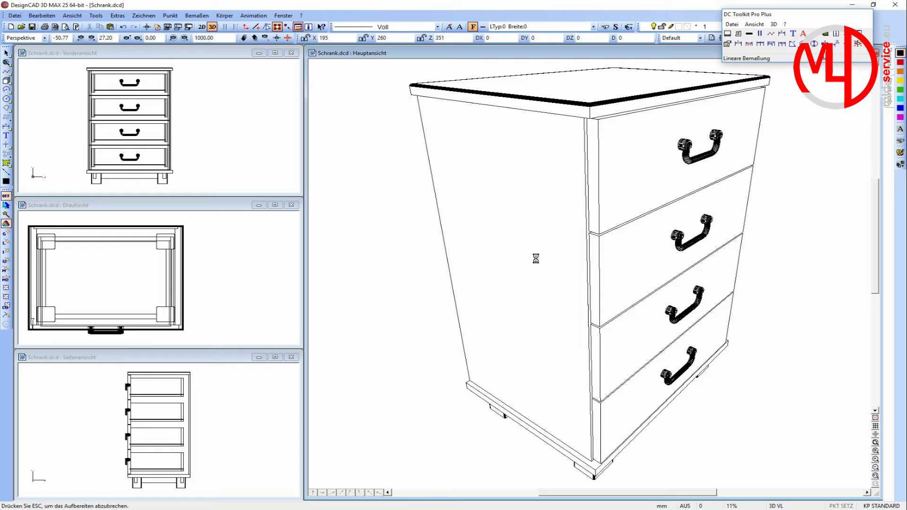
# Select all objects, the whole 528 × 761 × 392.5 cabinet, with Ctrl+A
pyautogui.hotkey('ctrl', 'a')
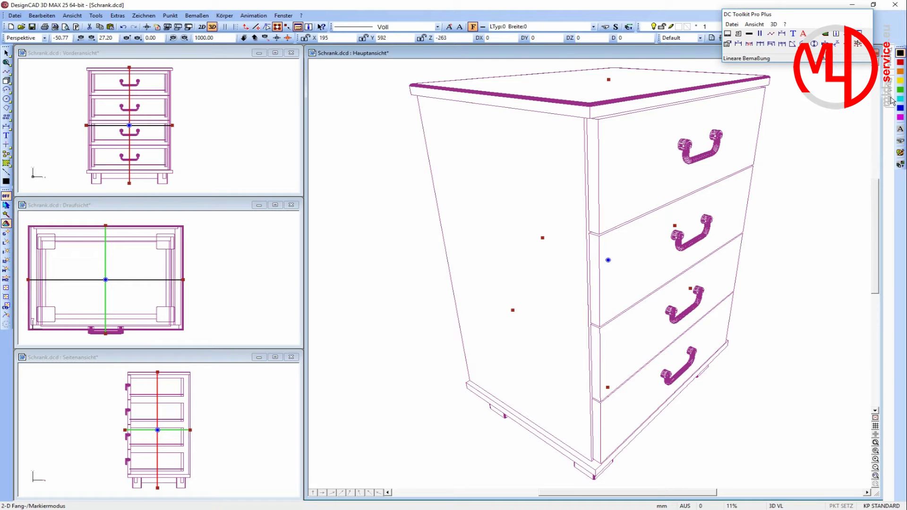
pyautogui.moveTo(886, 99)
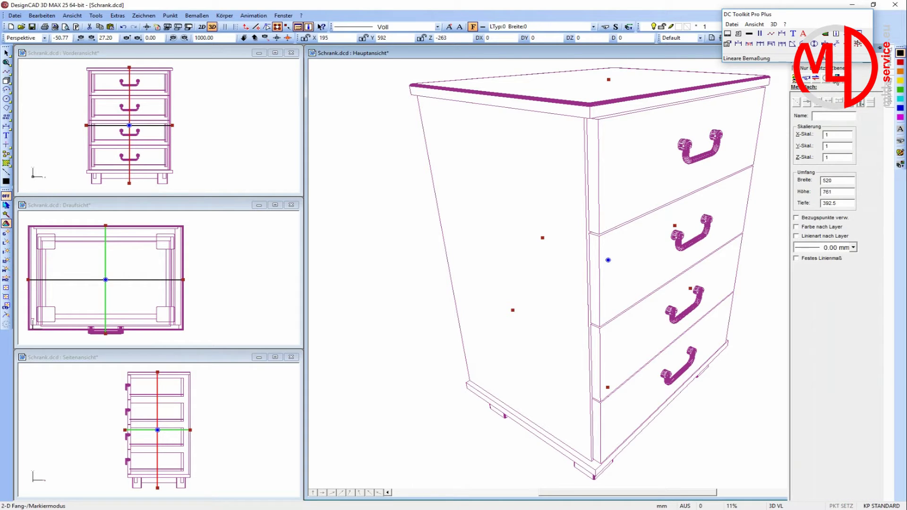
# Bring up Texture Mapping for the cabinet, leaving the material at Default
pyautogui.click(836, 80)
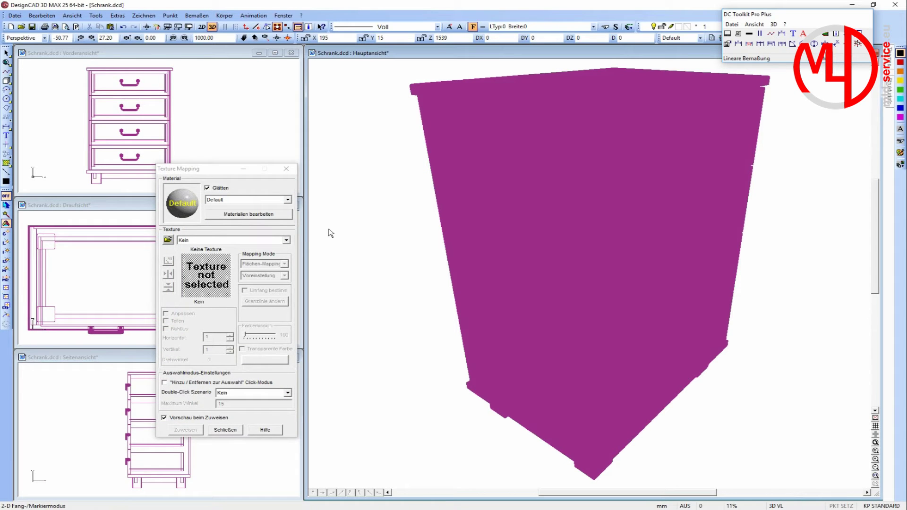
pyautogui.click(288, 200)
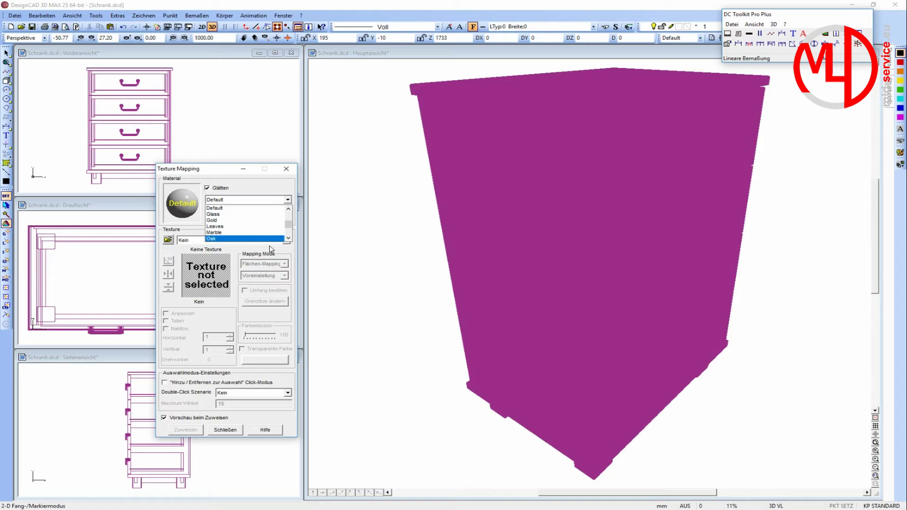
pyautogui.scroll(3, 293, 208)
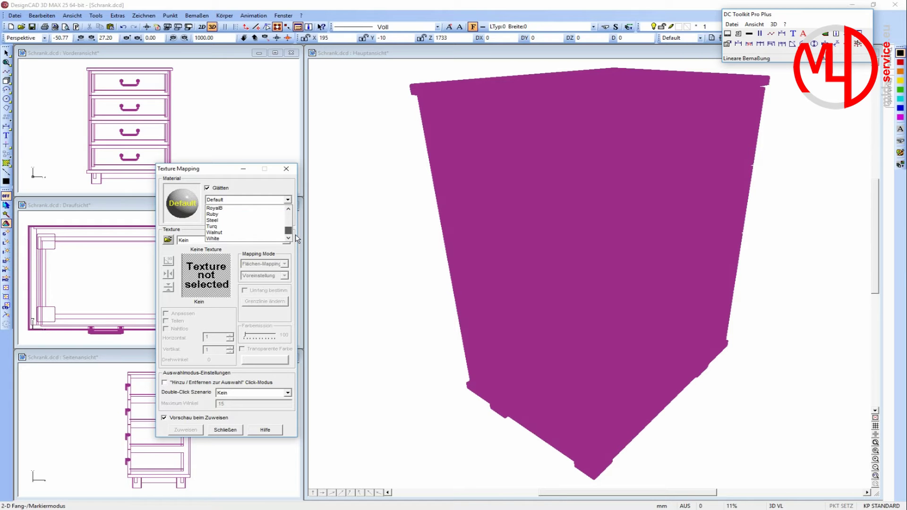
pyautogui.click(288, 198)
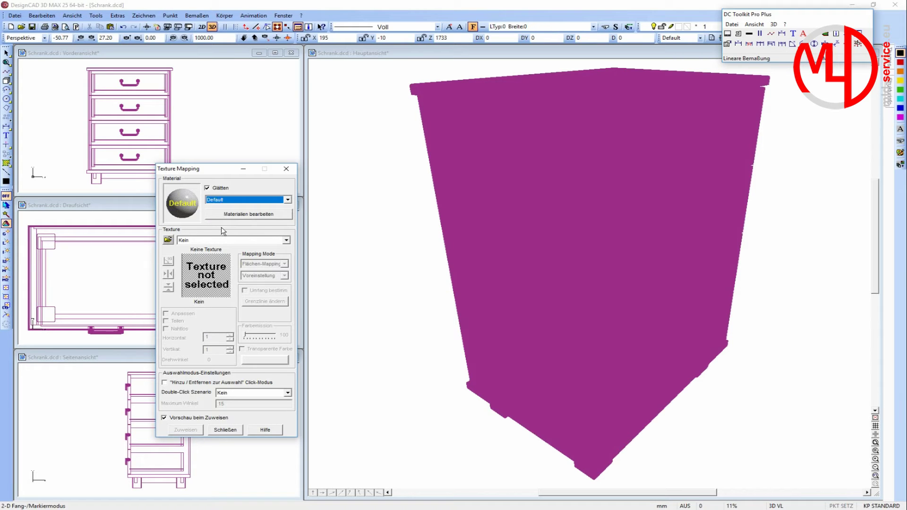
# Load 'Eiche Platte aus einzelnen Stäbchen unbehandelt dunkel.jpg' from the CAD-EigeneMaterialOberflächen folder
pyautogui.click(168, 240)
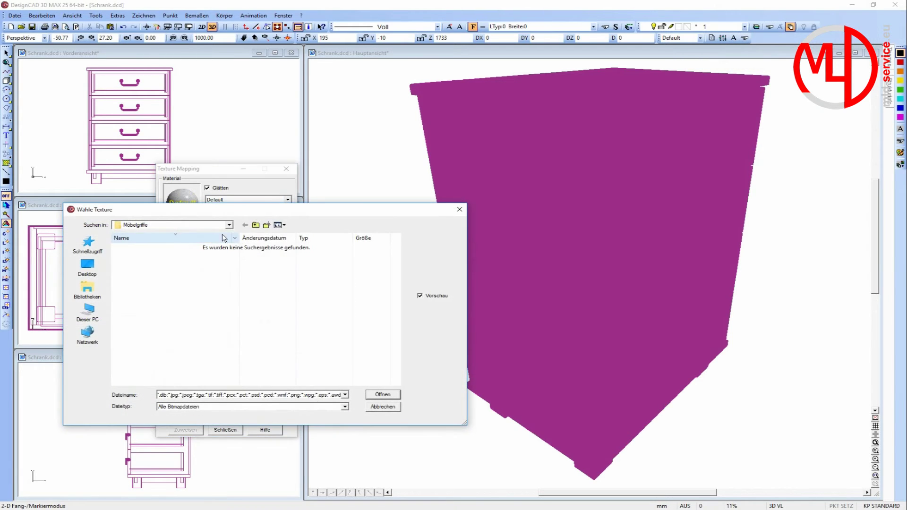
pyautogui.click(256, 224)
pyautogui.click(256, 225)
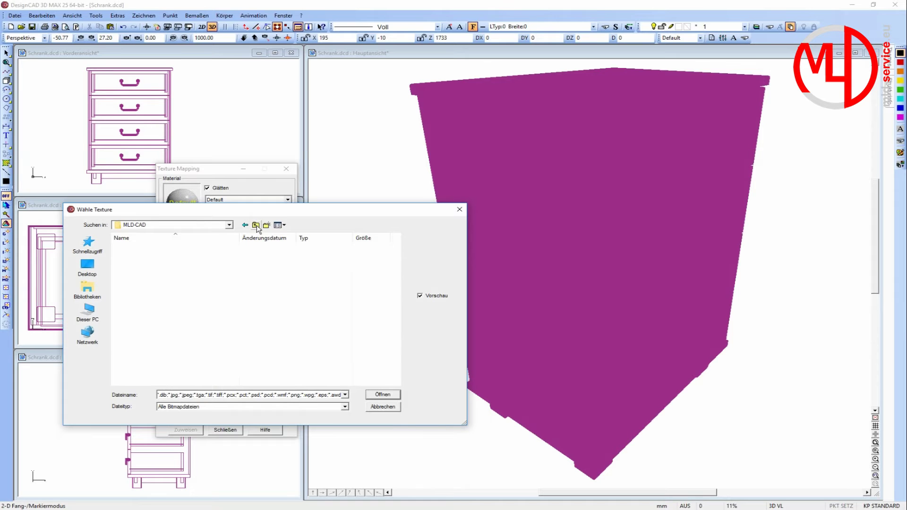
pyautogui.doubleClick(232, 252)
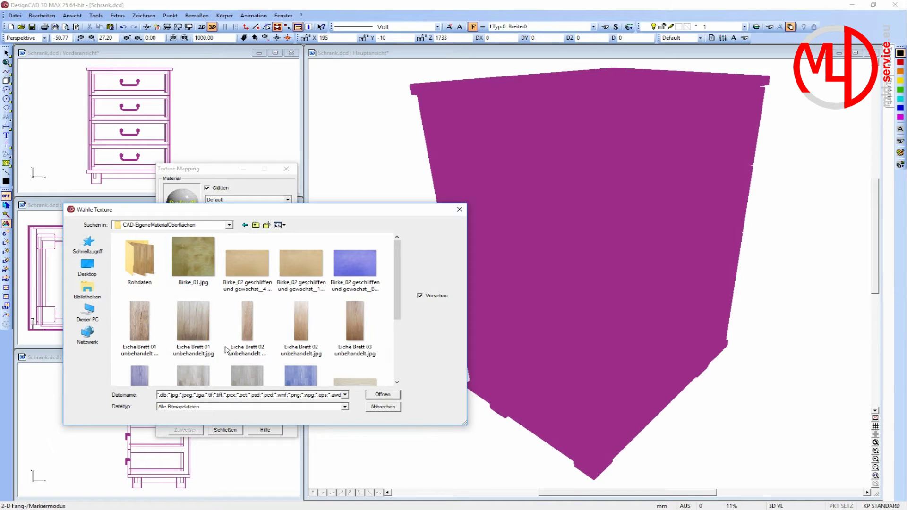
pyautogui.scroll(-3, 207, 312)
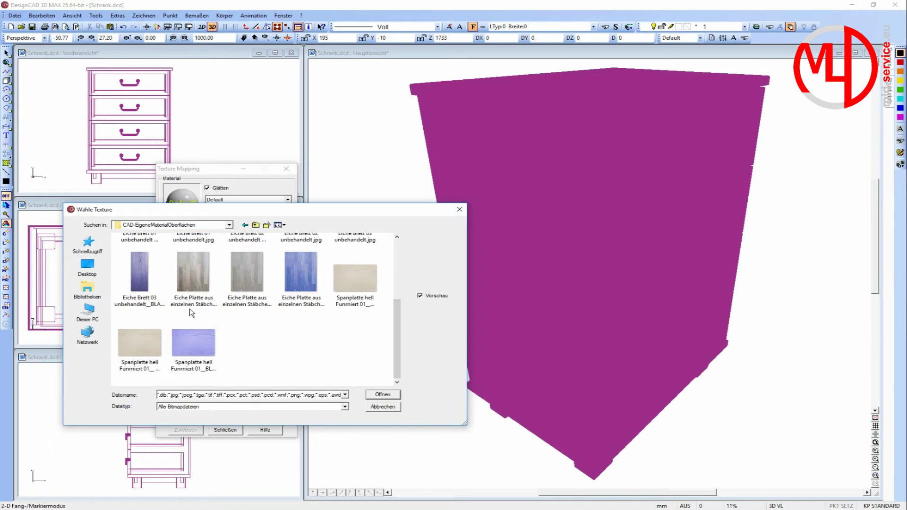
pyautogui.click(194, 269)
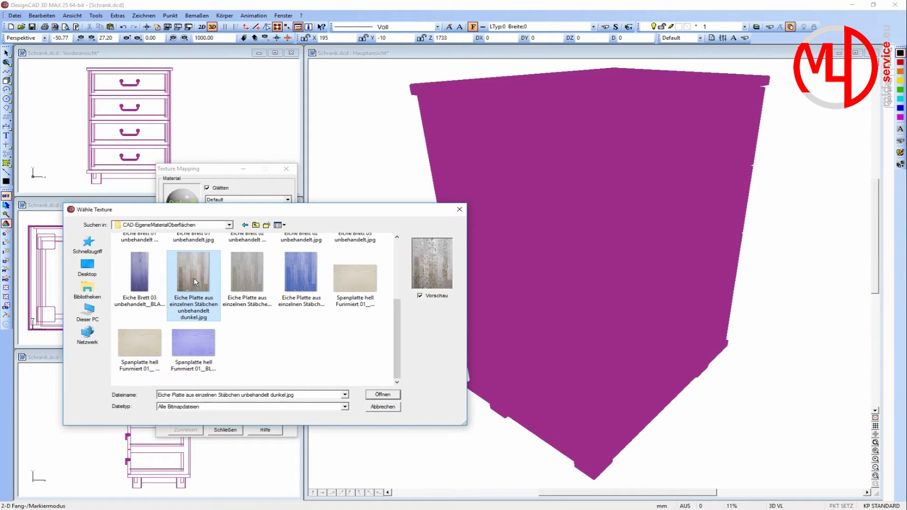
pyautogui.click(383, 395)
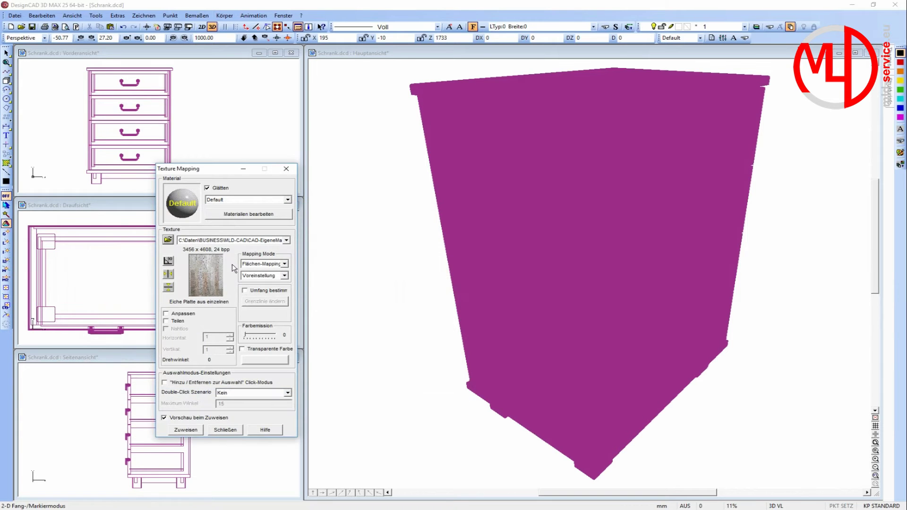
# Set the oak texture to fit and tile seamlessly and apply it to the cabinet
pyautogui.click(166, 314)
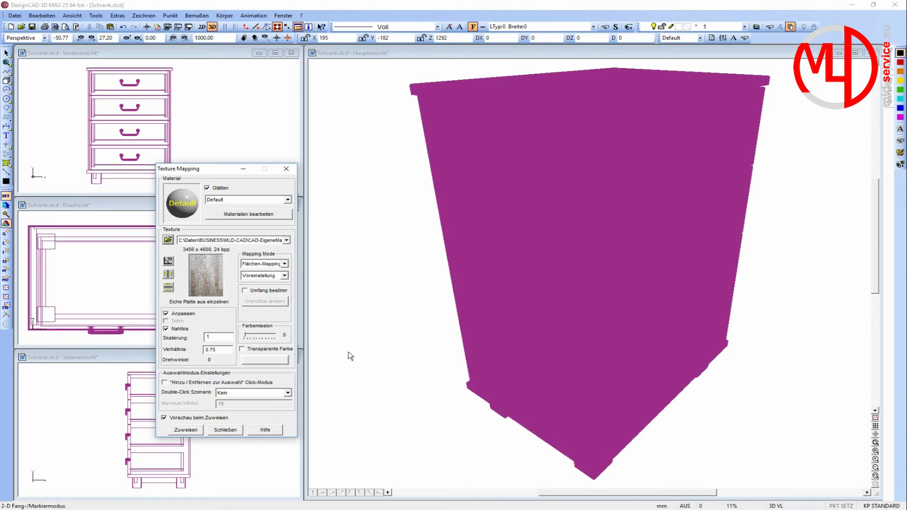
pyautogui.click(189, 431)
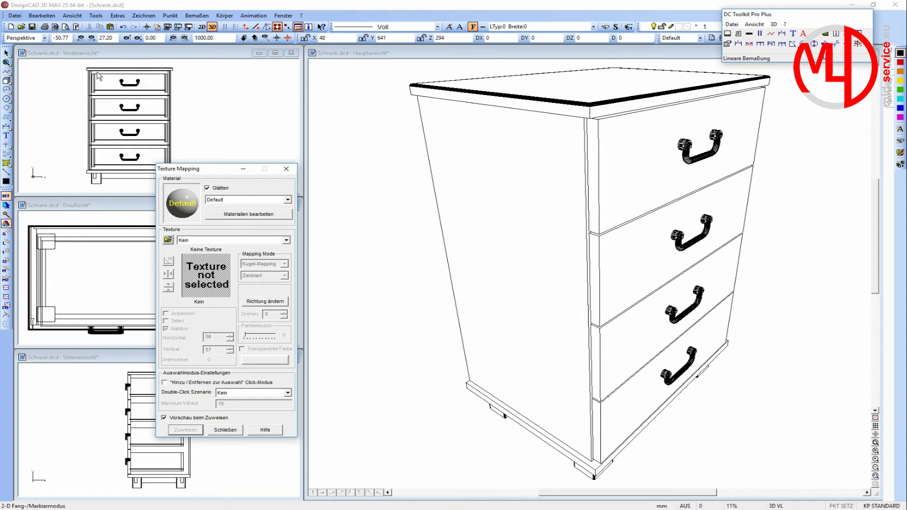
# Assign the oak texture, rotated 90°, to all four drawer fronts and close Texture Mapping
pyautogui.click(618, 178)
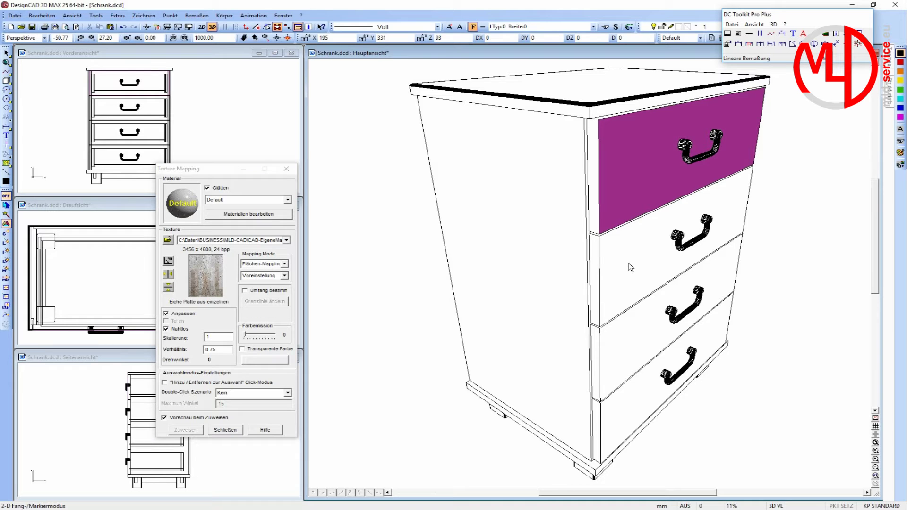
pyautogui.click(630, 267)
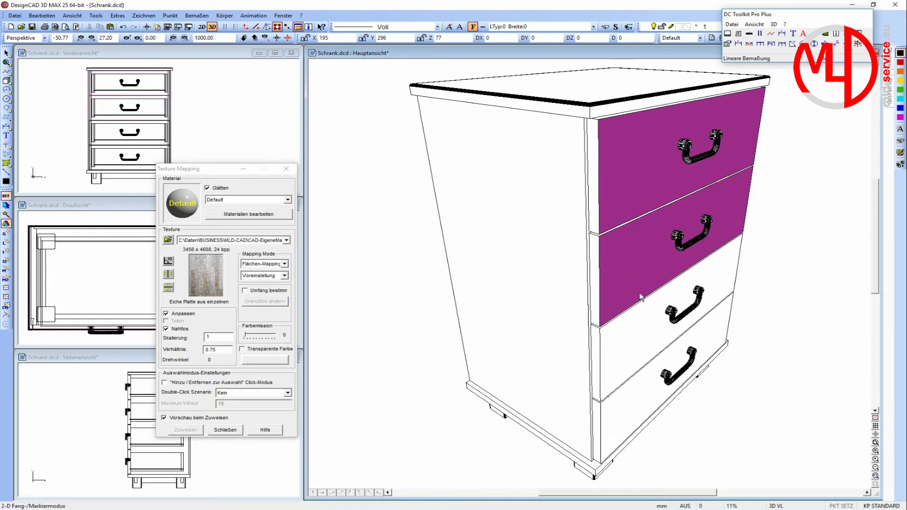
pyautogui.click(632, 341)
pyautogui.click(634, 403)
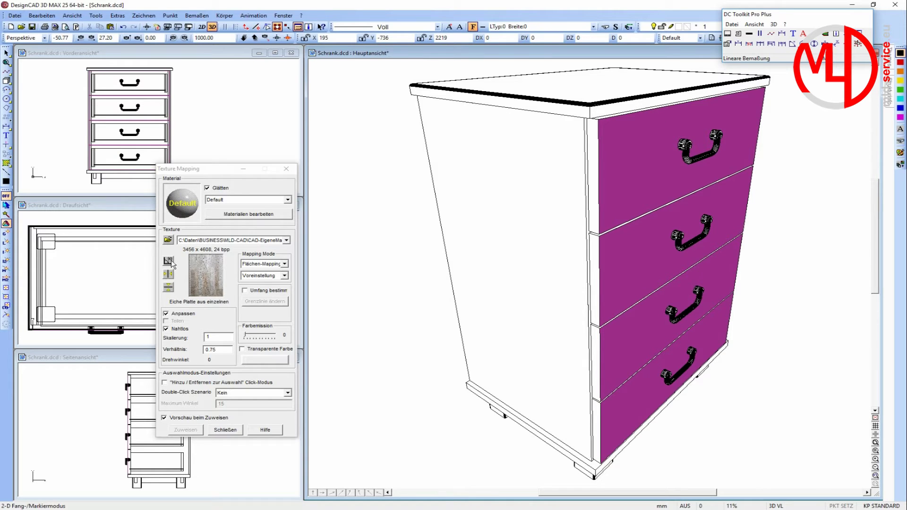
pyautogui.click(172, 261)
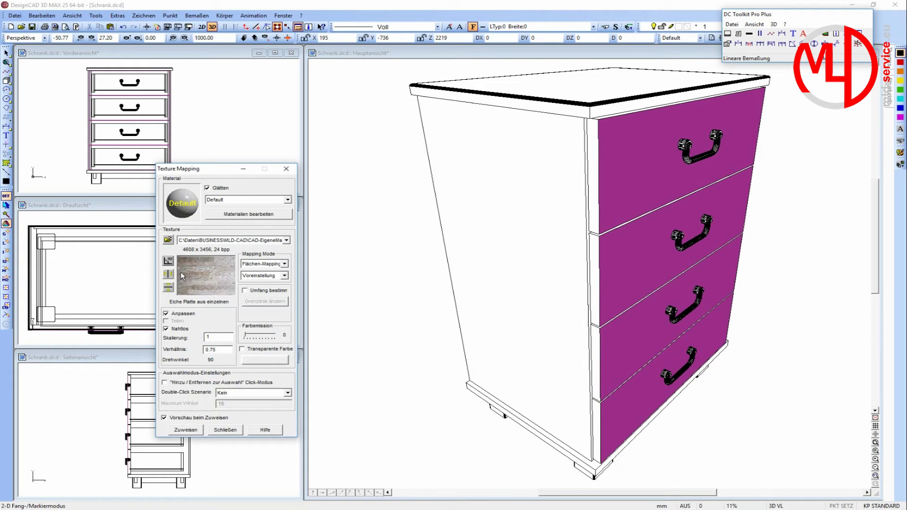
pyautogui.click(189, 431)
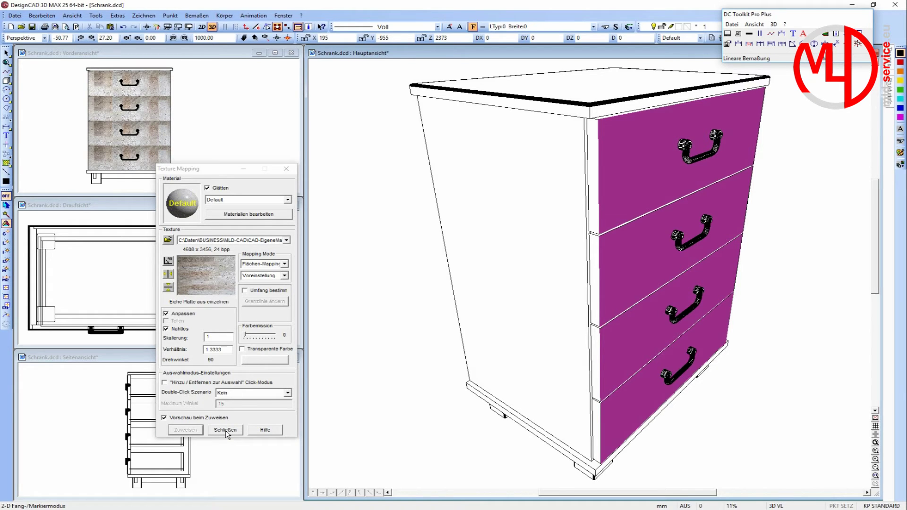
pyautogui.click(226, 431)
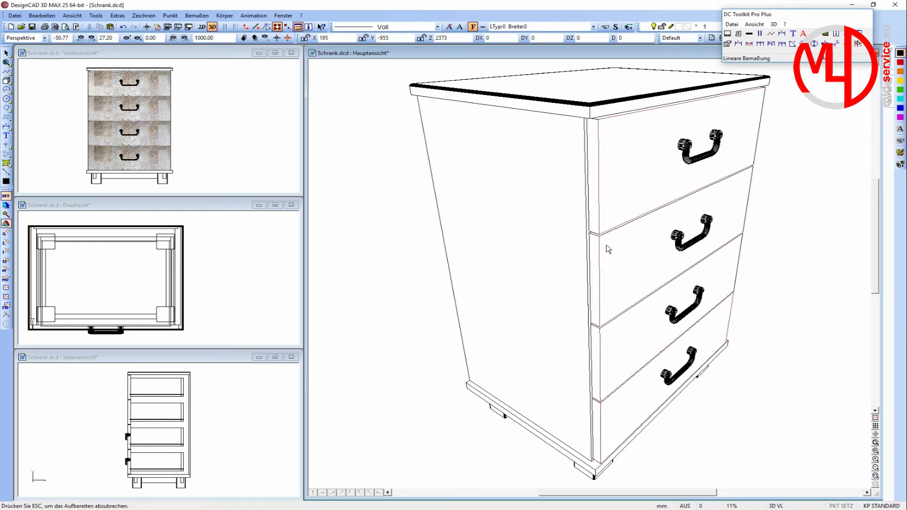
# Render the main view with GDI and Phong (Beste Qualität) shading
pyautogui.click(189, 29)
pyautogui.click(489, 177)
pyautogui.click(453, 184)
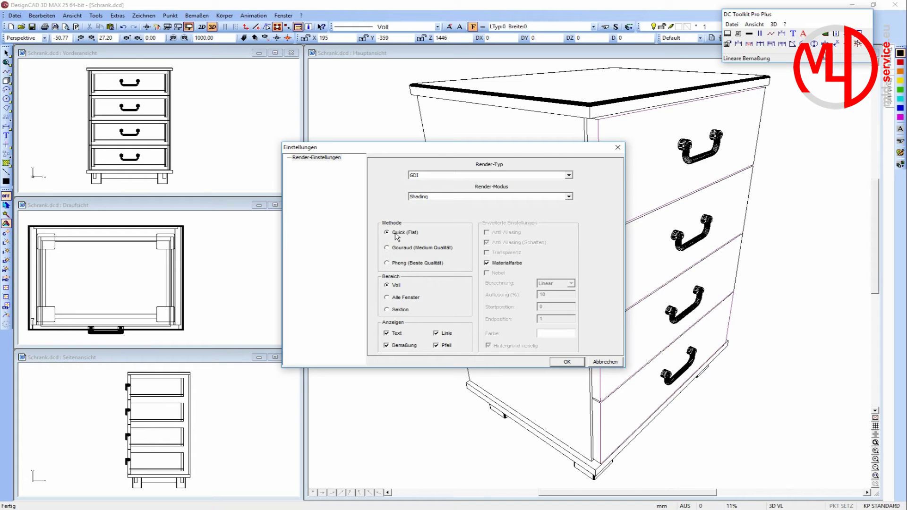
pyautogui.click(401, 265)
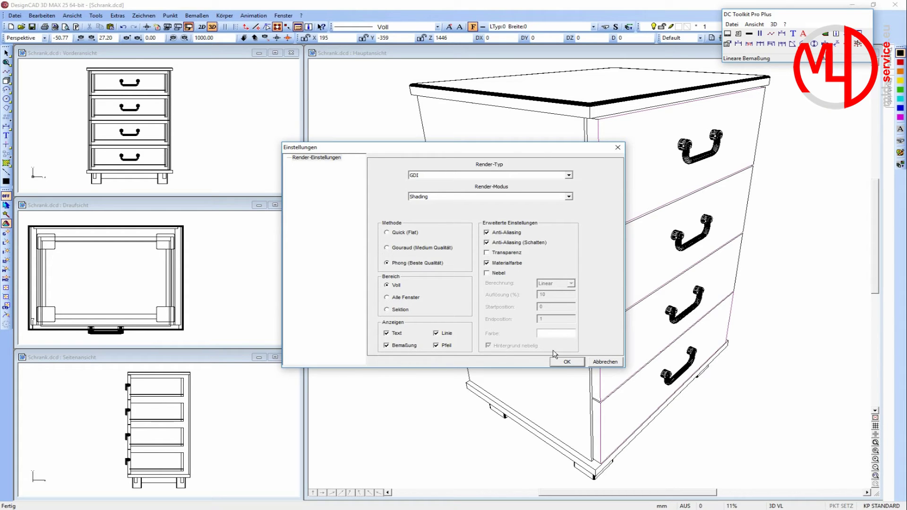
pyautogui.click(568, 363)
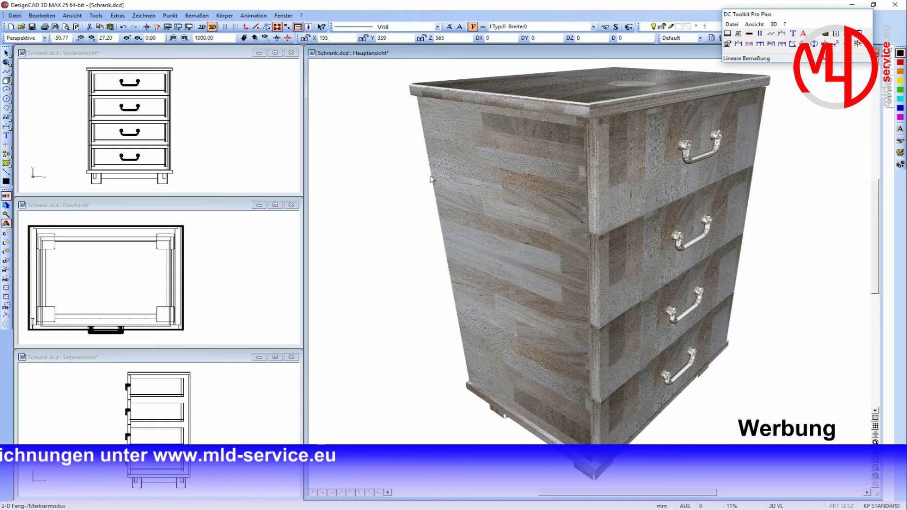
pyautogui.click(91, 17)
pyautogui.moveTo(72, 15)
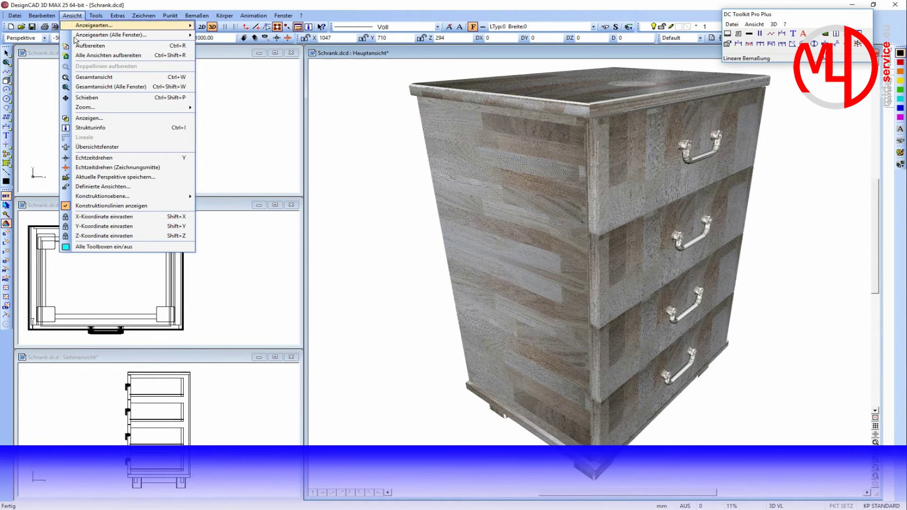
pyautogui.click(88, 119)
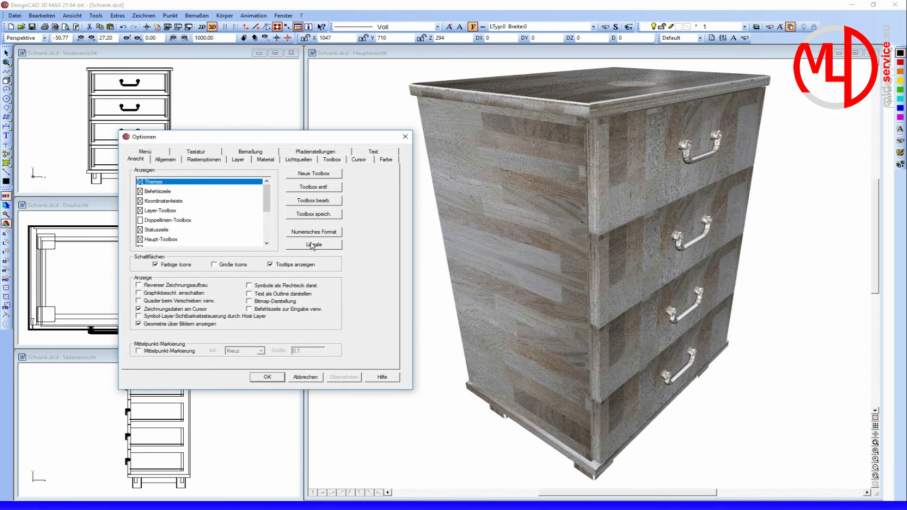
pyautogui.click(298, 161)
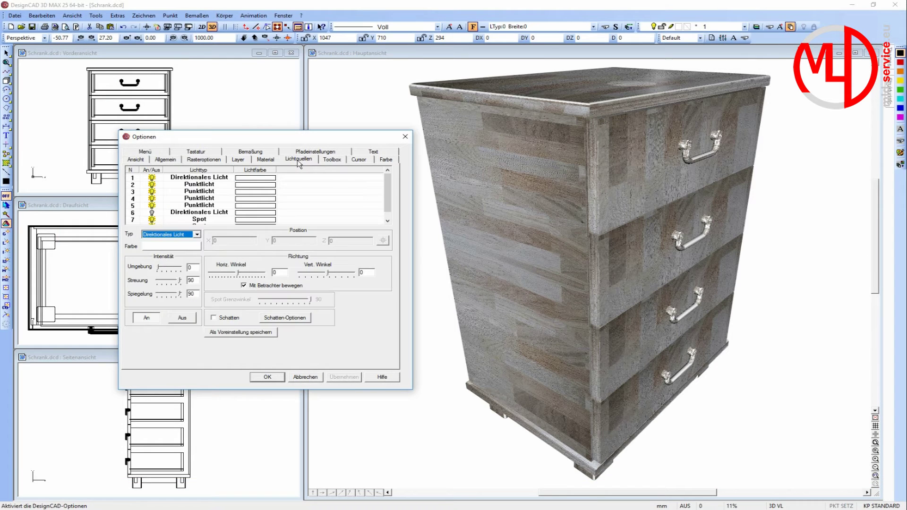
pyautogui.click(196, 235)
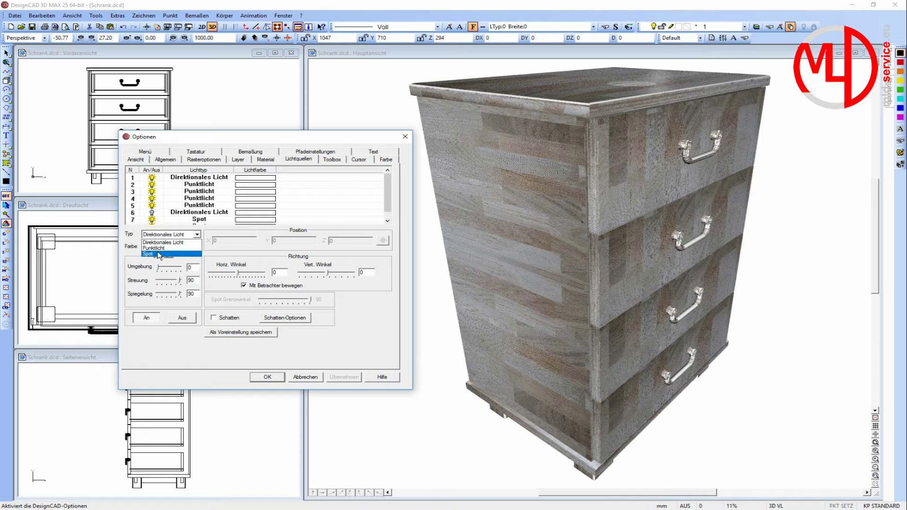
pyautogui.click(206, 240)
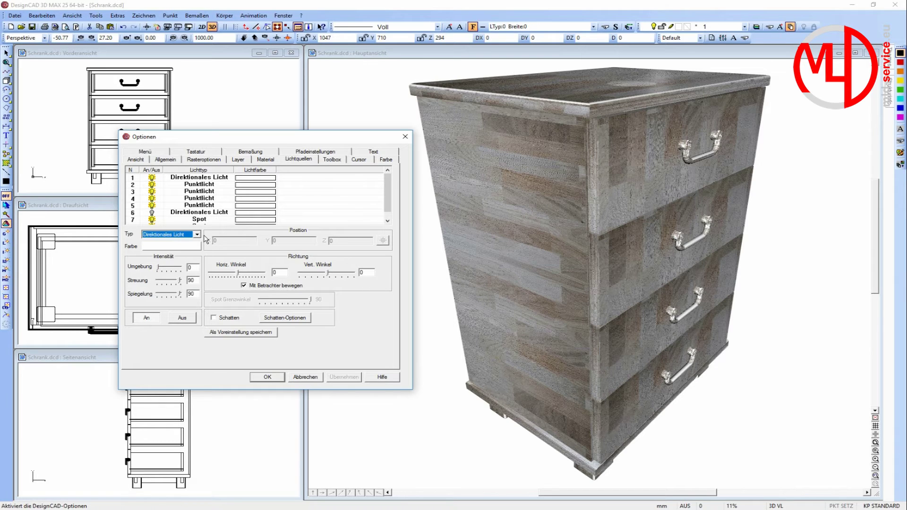
pyautogui.click(194, 187)
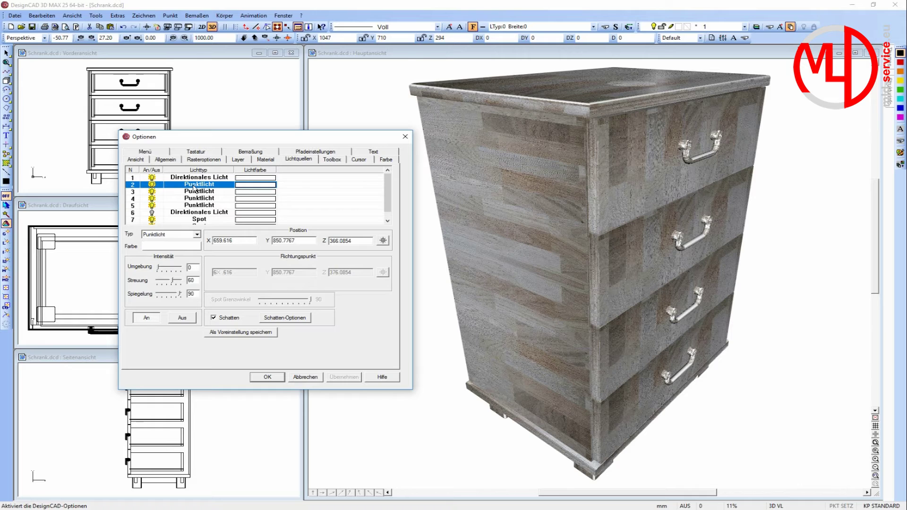
pyautogui.click(196, 199)
pyautogui.click(201, 192)
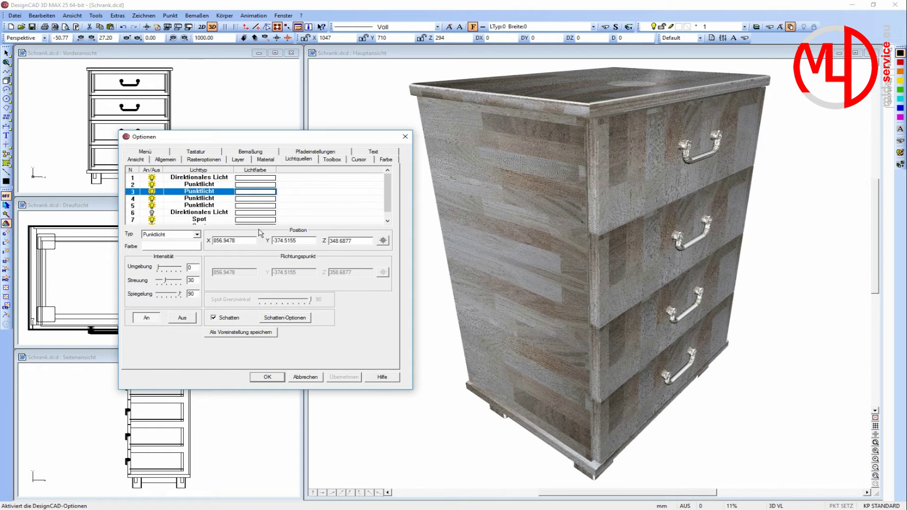
pyautogui.click(201, 220)
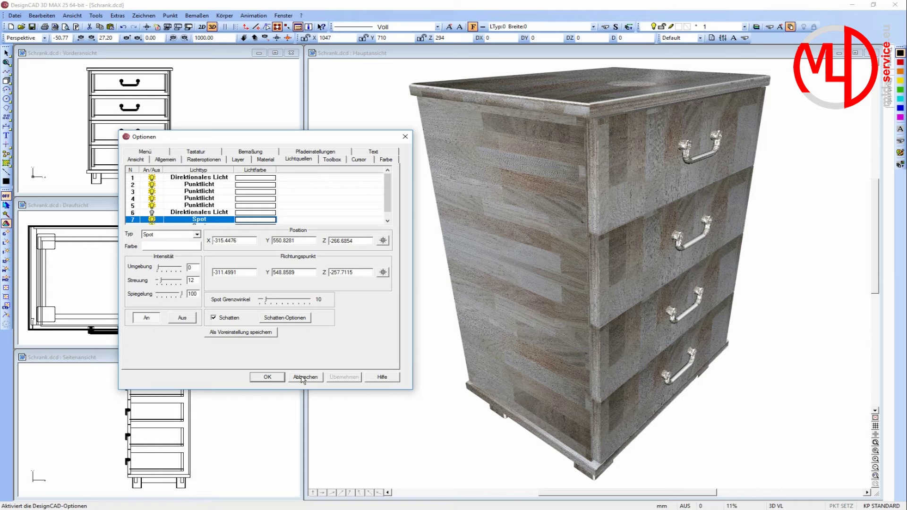
pyautogui.click(302, 378)
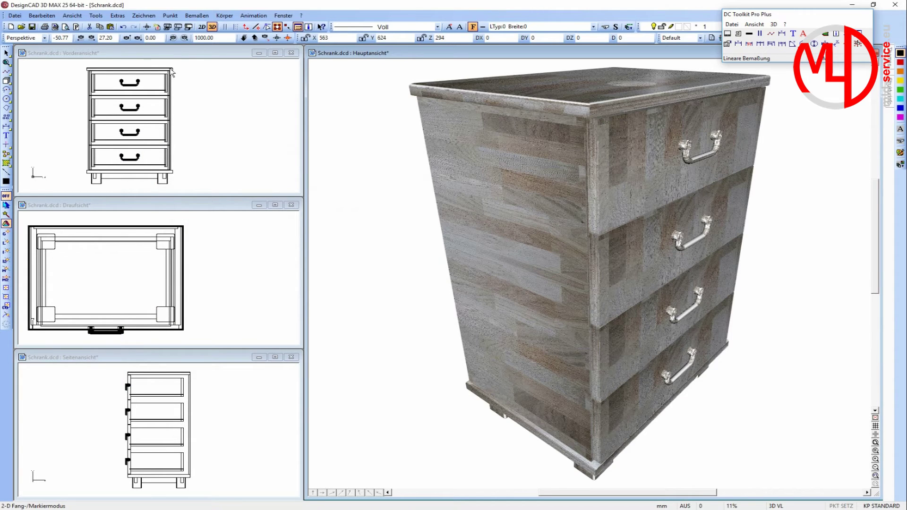
# Save the drawing under the new file name Schubladenschrank via Speichern unter
pyautogui.click(15, 15)
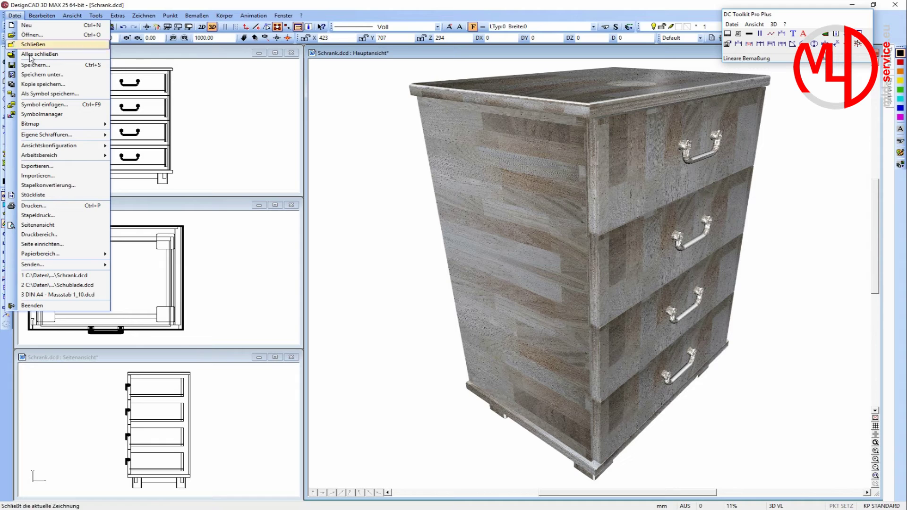
pyautogui.click(41, 75)
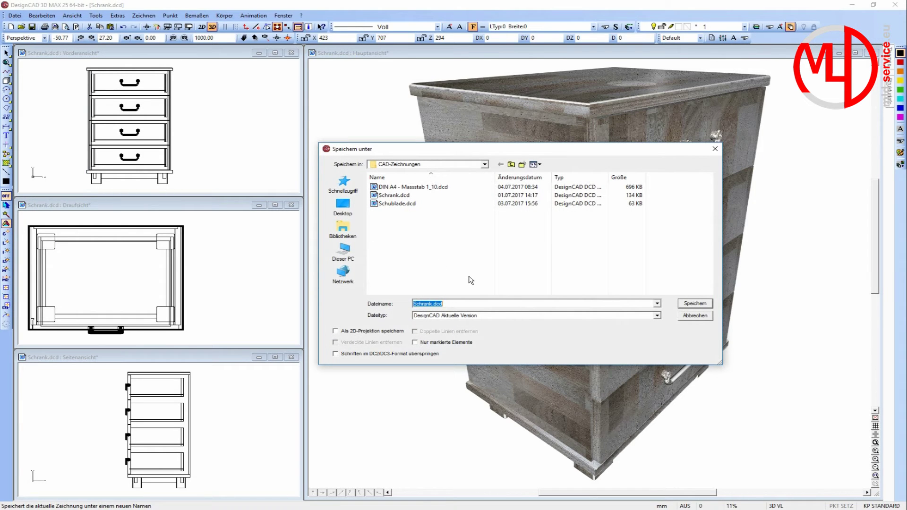
pyautogui.write('Schubla')
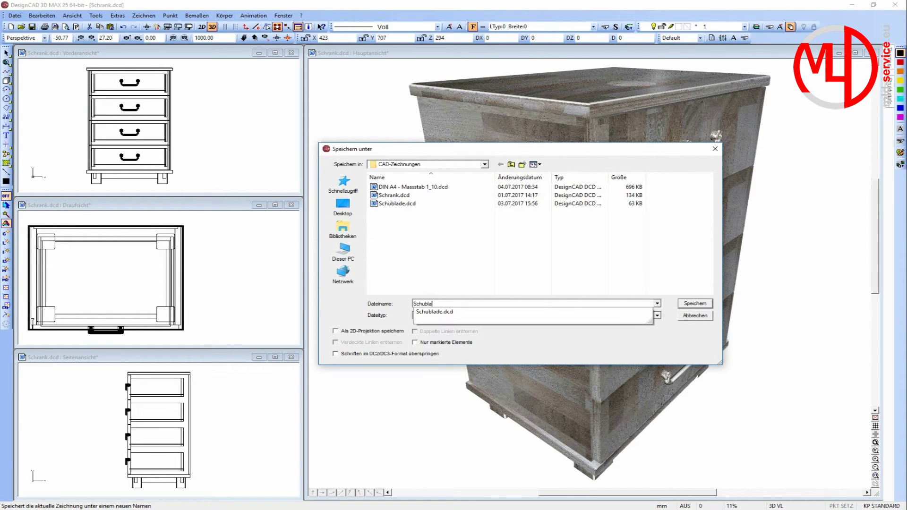
pyautogui.write('denschrank')
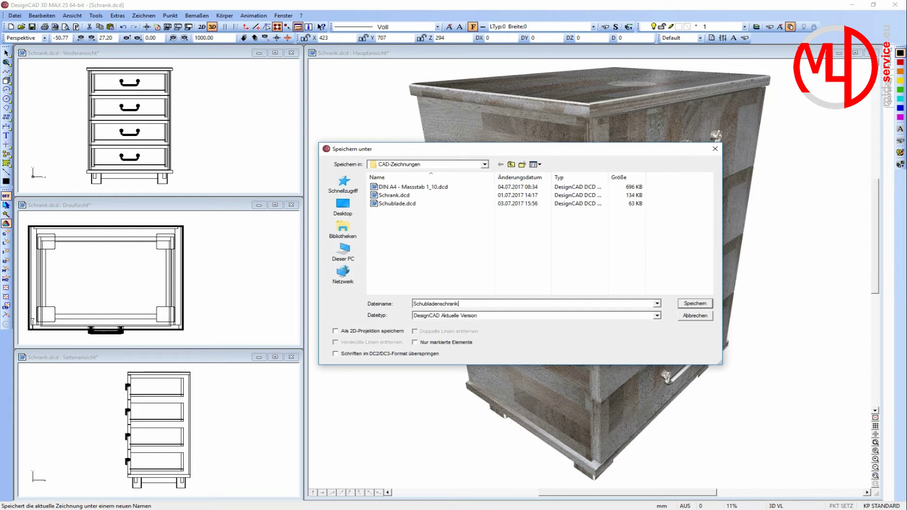
pyautogui.press('Return')
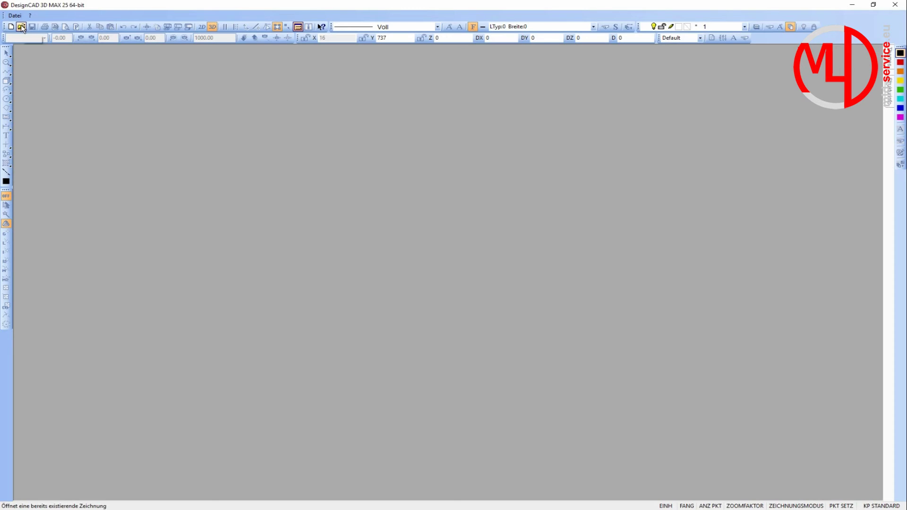
# Reopen Schrank.dcd, rotate its perspective view and zoom out to show the bare carcass
pyautogui.click(22, 27)
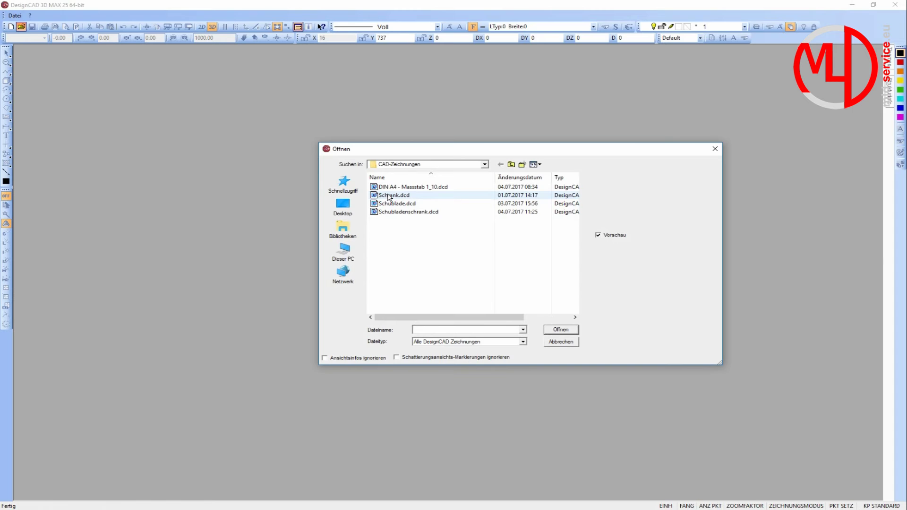
pyautogui.click(391, 198)
pyautogui.click(564, 330)
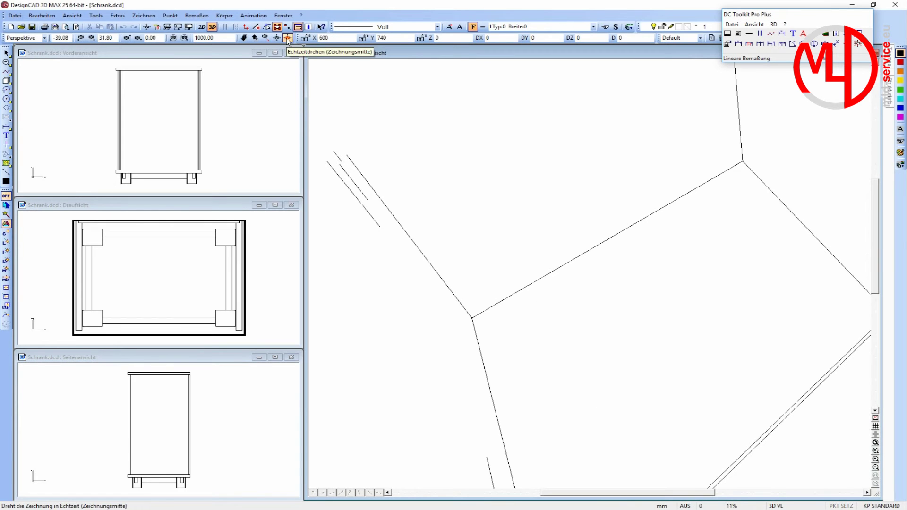
pyautogui.click(287, 39)
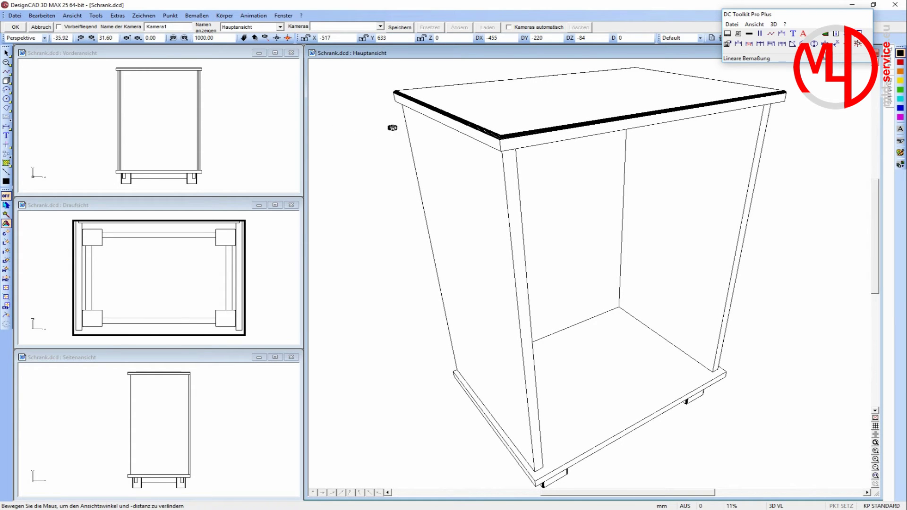
pyautogui.click(13, 26)
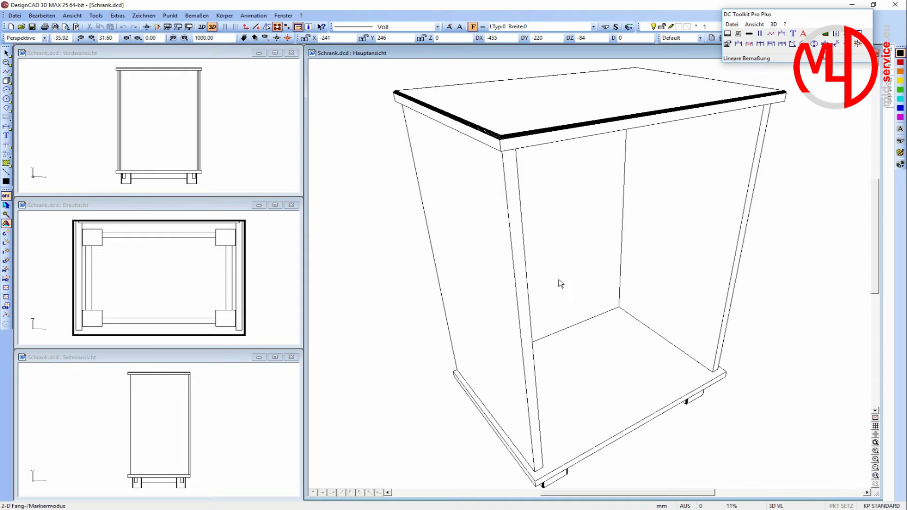
pyautogui.scroll(-1, 588, 276)
pyautogui.scroll(-1, 591, 279)
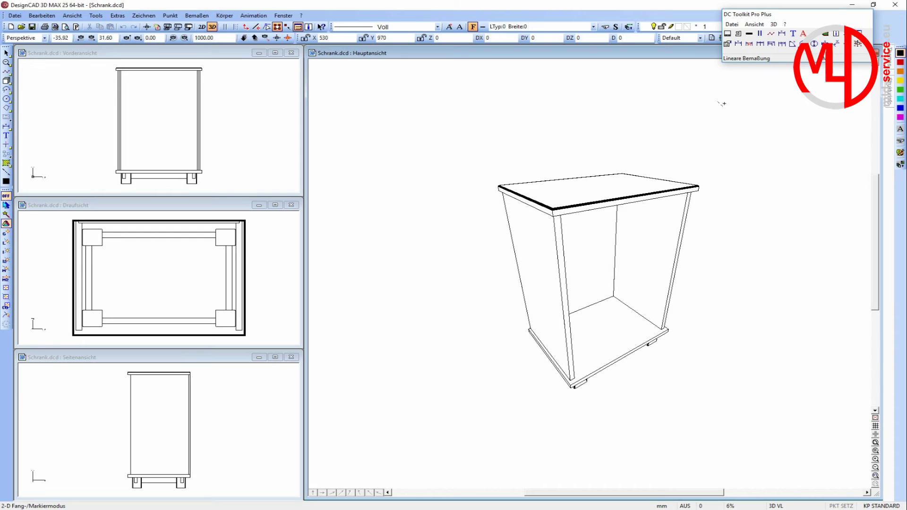
# Delete the legs, rails, back, top, far side panel and bottom board
pyautogui.moveTo(724, 103); pyautogui.dragTo(573, 449)
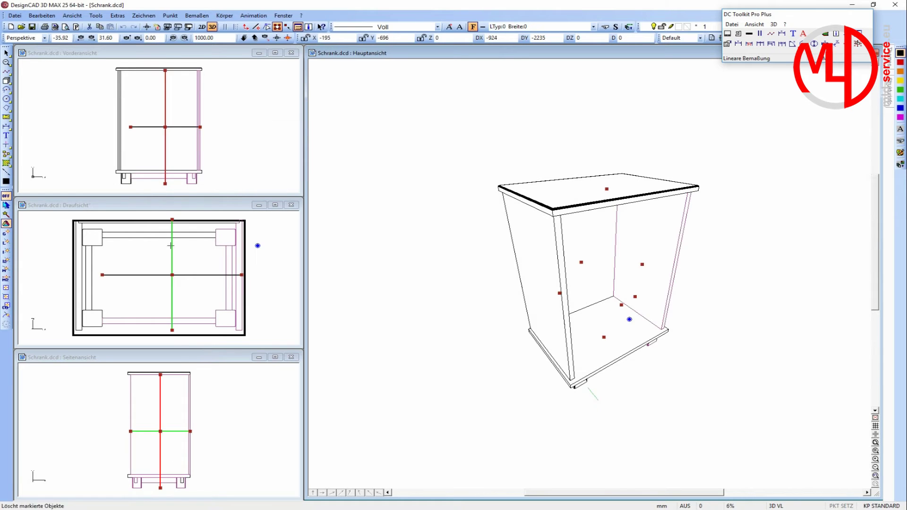
pyautogui.press('Delete')
pyautogui.click(603, 184)
pyautogui.press('Delete')
pyautogui.click(599, 302)
pyautogui.press('Delete')
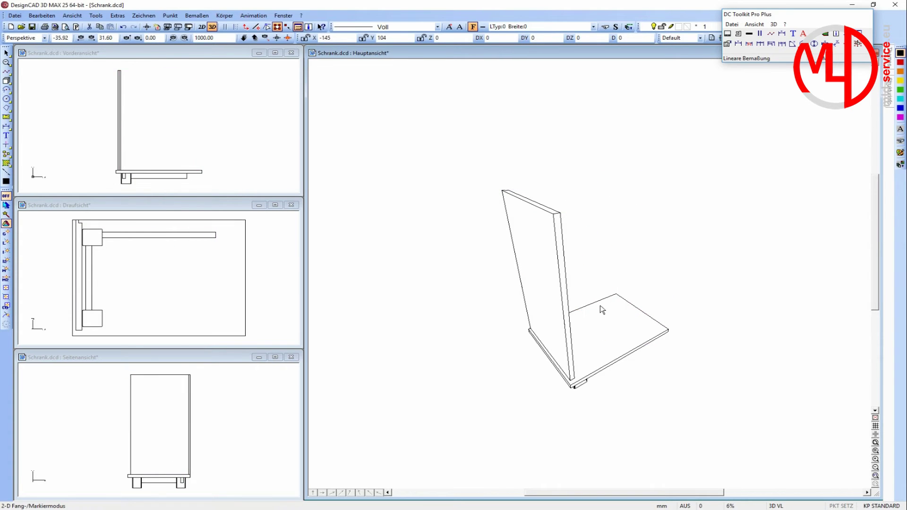
pyautogui.click(602, 341)
pyautogui.press('Delete')
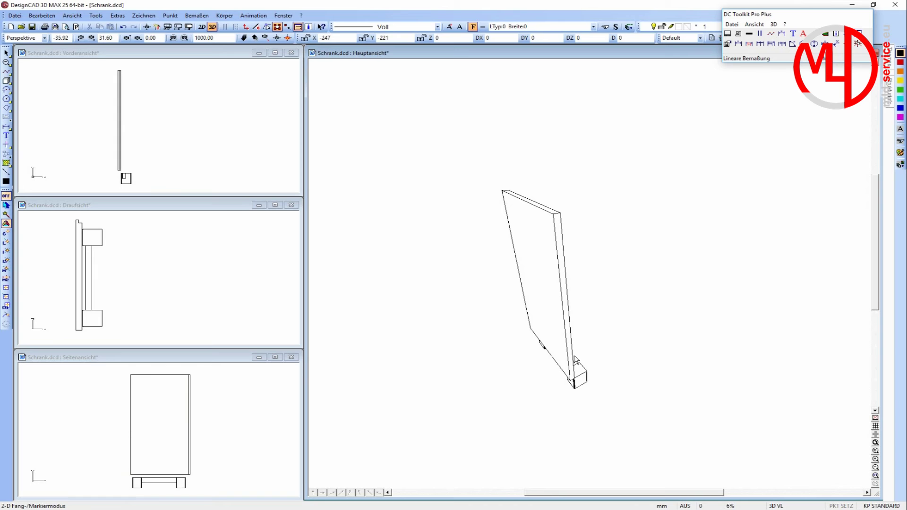
pyautogui.moveTo(489, 306); pyautogui.dragTo(654, 408)
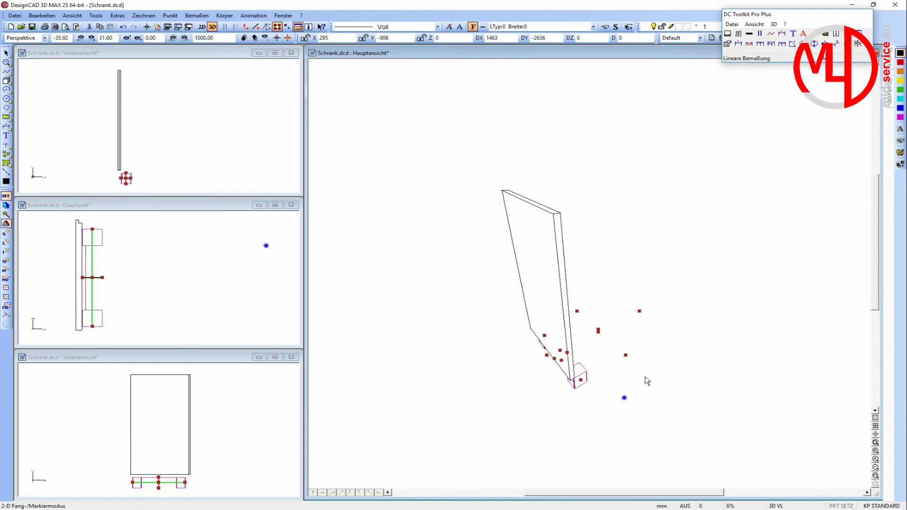
pyautogui.press('Delete')
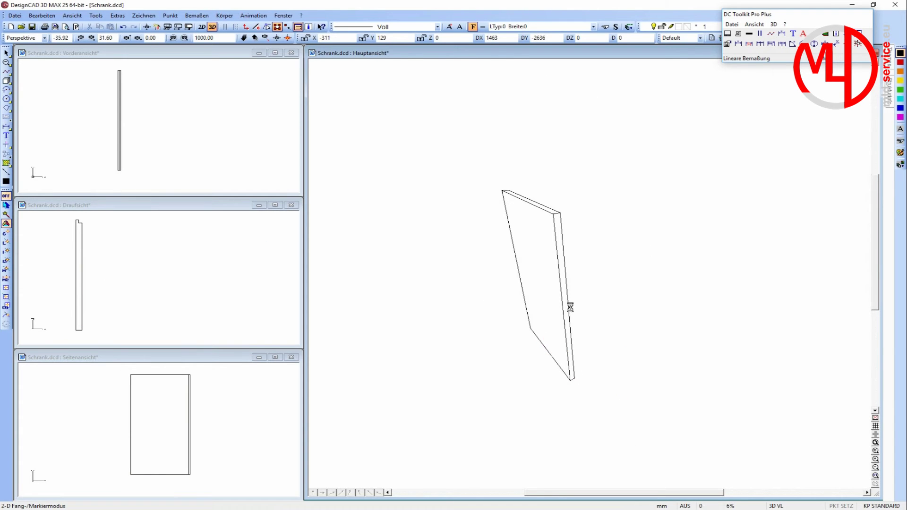
# Zoom all views to fit the remaining left side panel
pyautogui.press('Home')
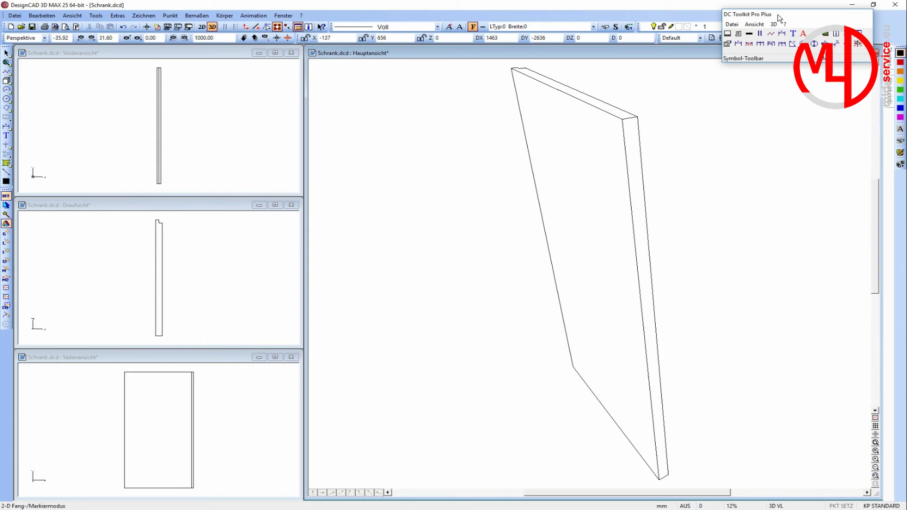
pyautogui.click(774, 24)
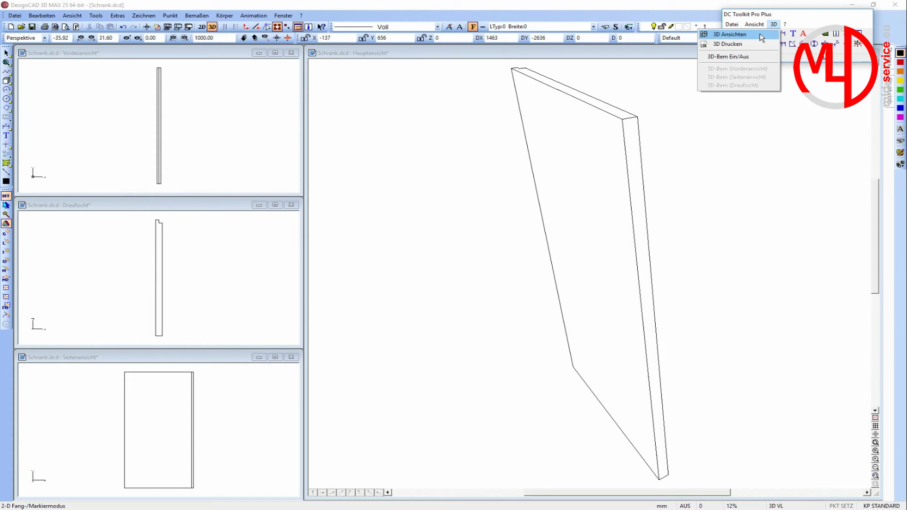
pyautogui.click(760, 34)
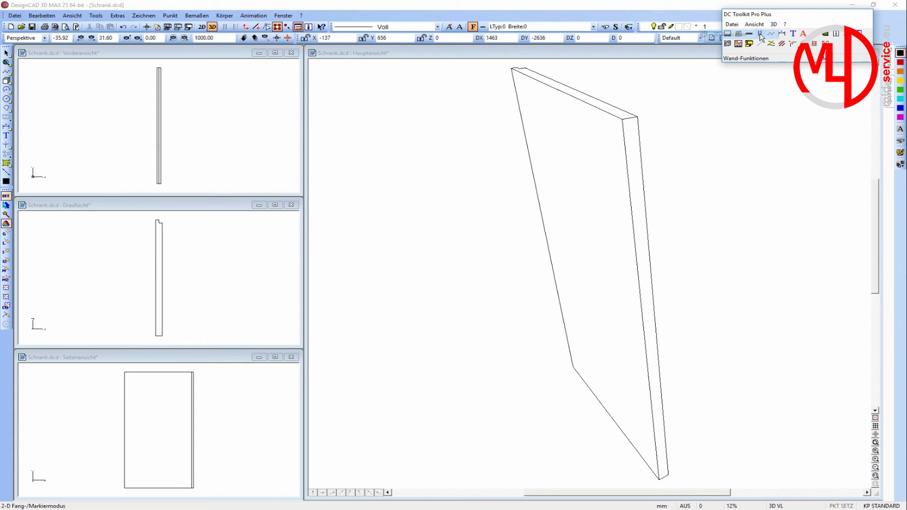
# Generate the panel's isometric, front, side and top views with 2D-Ableitungen erstellen
pyautogui.click(728, 44)
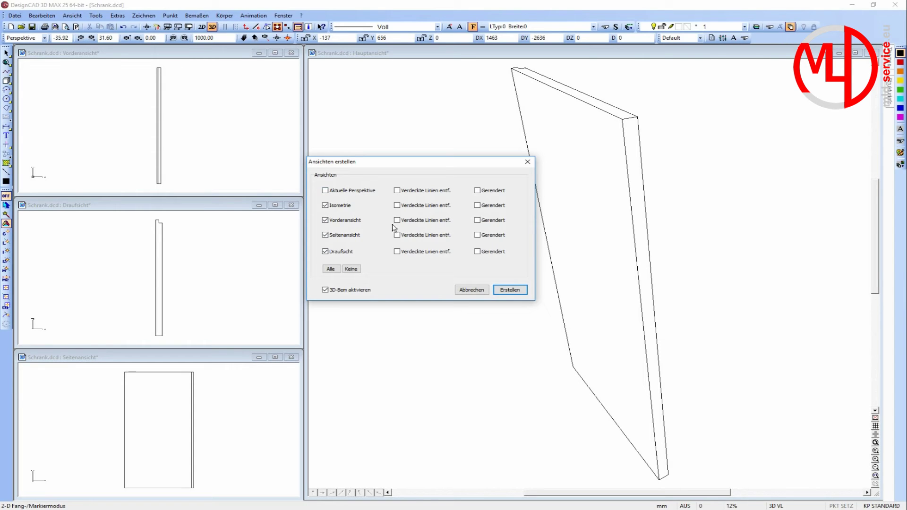
pyautogui.click(510, 291)
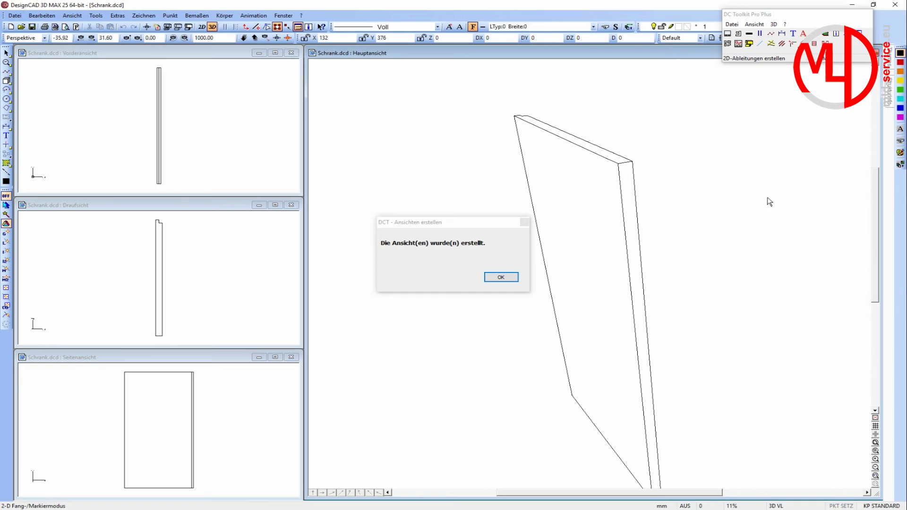
pyautogui.click(501, 278)
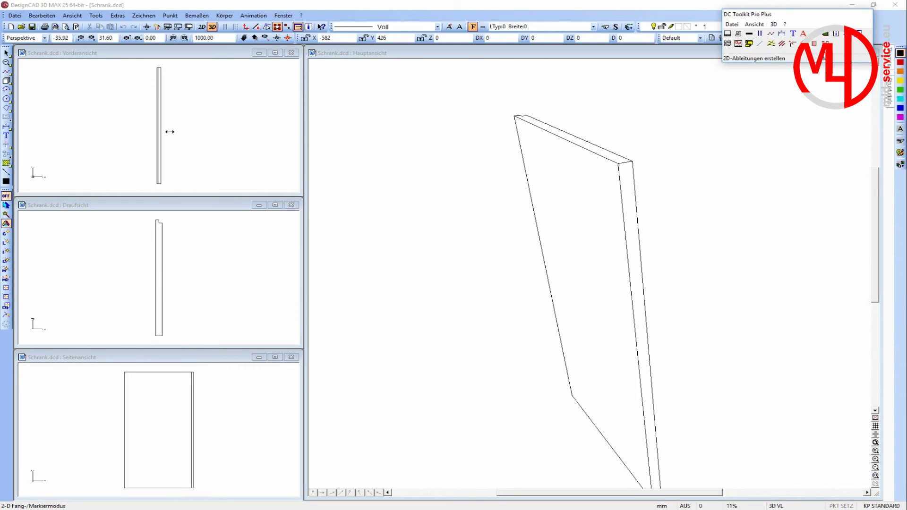
pyautogui.click(15, 16)
# Close the cabinet drawing and open the DIN A4 - Massstab 1_10.dcd sheet
pyautogui.click(28, 56)
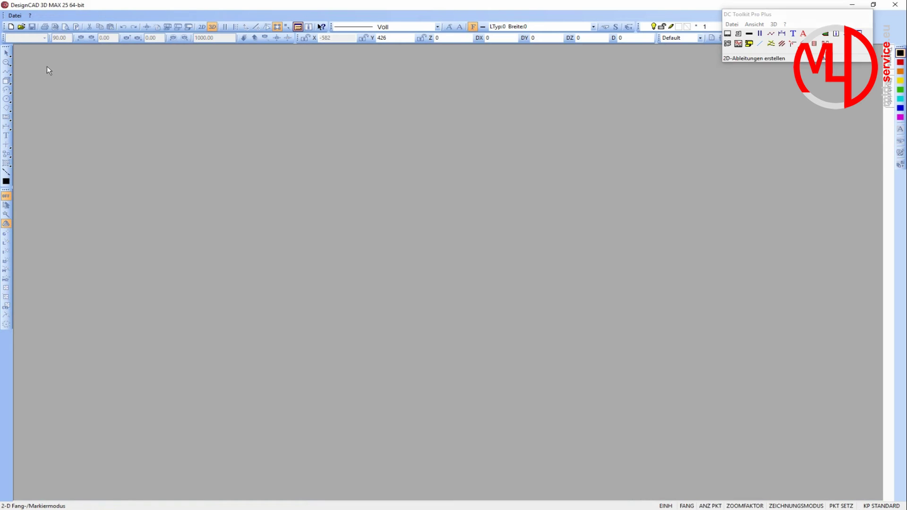
pyautogui.click(21, 27)
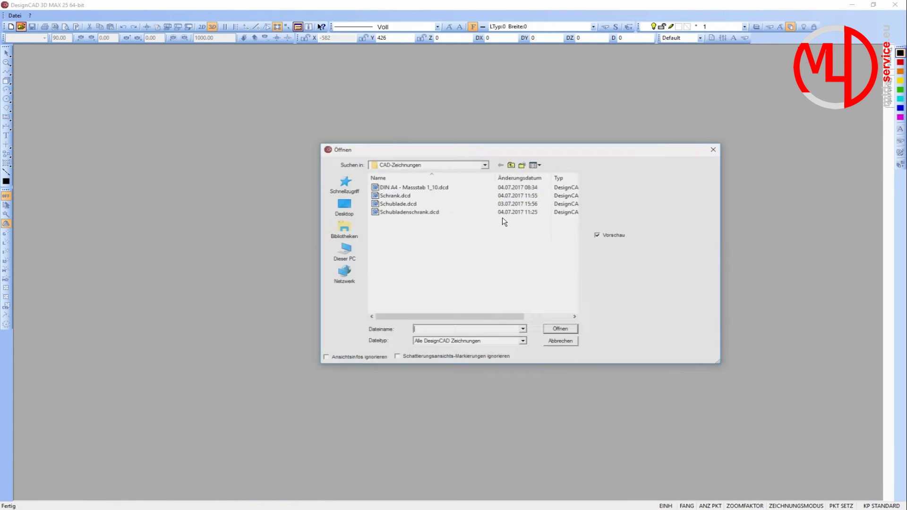
pyautogui.click(429, 187)
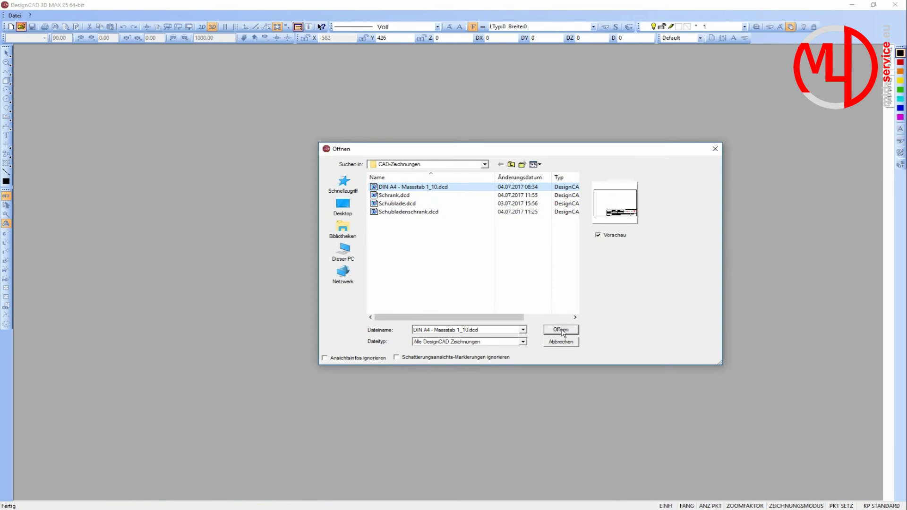
pyautogui.click(561, 330)
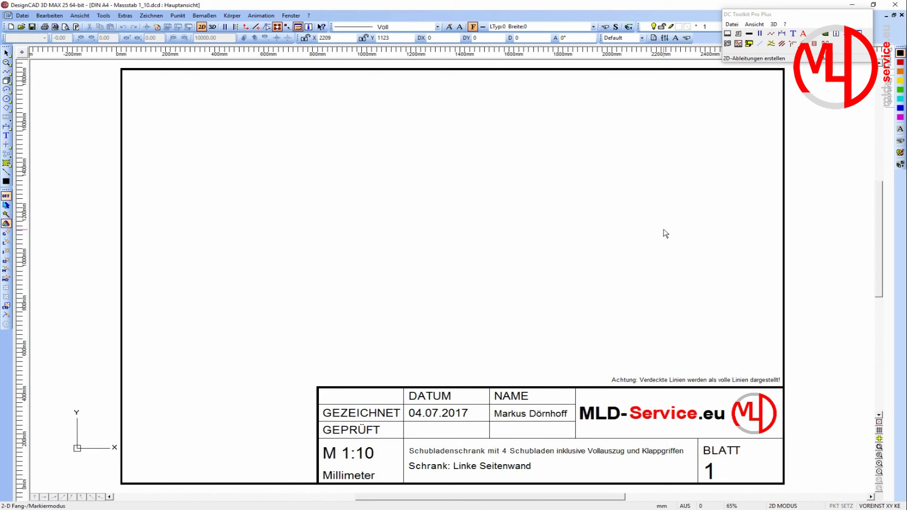
# Insert 2_Isometrie.dcd and place the isometric view at the sheet's right
pyautogui.click(739, 45)
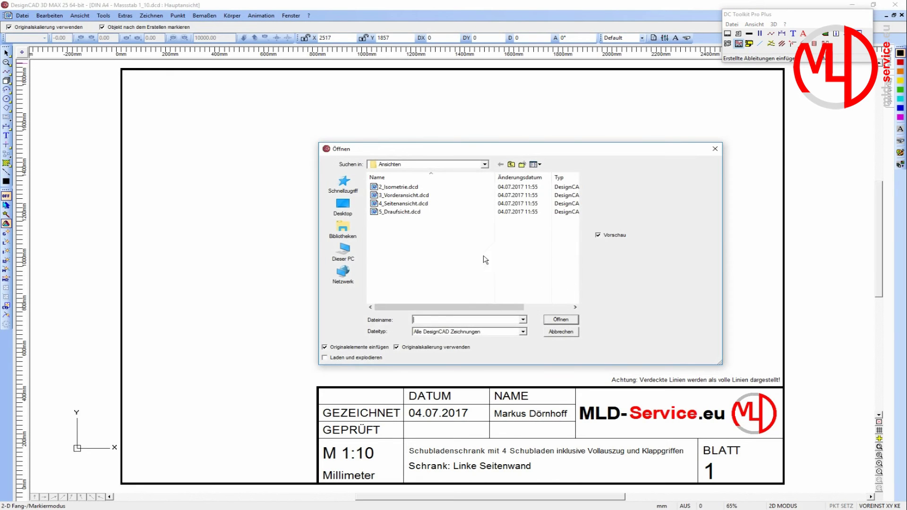
pyautogui.click(401, 188)
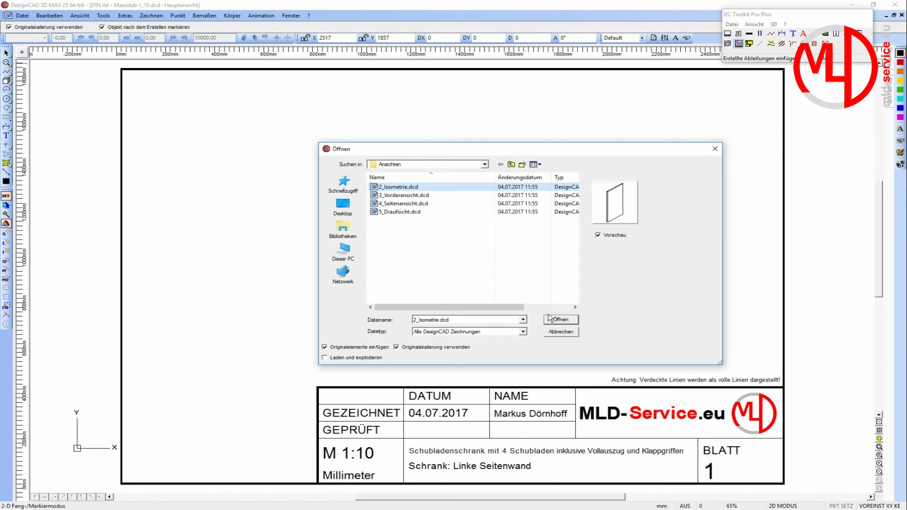
pyautogui.click(563, 320)
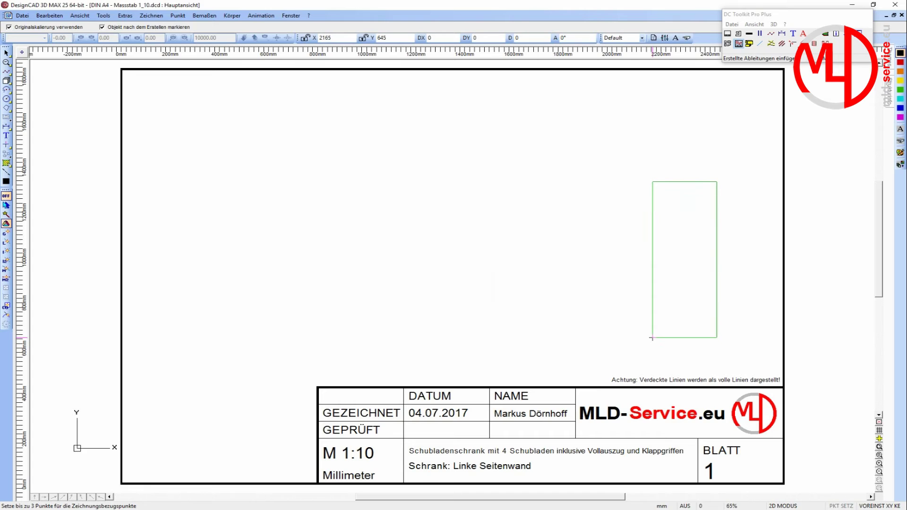
pyautogui.click(652, 338)
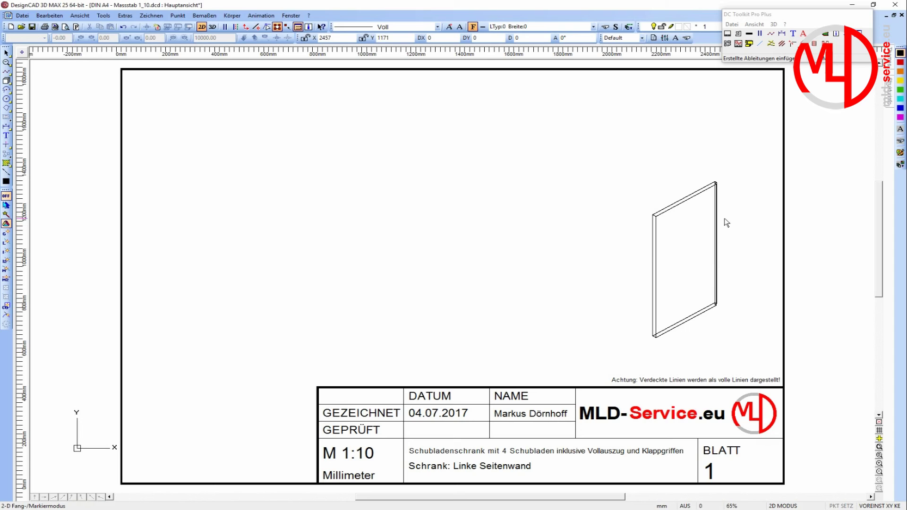
# Insert 4_Seitenansicht and 5_Draufsicht, placing the side view upper left, top view below
pyautogui.click(738, 44)
pyautogui.click(400, 195)
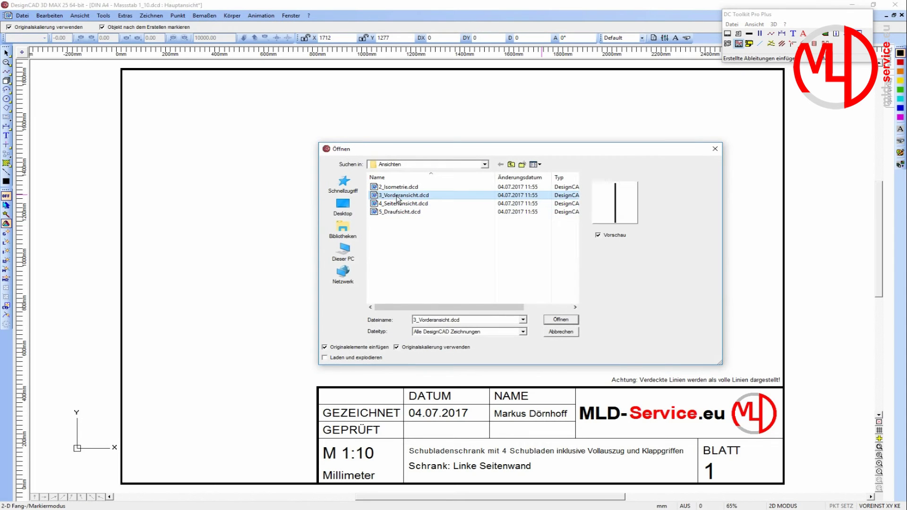
pyautogui.click(400, 205)
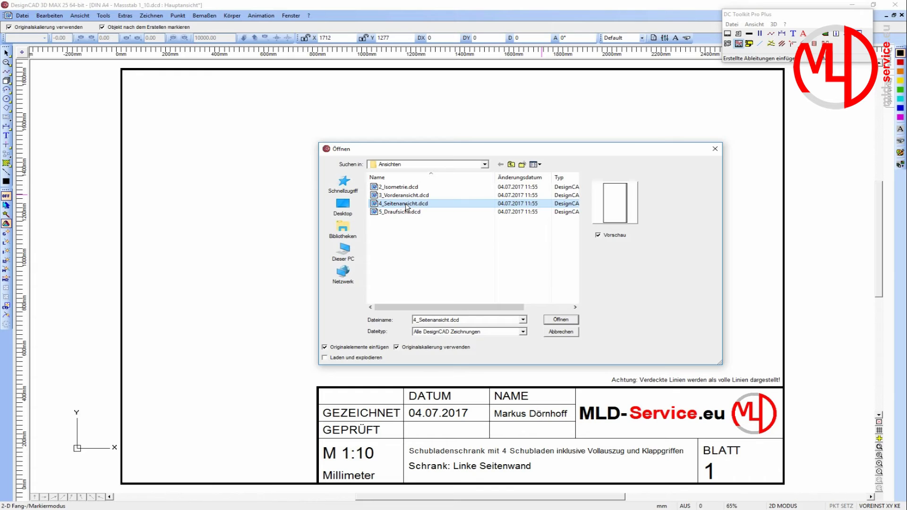
pyautogui.doubleClick(407, 205)
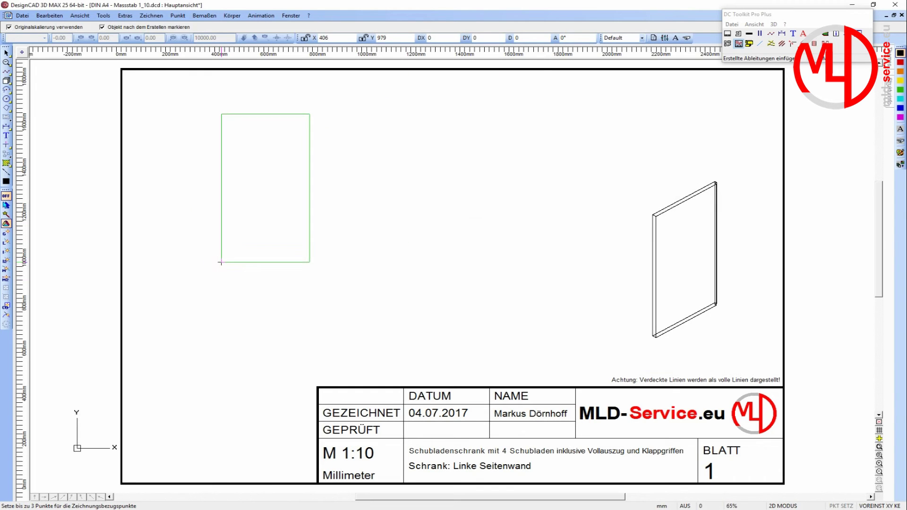
pyautogui.click(223, 267)
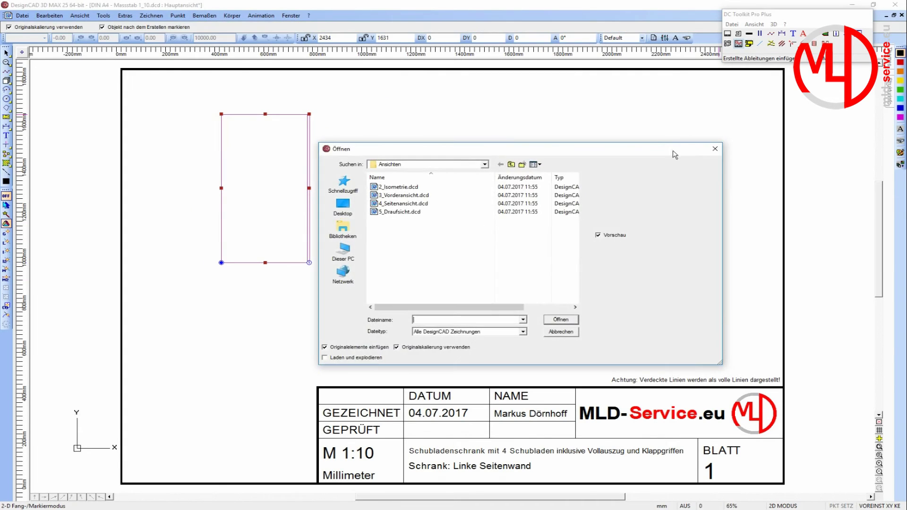
pyautogui.click(411, 212)
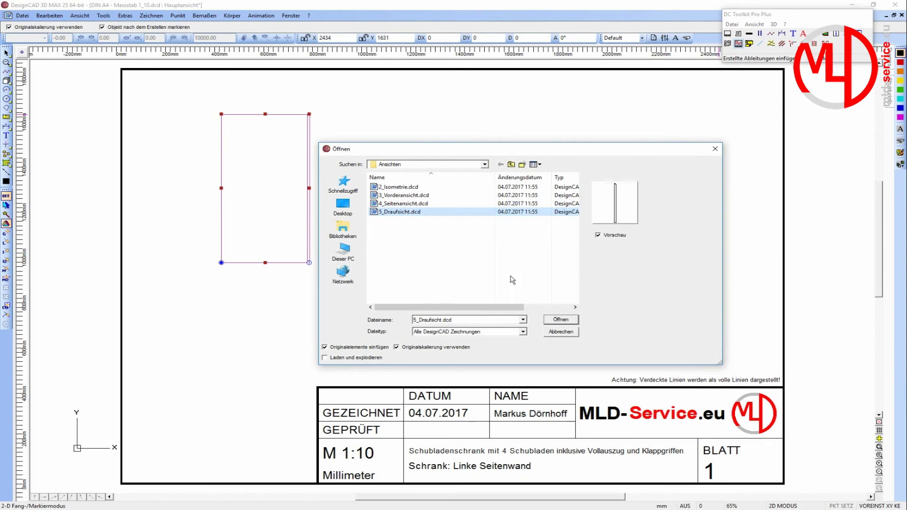
pyautogui.click(557, 320)
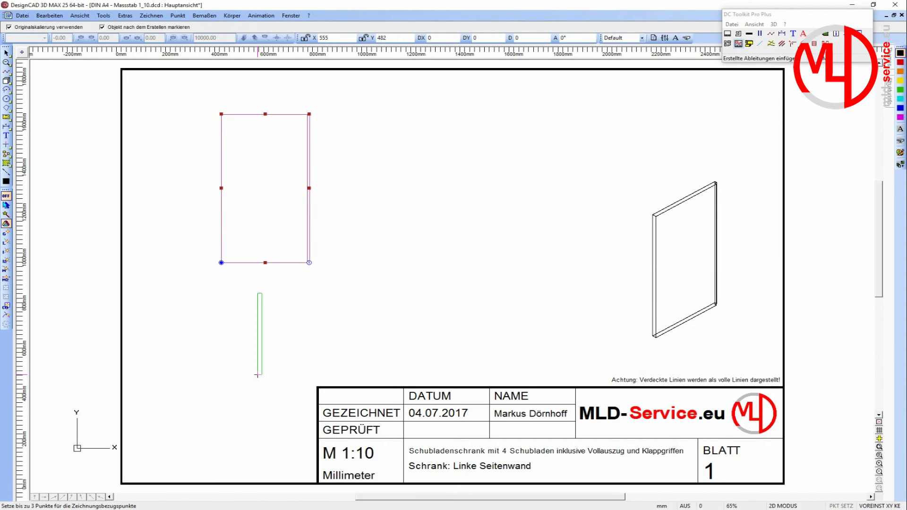
pyautogui.click(258, 375)
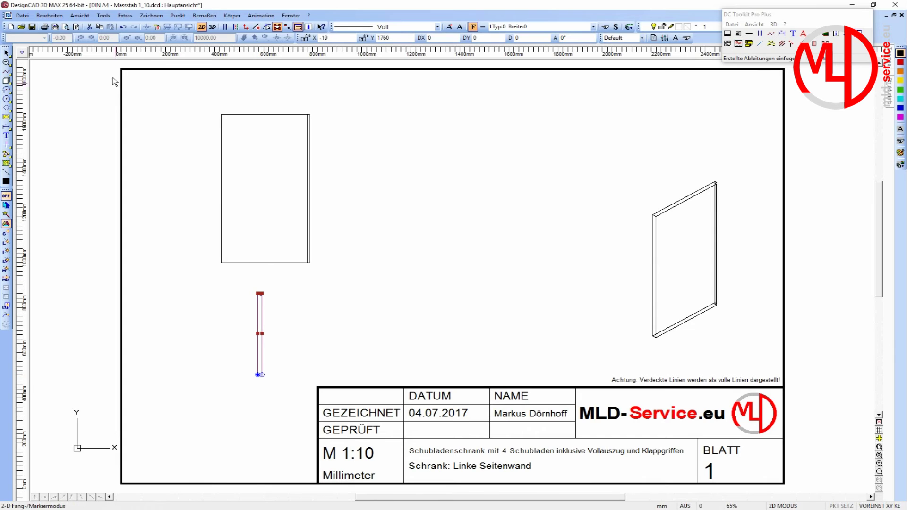
# Rotate the inserted top view by -90°
pyautogui.click(49, 15)
pyautogui.moveTo(78, 183)
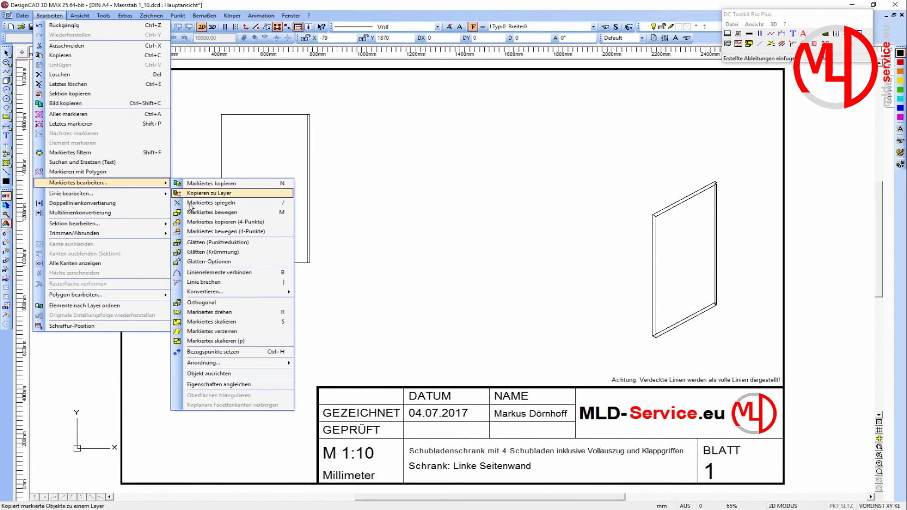
pyautogui.click(222, 313)
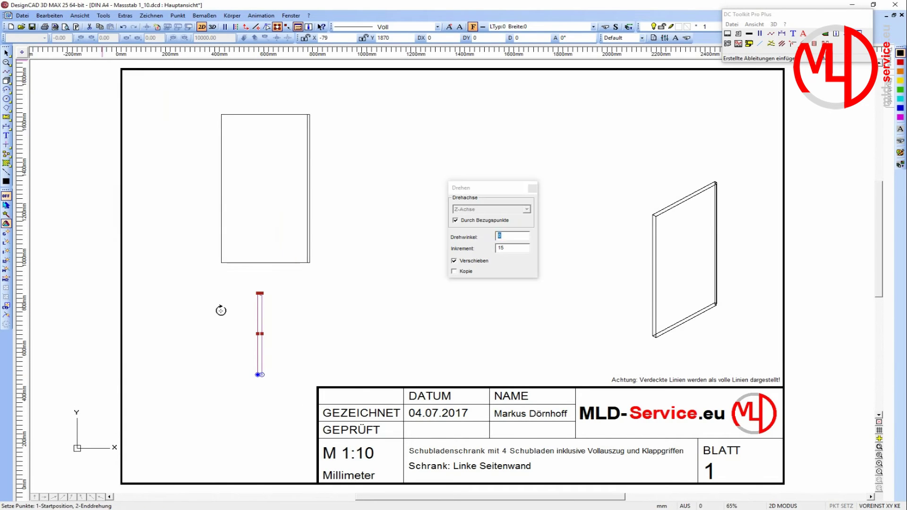
pyautogui.doubleClick(508, 237)
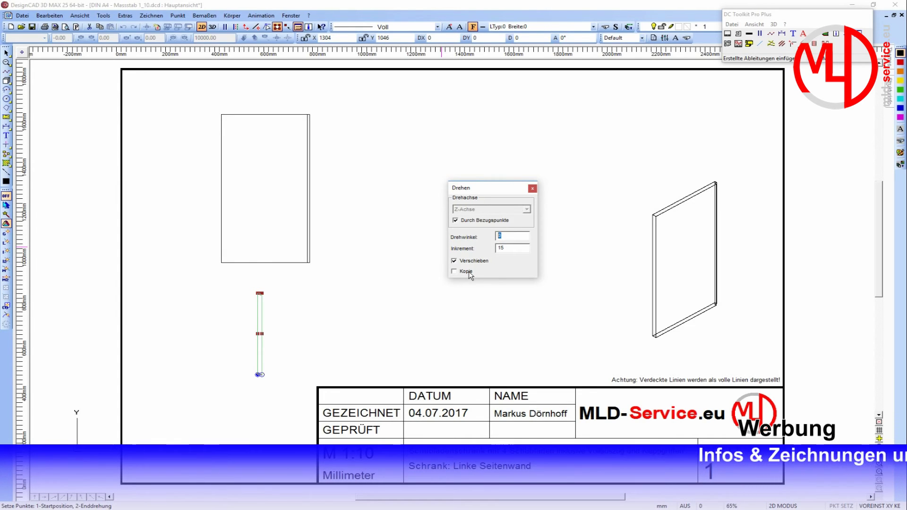
pyautogui.write('-90')
pyautogui.press('Return')
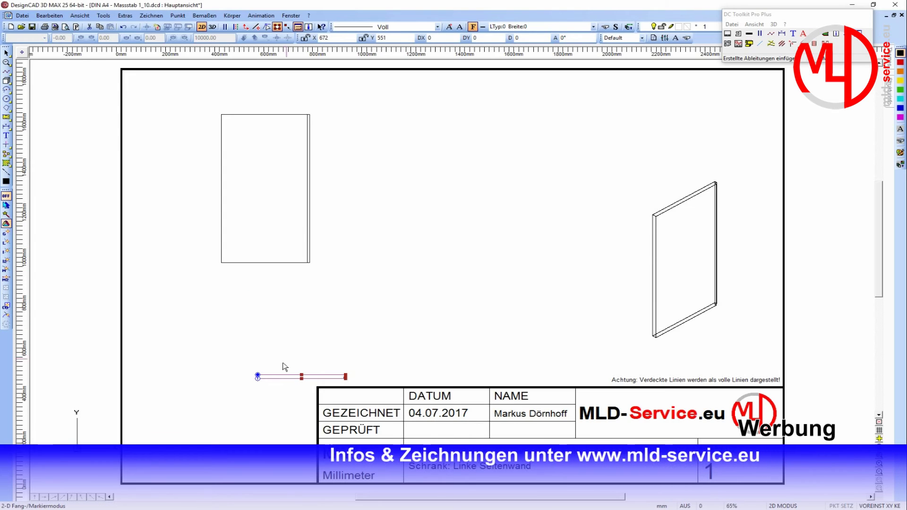
# Move the bar into the side view, copy it below the view, and delete the original
pyautogui.click(257, 376)
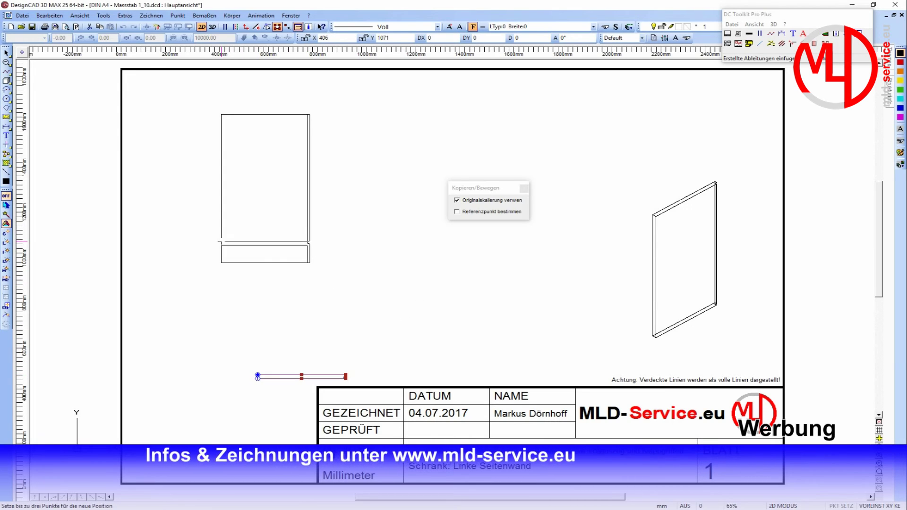
pyautogui.click(221, 241)
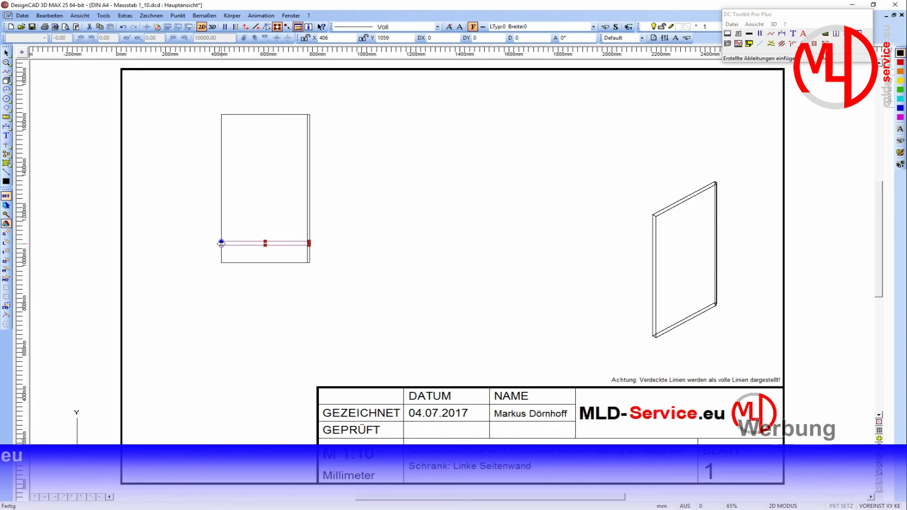
pyautogui.hotkey('ctrl', 'c')
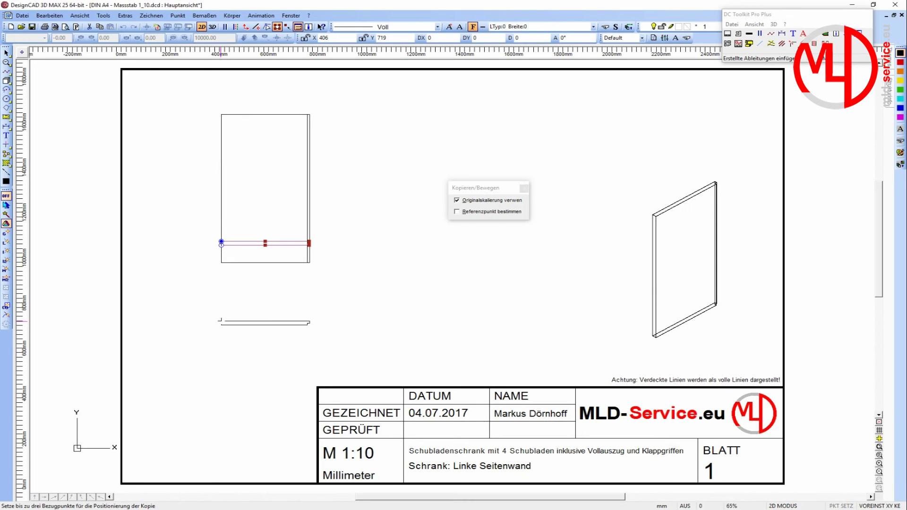
pyautogui.click(221, 328)
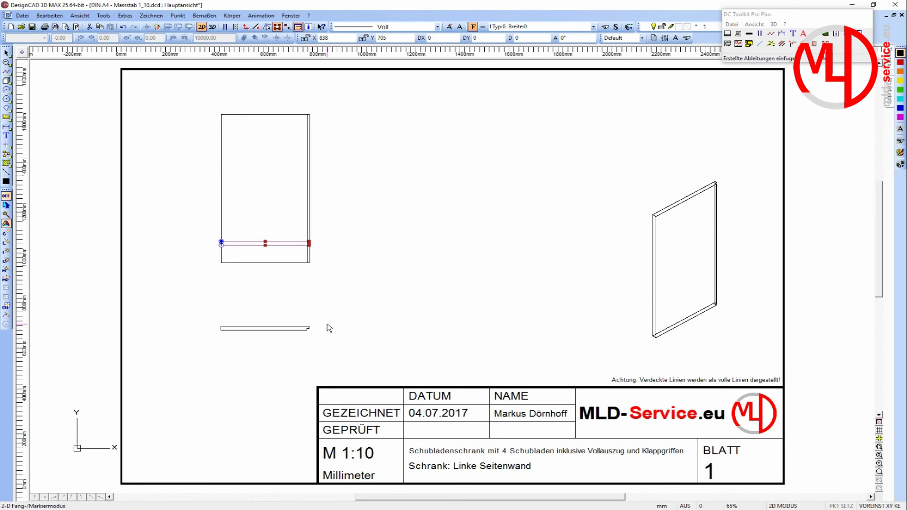
pyautogui.press('Delete')
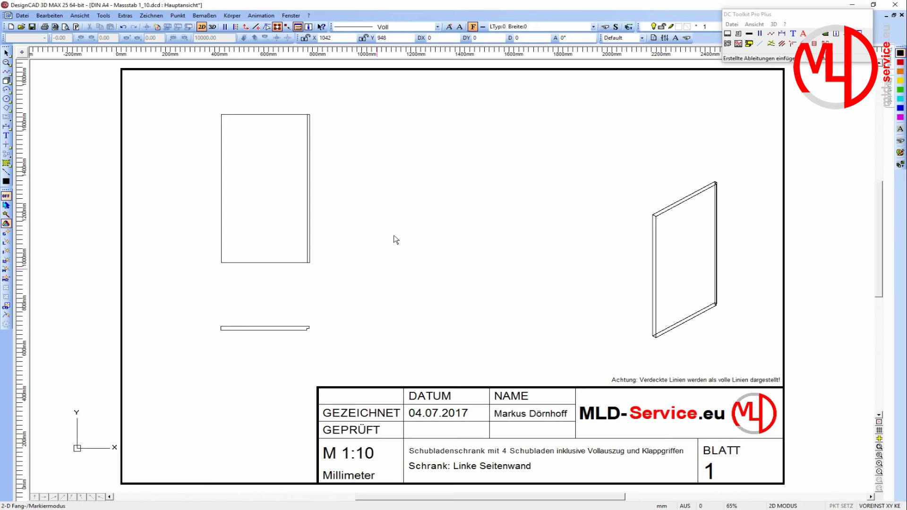
# Insert 3_Vorderansicht.dcd and move it right of the side view, level with its bottom
pyautogui.click(739, 44)
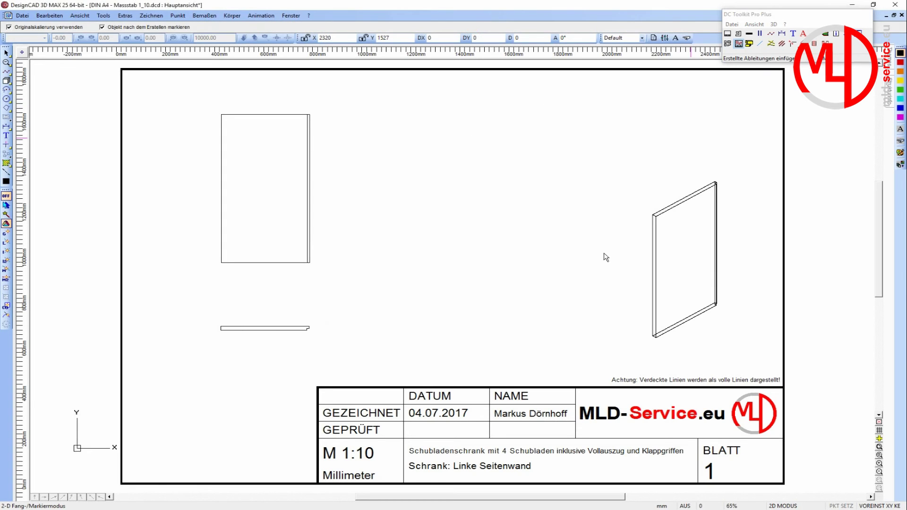
pyautogui.click(398, 207)
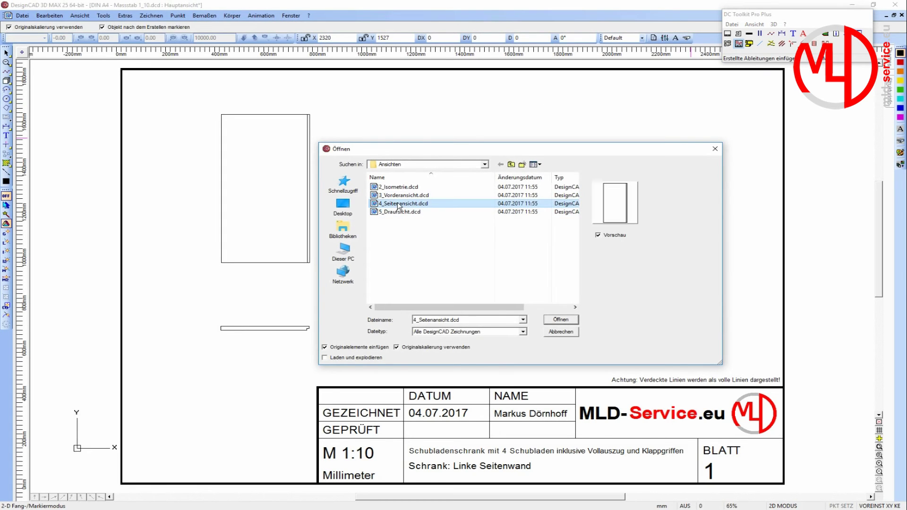
pyautogui.click(411, 198)
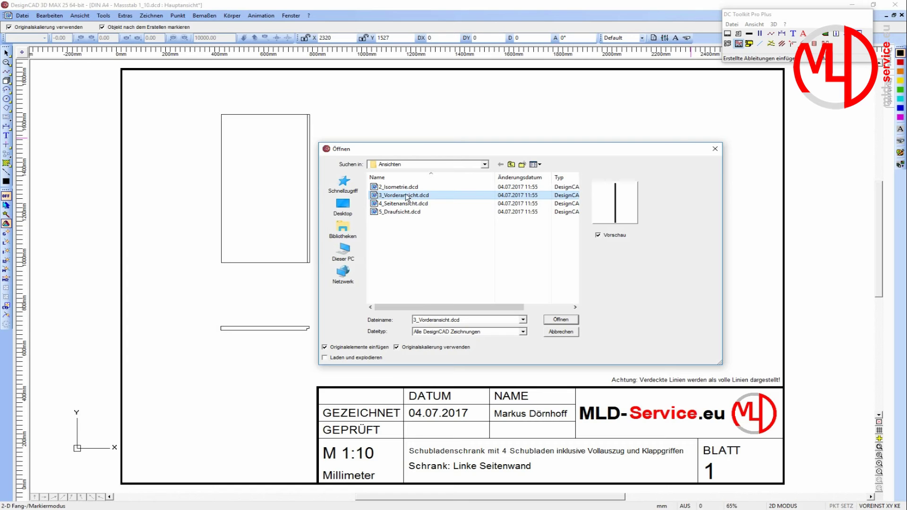
pyautogui.click(557, 321)
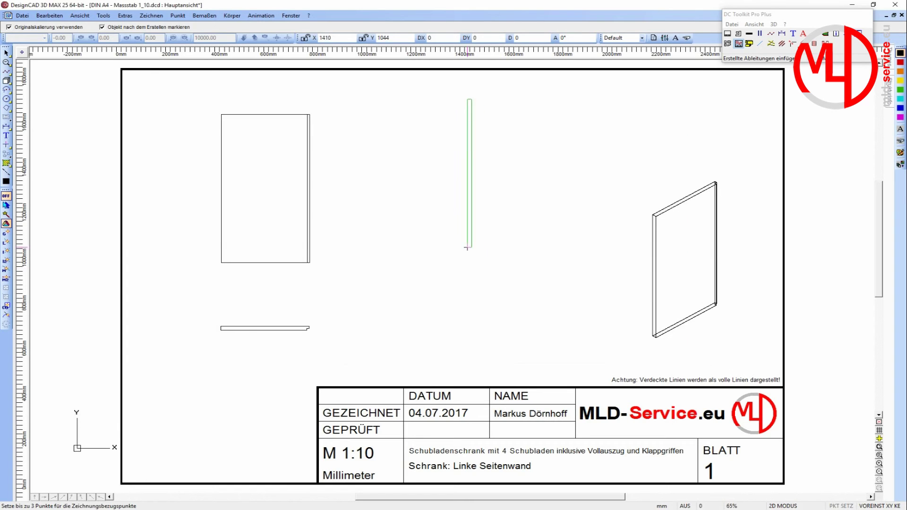
pyautogui.click(439, 264)
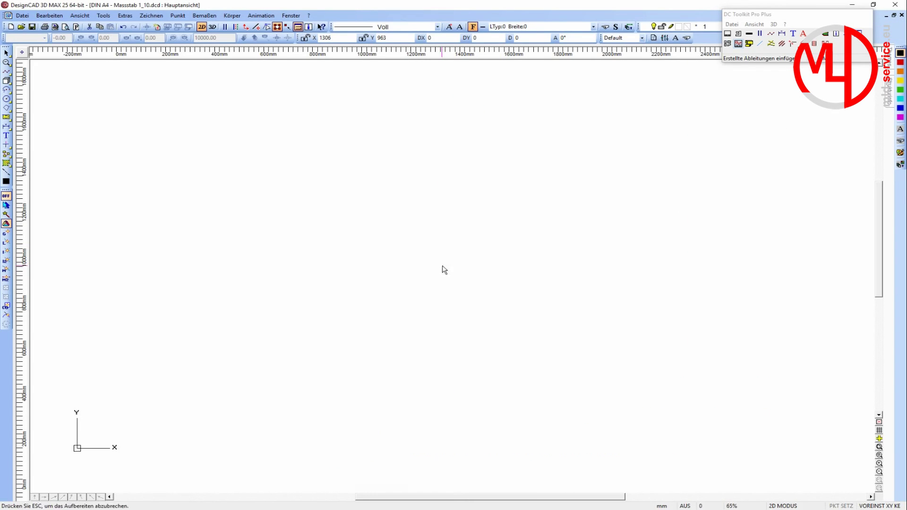
pyautogui.click(441, 263)
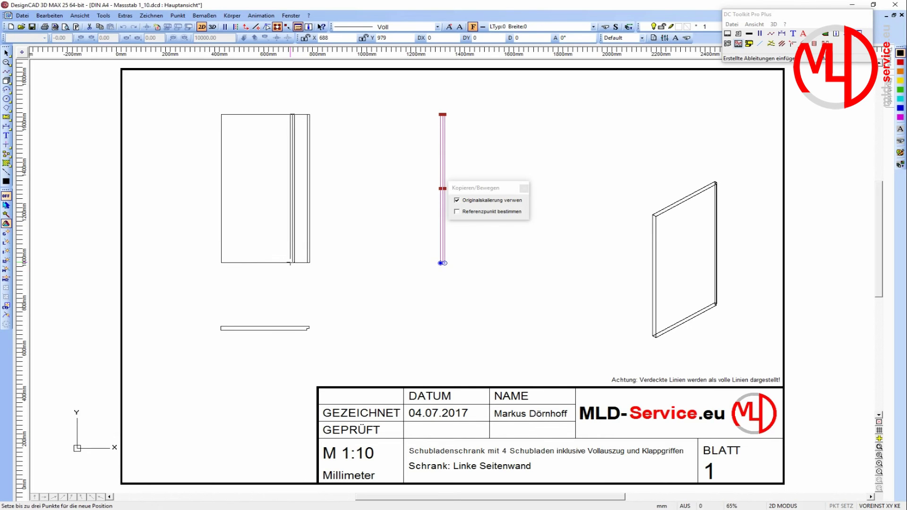
pyautogui.click(291, 263)
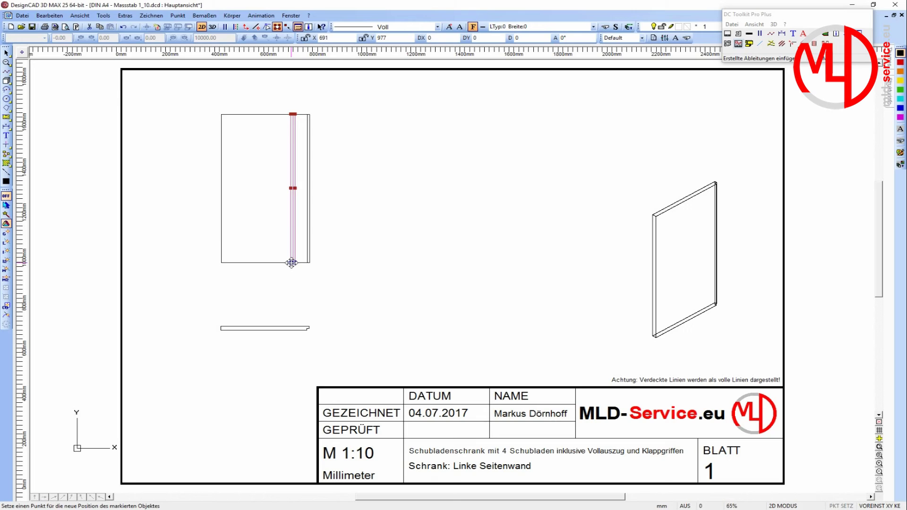
pyautogui.click(291, 263)
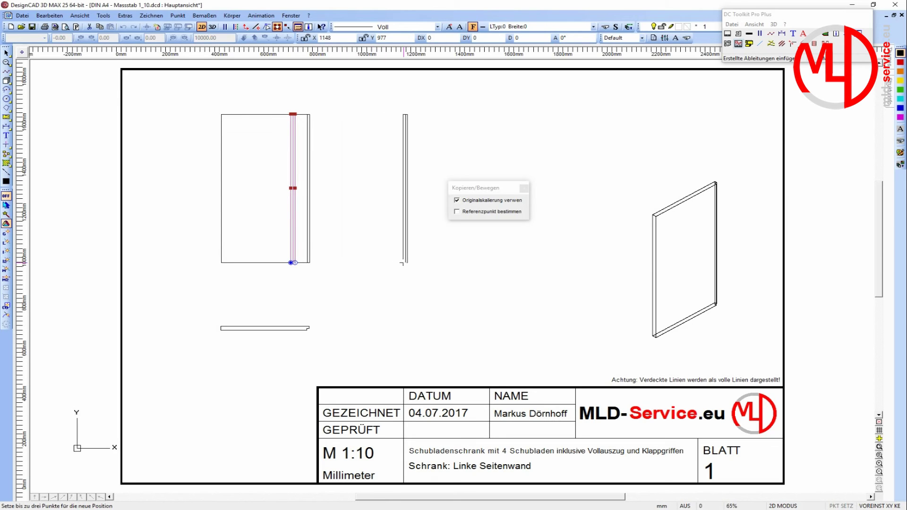
pyautogui.click(423, 264)
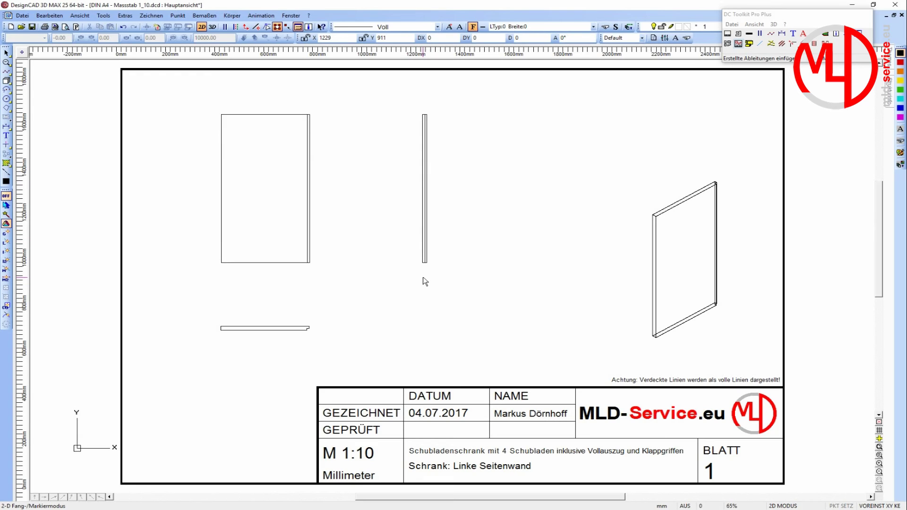
# Select the middle line of the thin front view
pyautogui.click(426, 232)
pyautogui.click(445, 287)
pyautogui.click(424, 243)
pyautogui.click(424, 243)
pyautogui.click(424, 213)
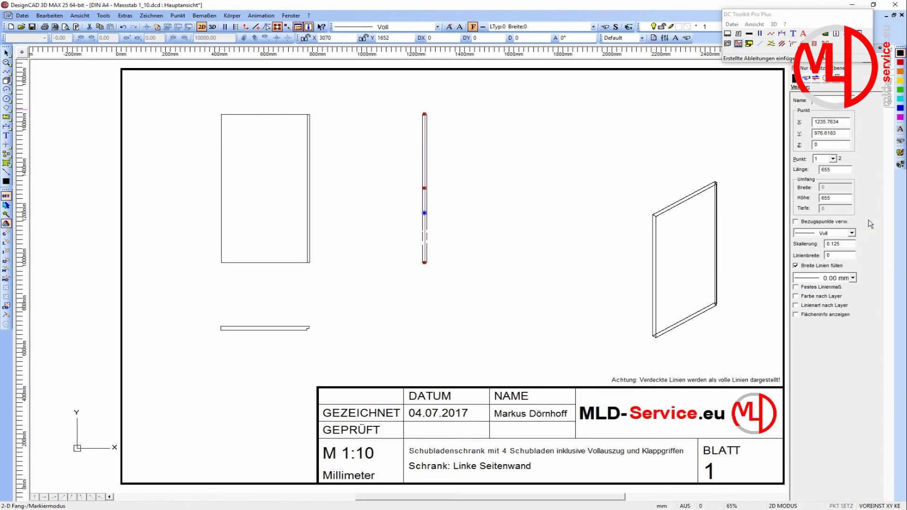
# Make the line dashed (Strich) with scale 15 and line width 0.35
pyautogui.click(834, 236)
pyautogui.click(827, 254)
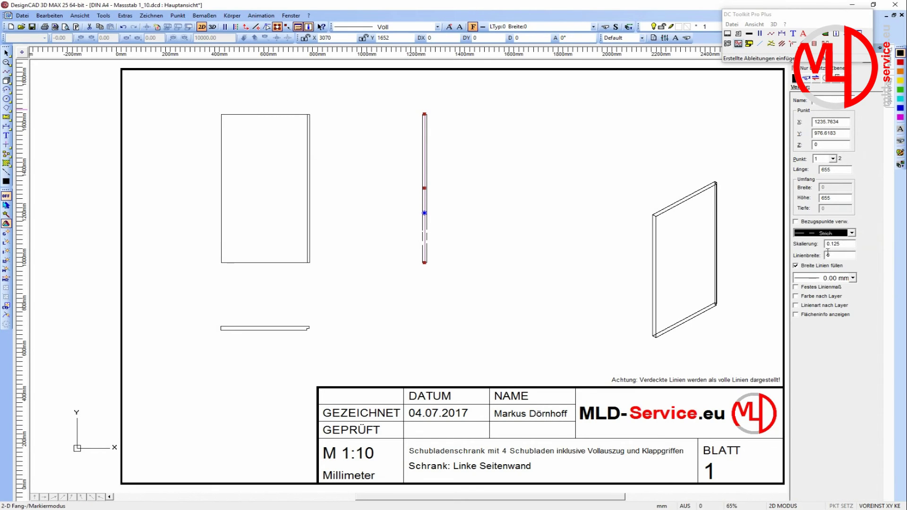
pyautogui.doubleClick(841, 242)
pyautogui.write('15')
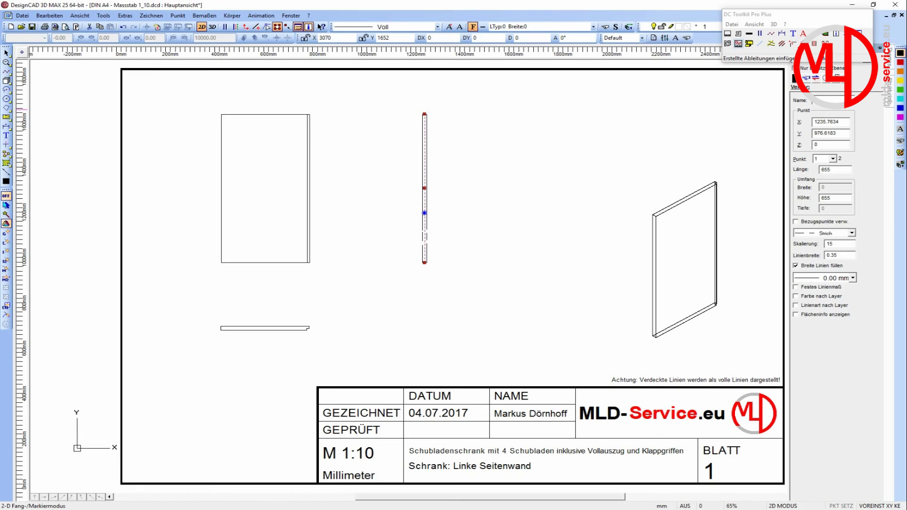
pyautogui.press('Tab')
pyautogui.press('Return')
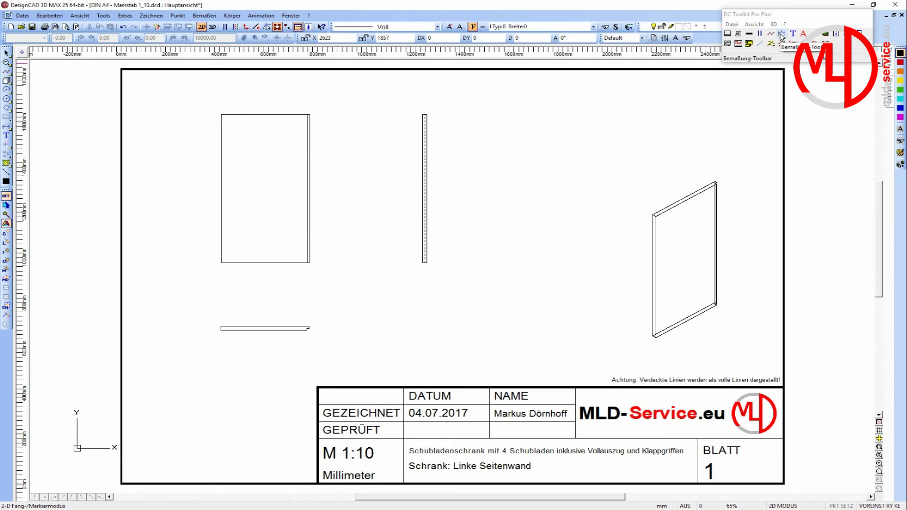
pyautogui.click(782, 35)
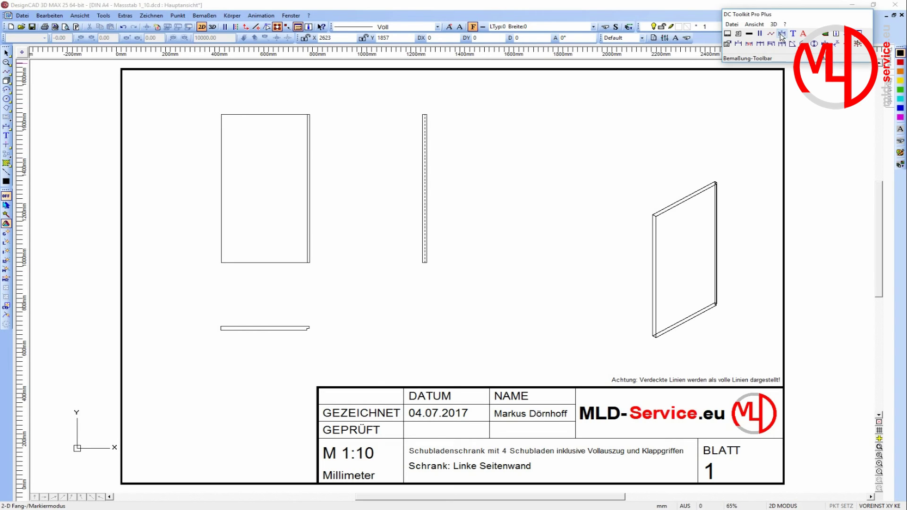
# Add a 350 width dimension above the side view's top edge, extension overshoot 10, offset 5
pyautogui.click(739, 45)
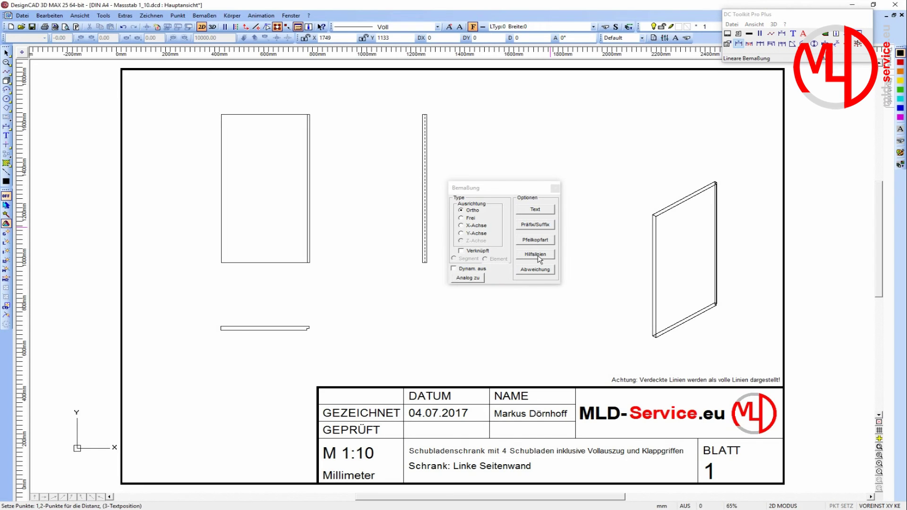
pyautogui.click(537, 255)
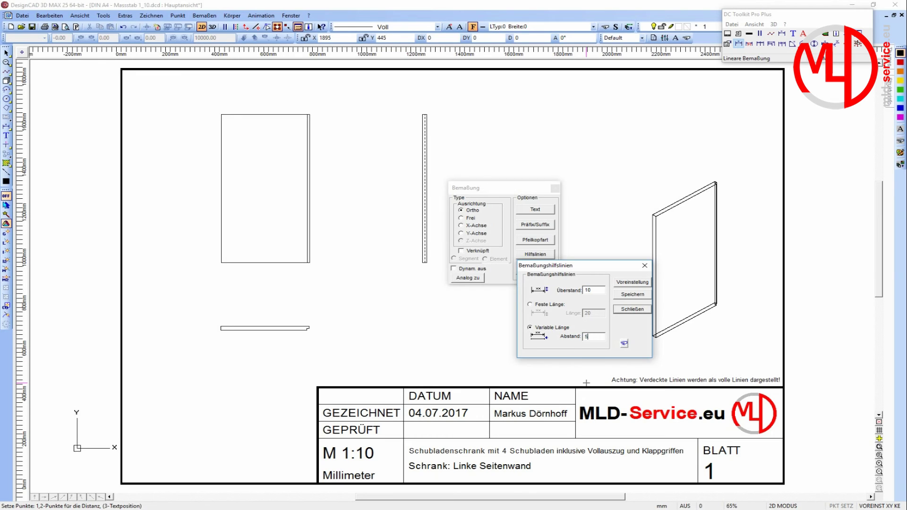
pyautogui.click(633, 310)
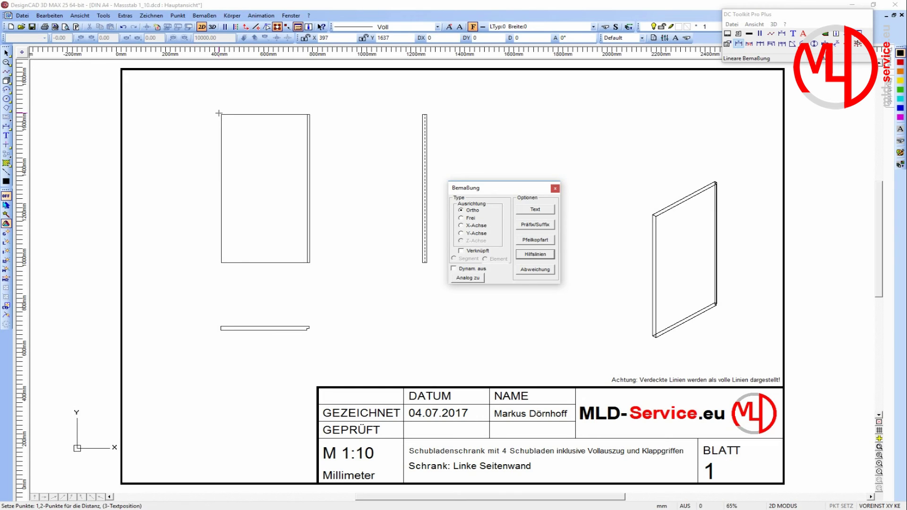
pyautogui.click(220, 114)
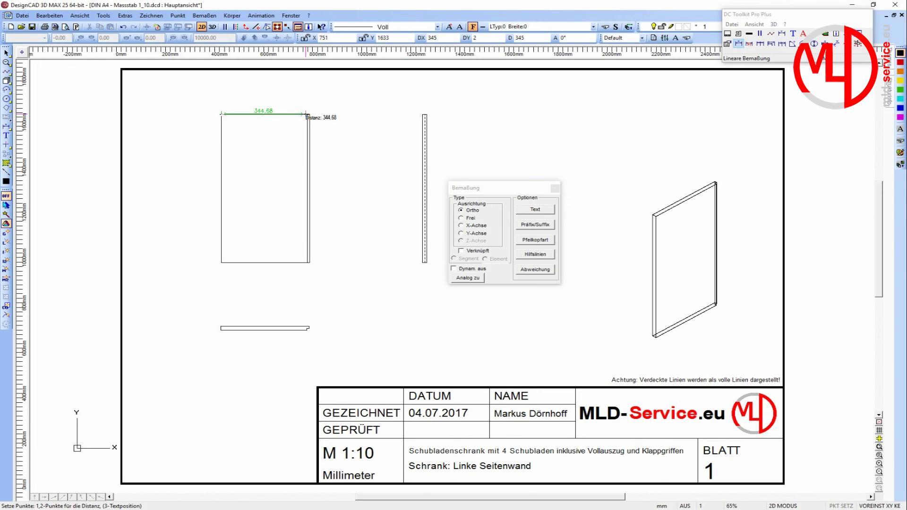
pyautogui.press('s')
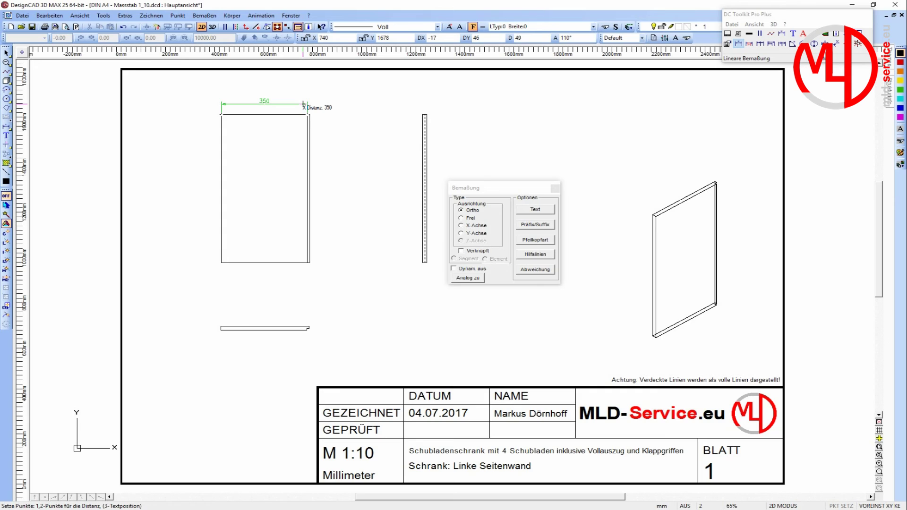
pyautogui.click(304, 106)
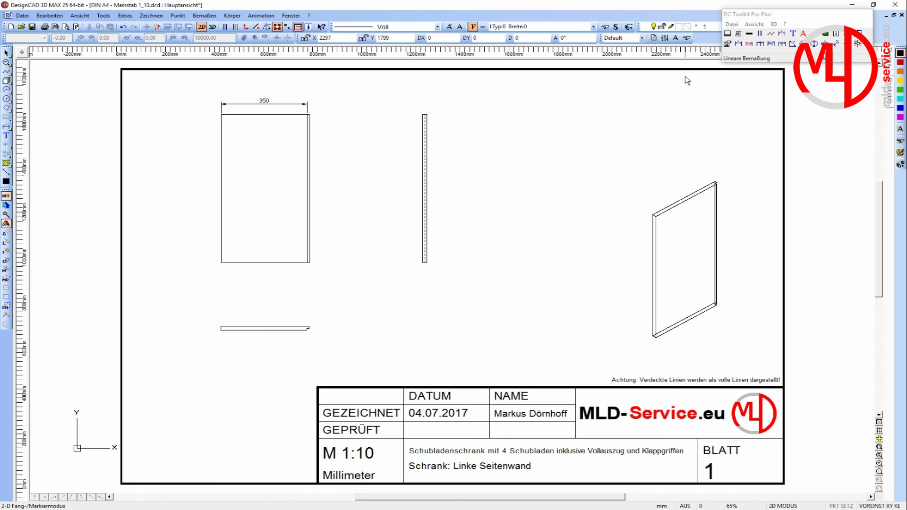
# Start a linear dimension using the existing 350 dimension's settings as template
pyautogui.click(739, 44)
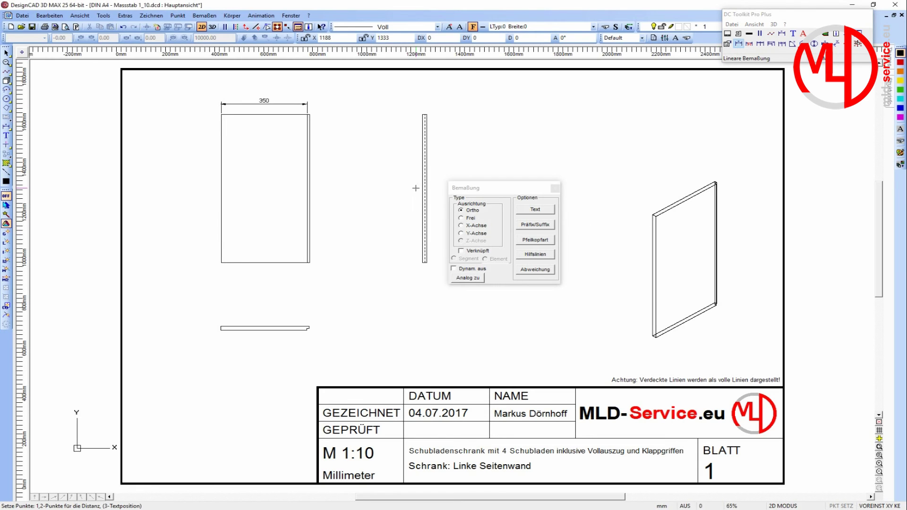
pyautogui.click(536, 255)
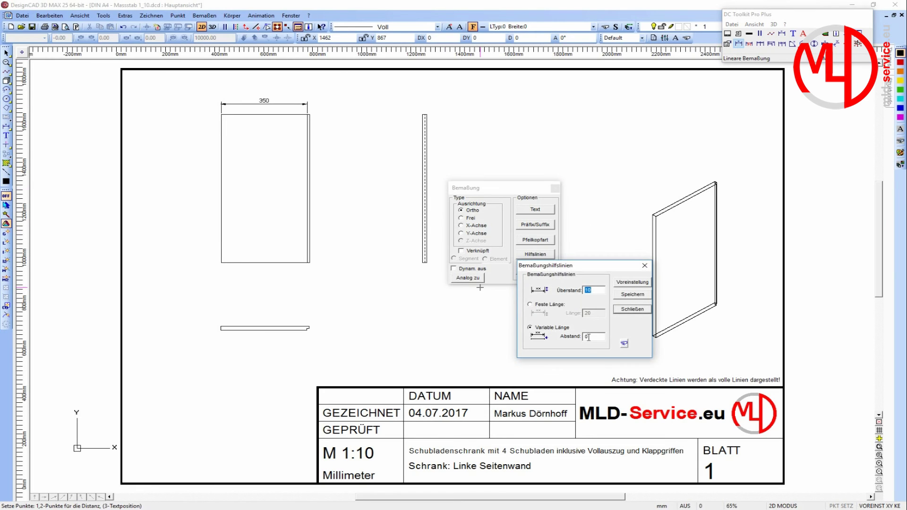
pyautogui.click(644, 266)
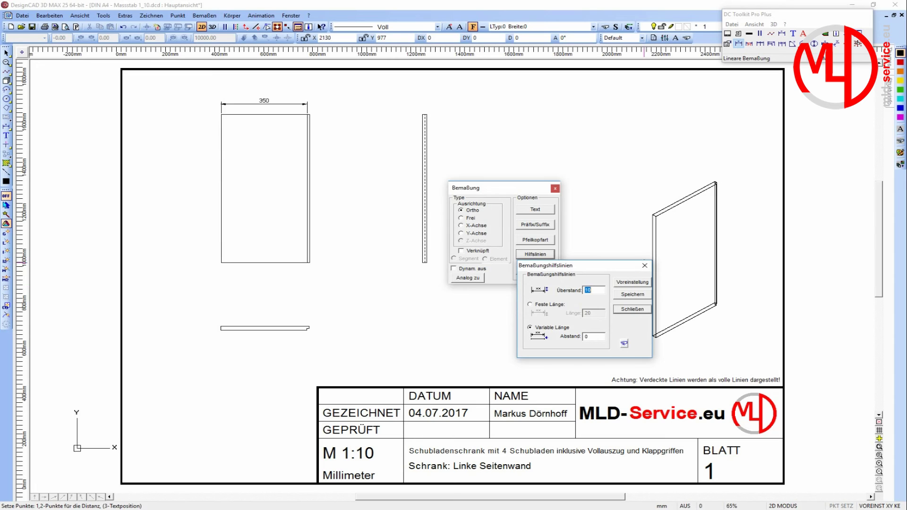
pyautogui.click(467, 278)
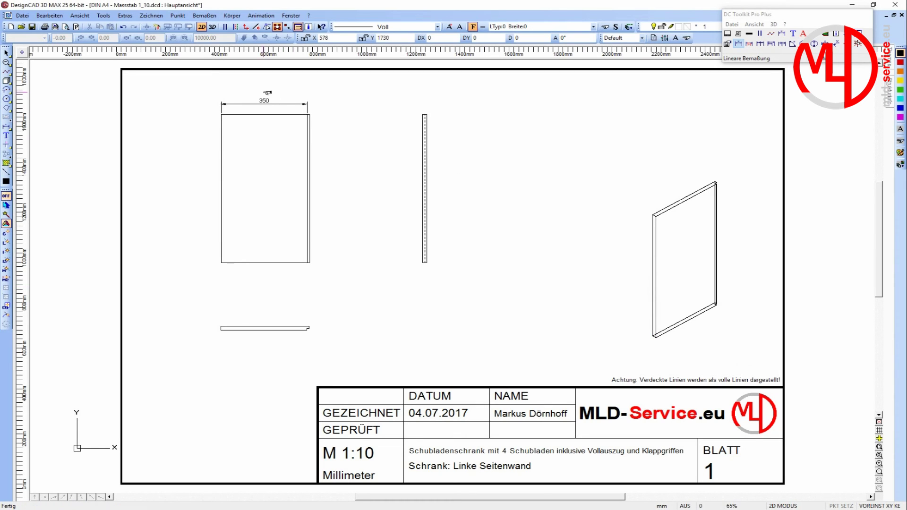
pyautogui.doubleClick(268, 101)
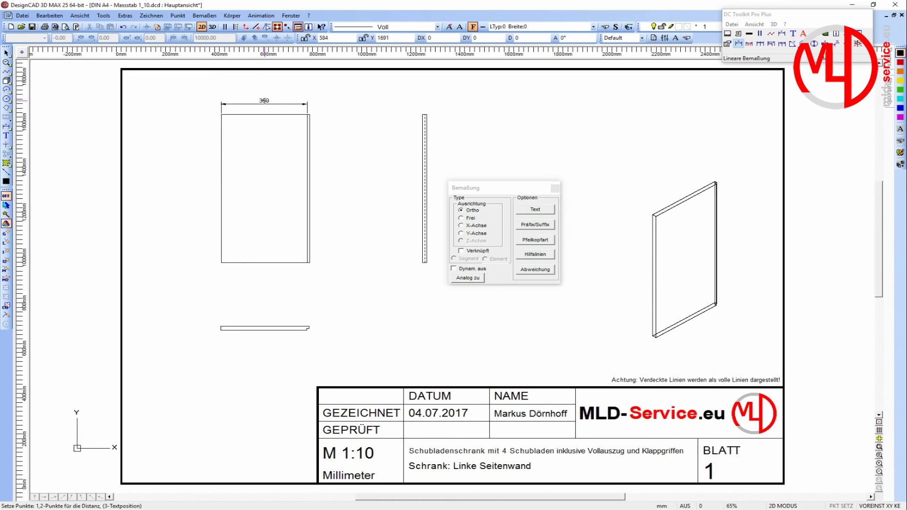
pyautogui.click(535, 254)
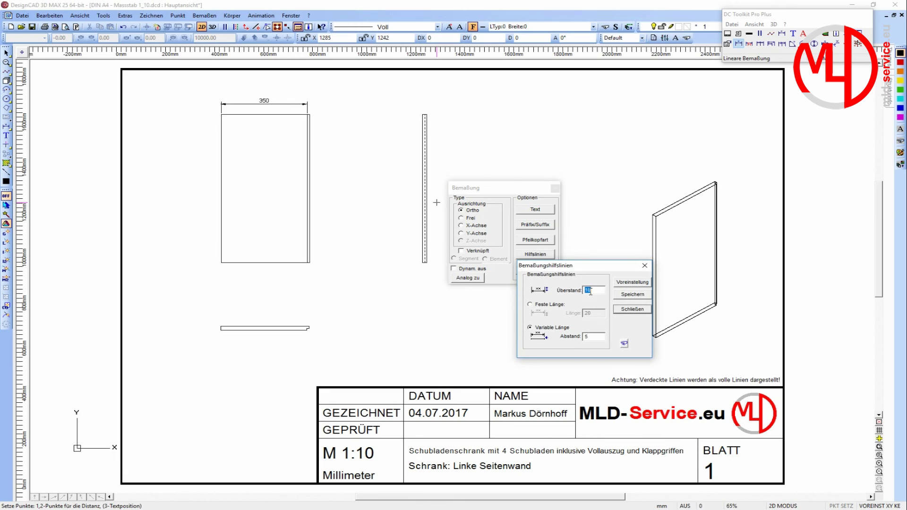
pyautogui.click(645, 266)
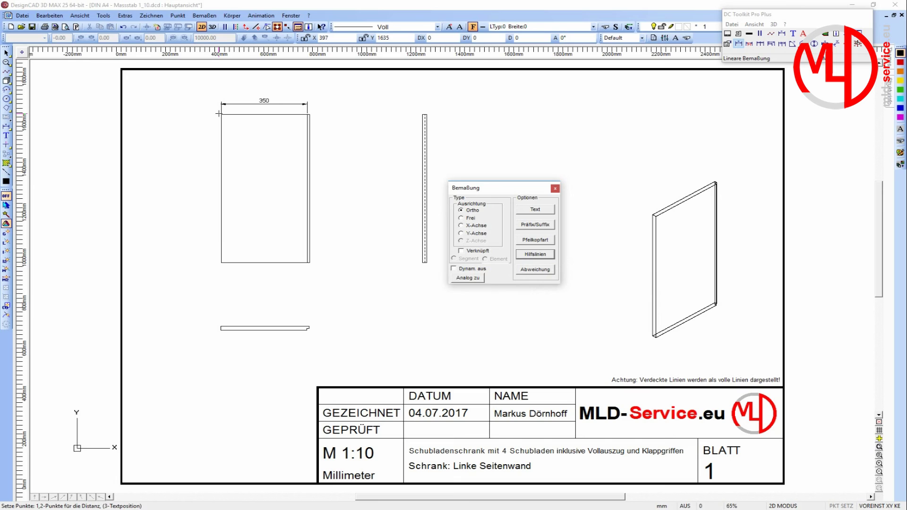
pyautogui.click(220, 115)
# Dimension the rectangle's top edge corner to corner as 360, placed above the 350
pyautogui.click(221, 114)
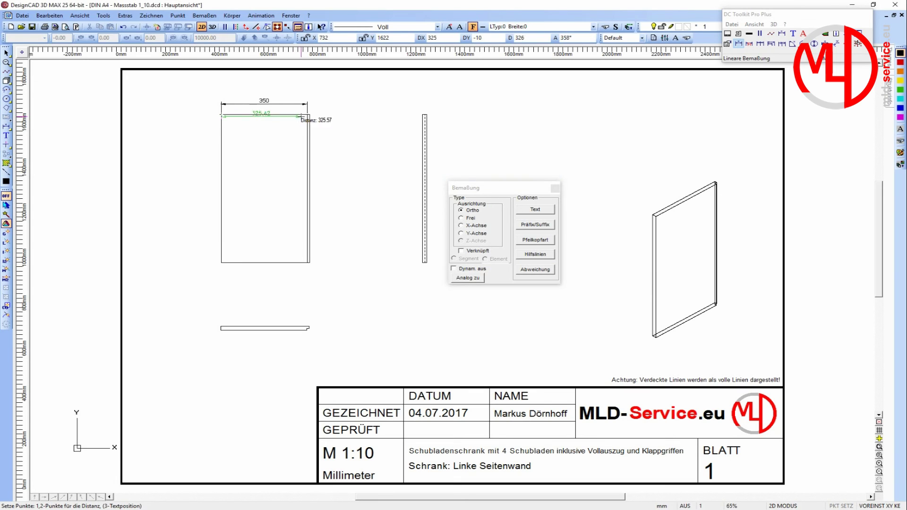
pyautogui.click(310, 114)
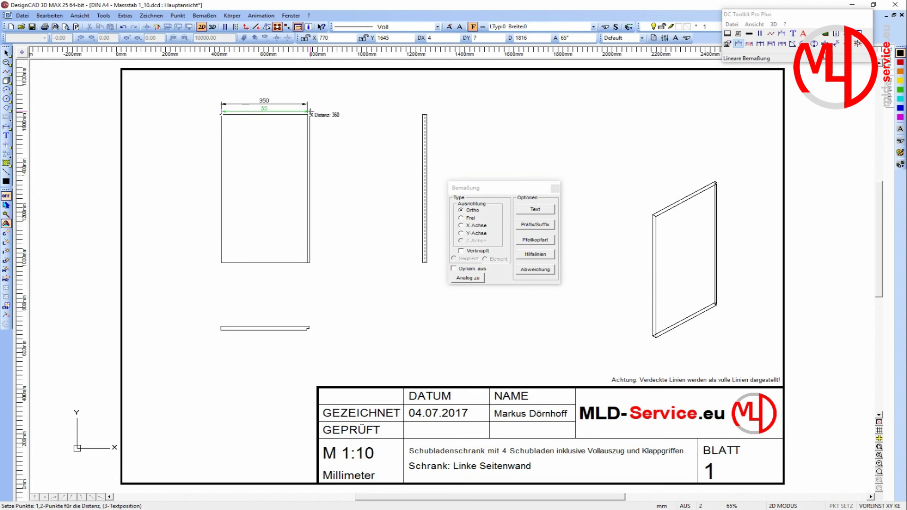
pyautogui.click(314, 89)
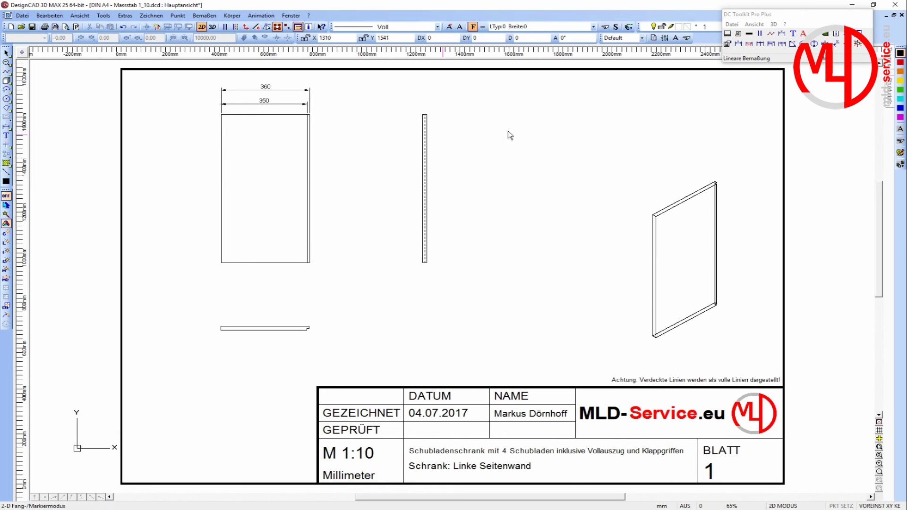
pyautogui.click(739, 44)
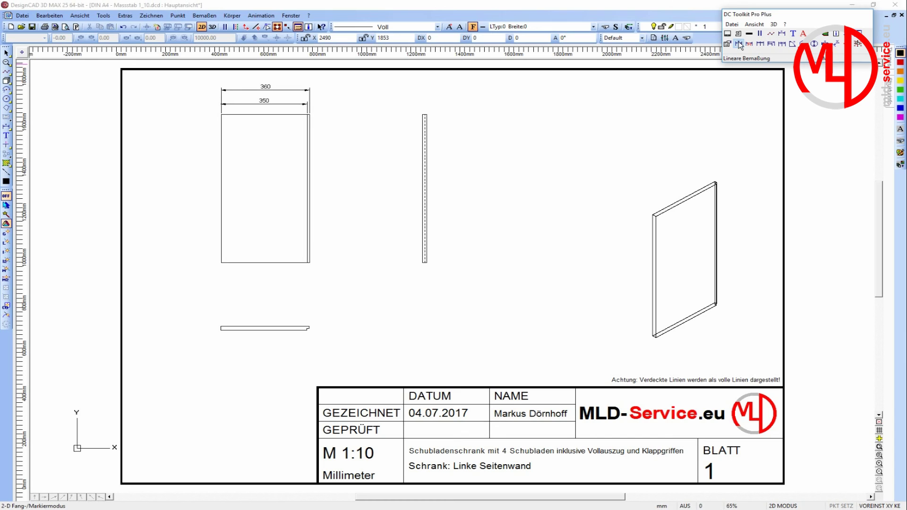
# Using the 350 dimension as template, add a vertical 655 dimension along the rectangle's left edge
pyautogui.click(465, 278)
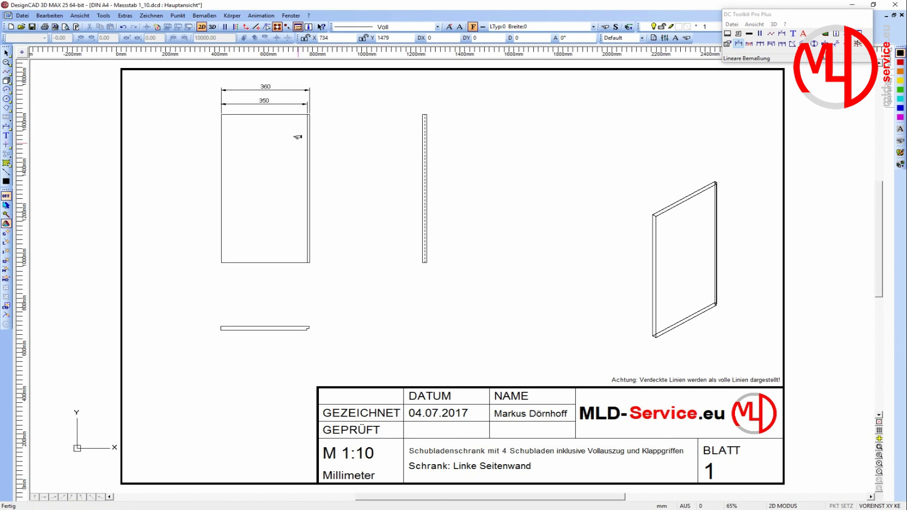
pyautogui.click(269, 98)
pyautogui.click(221, 114)
pyautogui.click(221, 262)
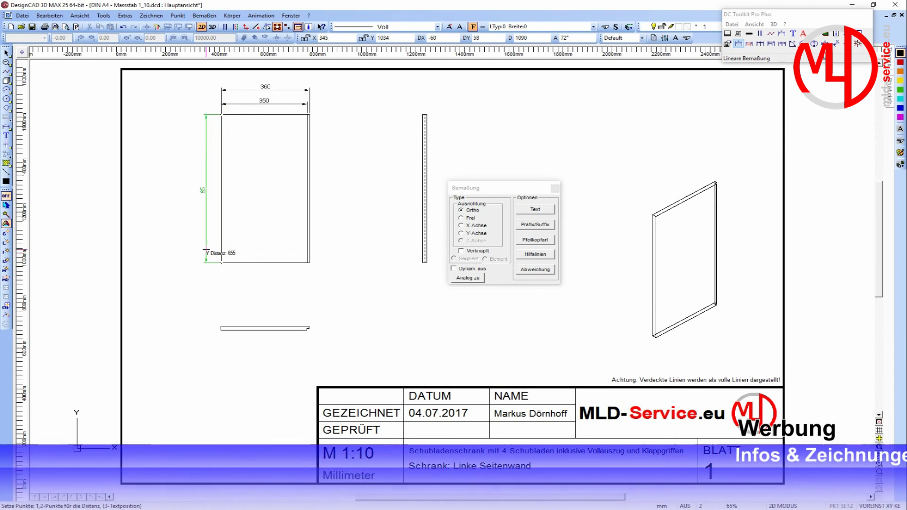
pyautogui.click(205, 252)
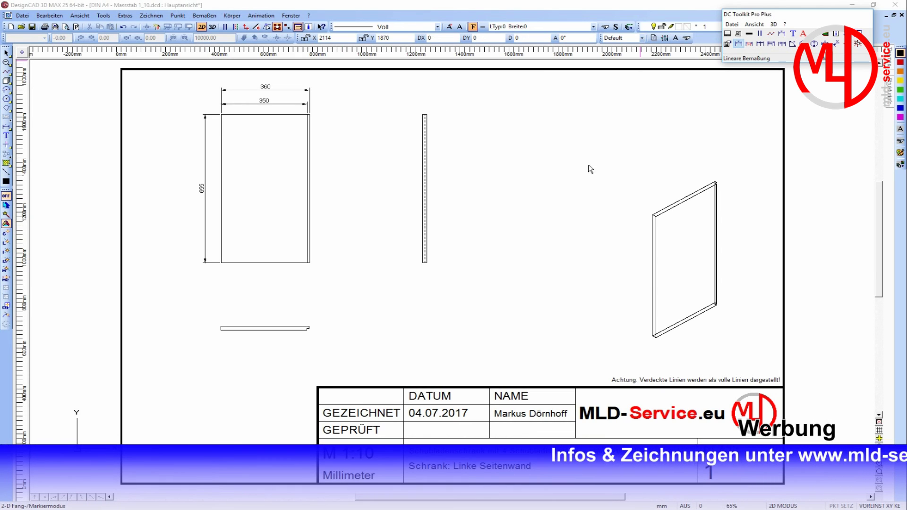
# Cancel the stray dimension started at the bar's top, delete it, and restart Lineare Bemaßung
pyautogui.click(466, 274)
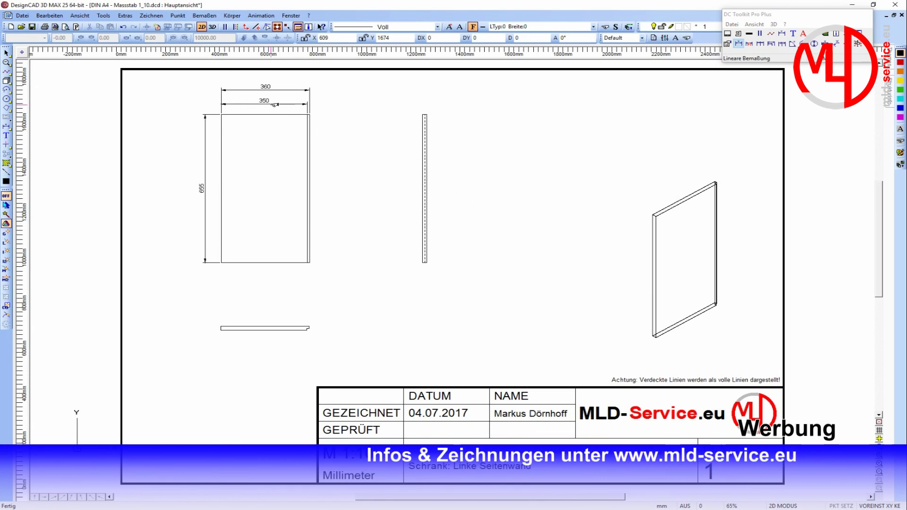
pyautogui.press('space')
pyautogui.click(423, 115)
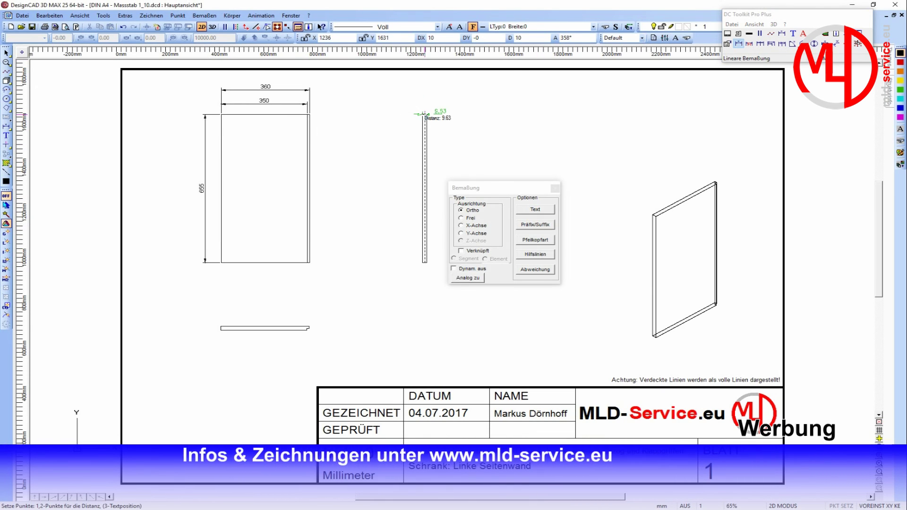
pyautogui.press('Escape')
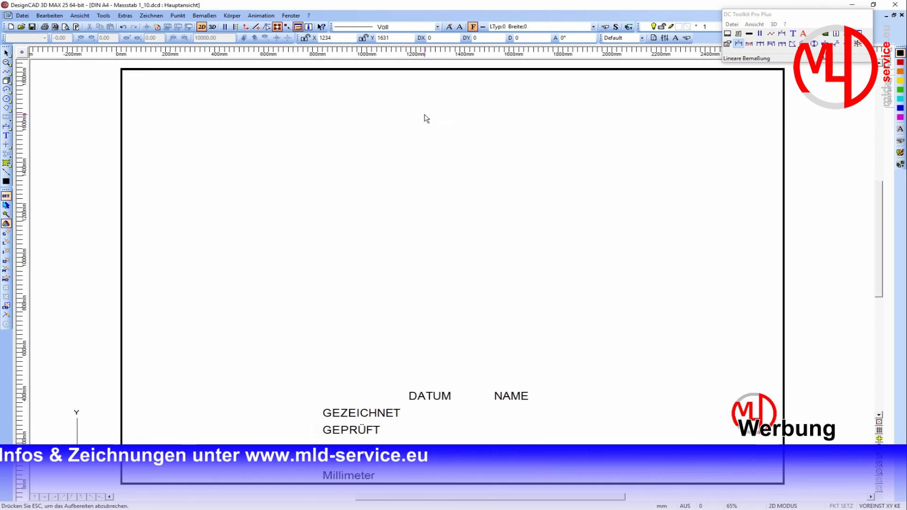
pyautogui.press('Delete')
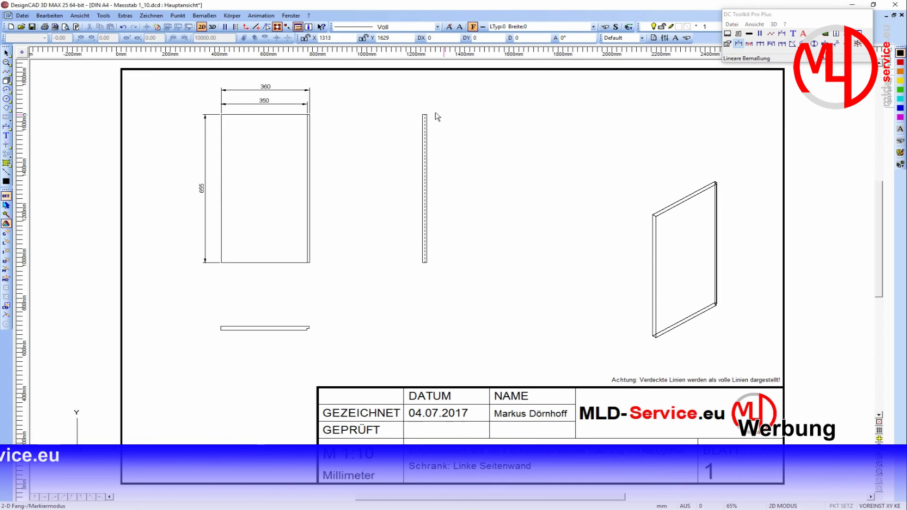
pyautogui.press('space')
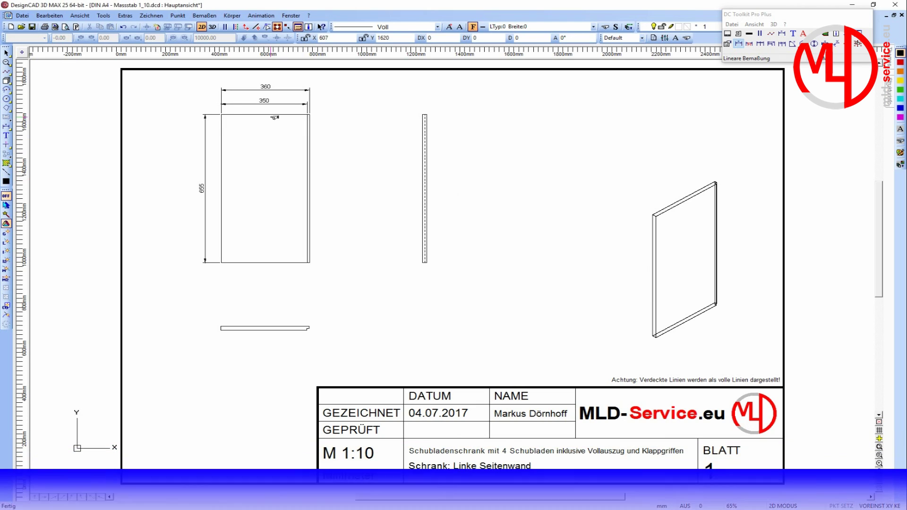
pyautogui.press('space')
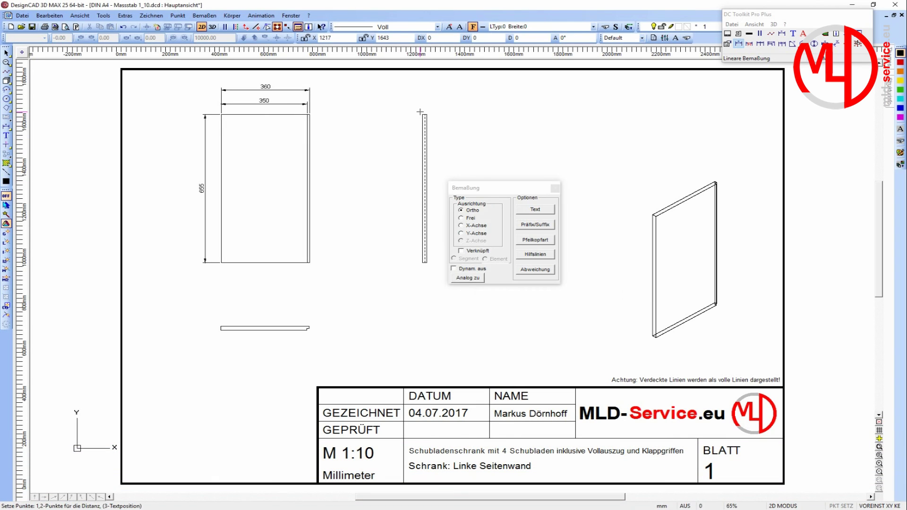
# Add 9 width dimensions to the narrow edge view's top and bottom
pyautogui.click(422, 114)
pyautogui.click(424, 109)
pyautogui.click(296, 107)
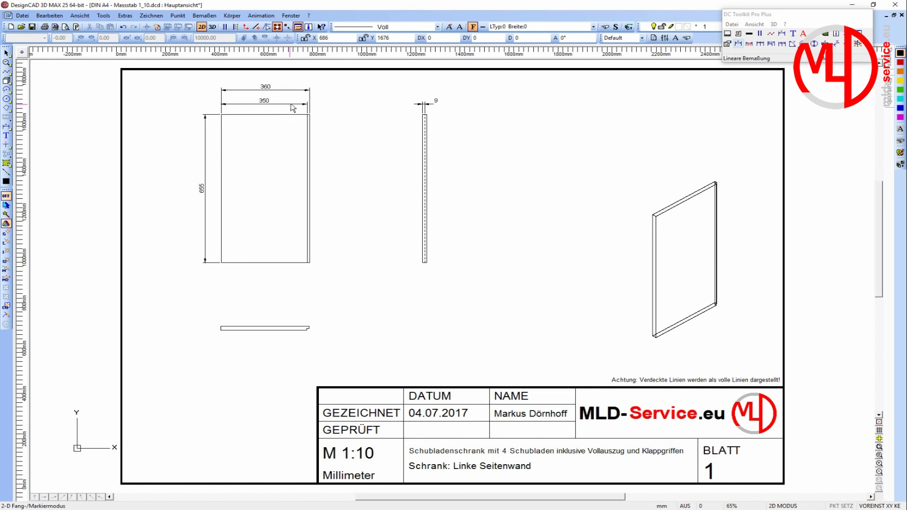
pyautogui.click(737, 44)
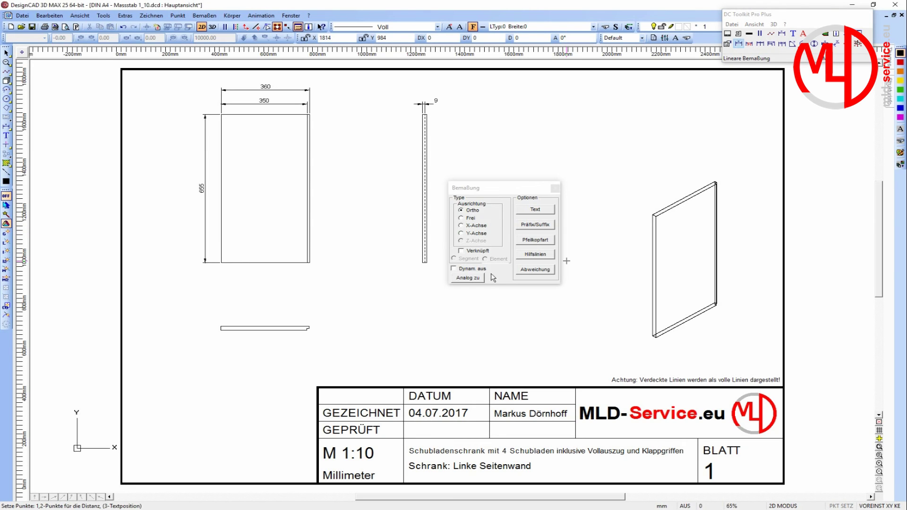
pyautogui.press('Escape')
pyautogui.press('space')
pyautogui.click(426, 263)
pyautogui.press('Escape')
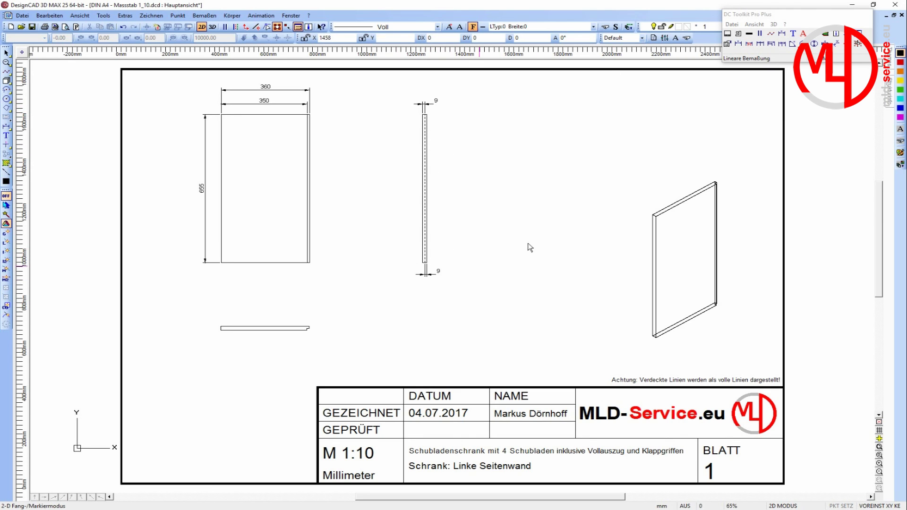
# Dimension the lower board's thickness as 18 at its left end
pyautogui.click(737, 45)
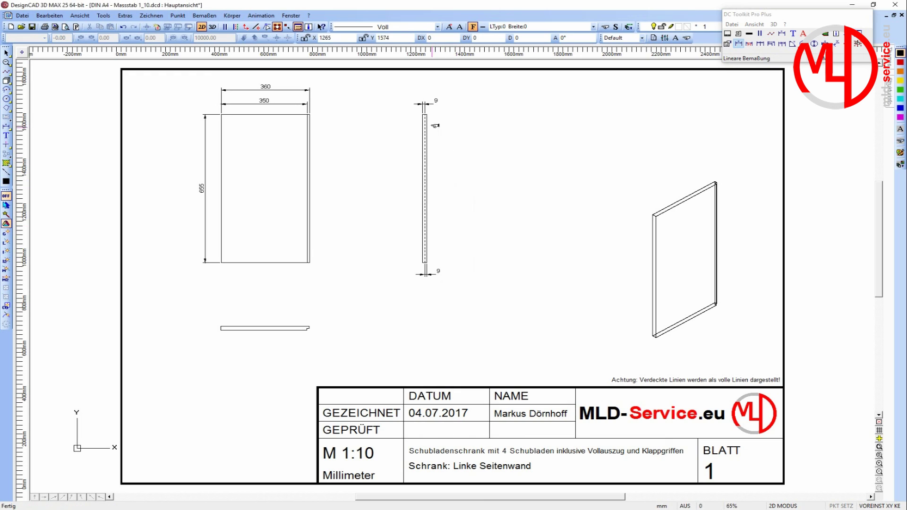
pyautogui.click(219, 326)
pyautogui.click(219, 330)
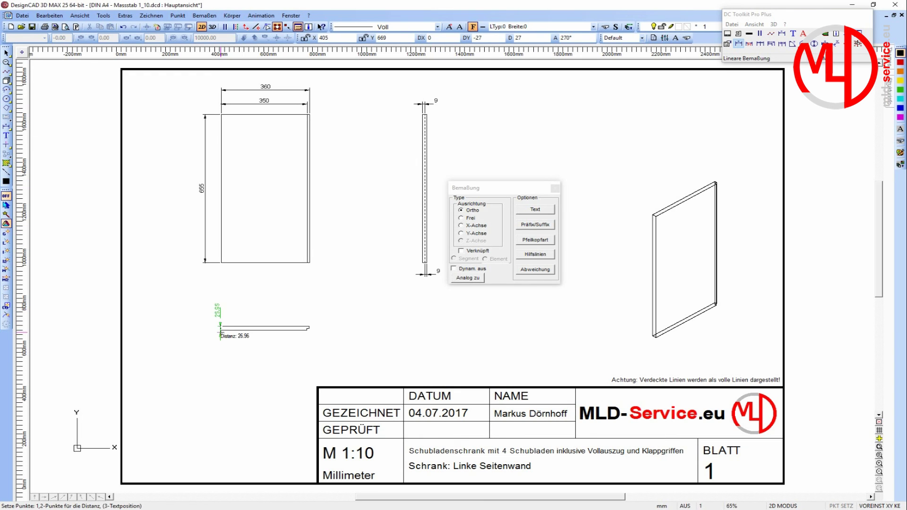
pyautogui.click(205, 256)
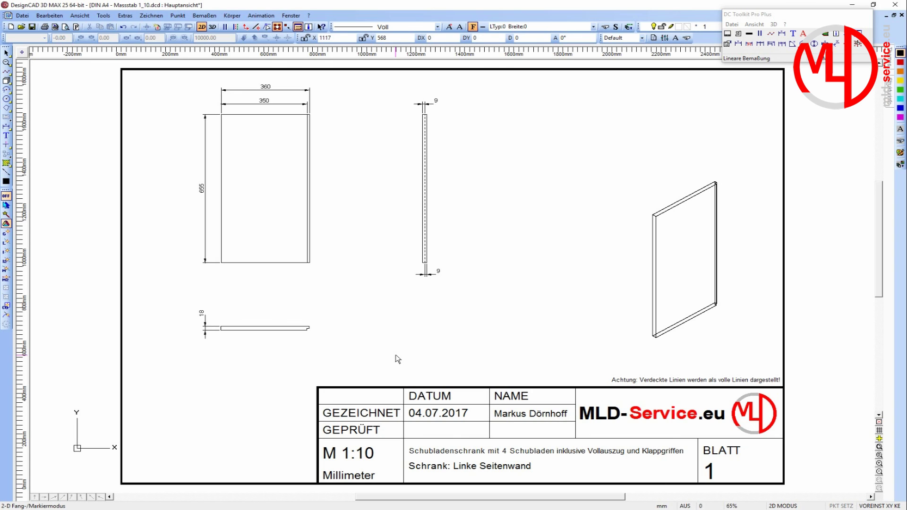
# Use Datei > Kopie speichern to save the sheet as 'Schrank - Linke Seitenwand' in CAD-Zeichnungen
pyautogui.click(22, 16)
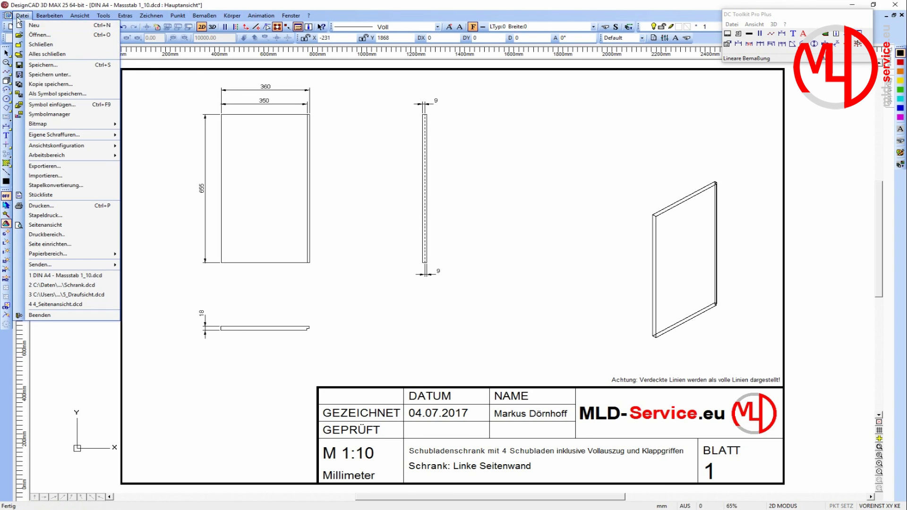
pyautogui.click(46, 76)
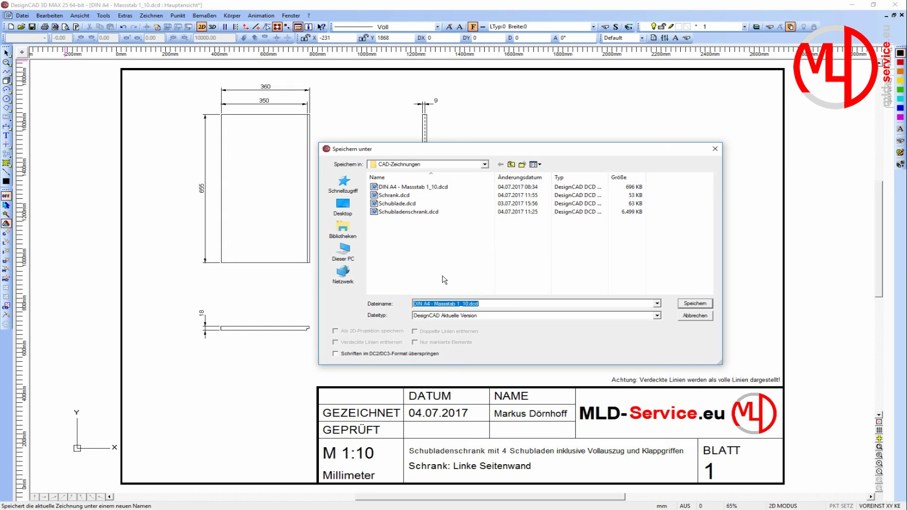
pyautogui.write('Schrank')
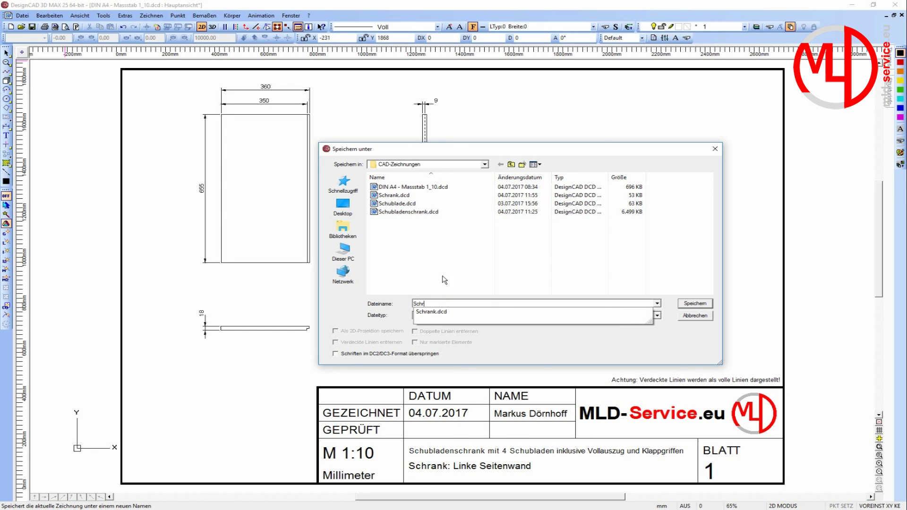
pyautogui.write(' - Linke Seitenwand')
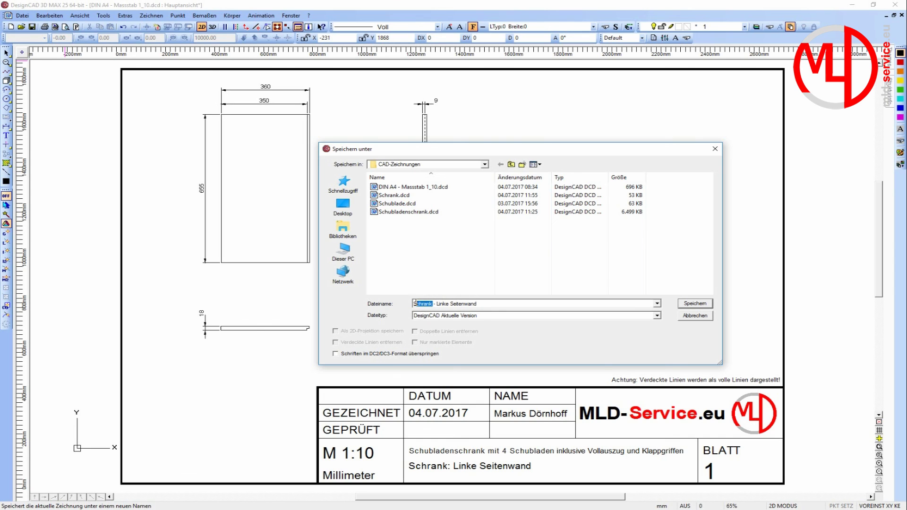
pyautogui.click(696, 303)
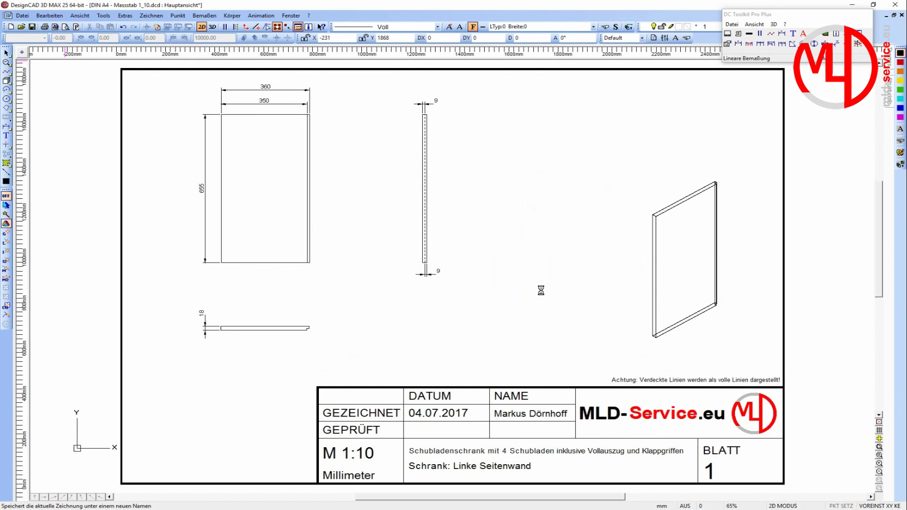